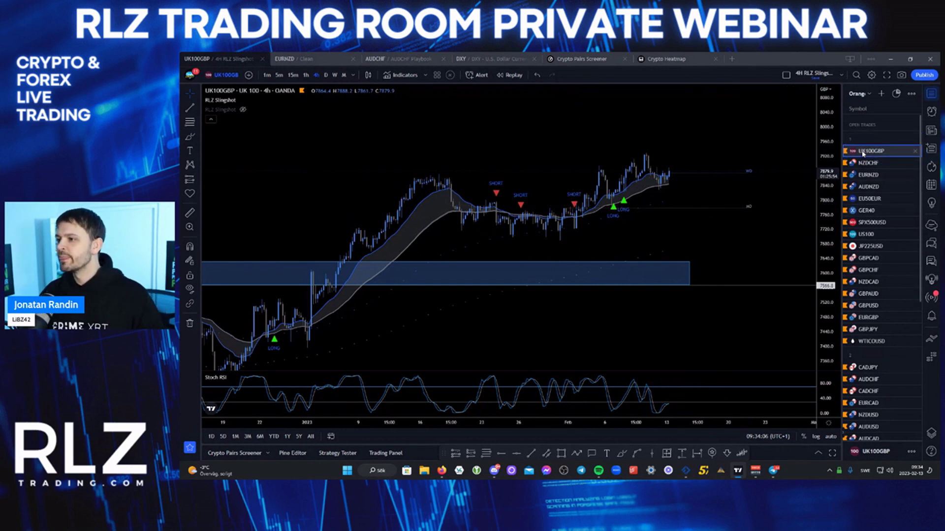
Move all symbols from UK100GBP through GBPNZD into the third numbered section of the watchlist.
{"action": "left_click", "coordinate": [866, 344], "text": "shift"}
{"action": "scroll", "coordinate": [873, 349], "scroll_direction": "down", "scroll_amount": 5}
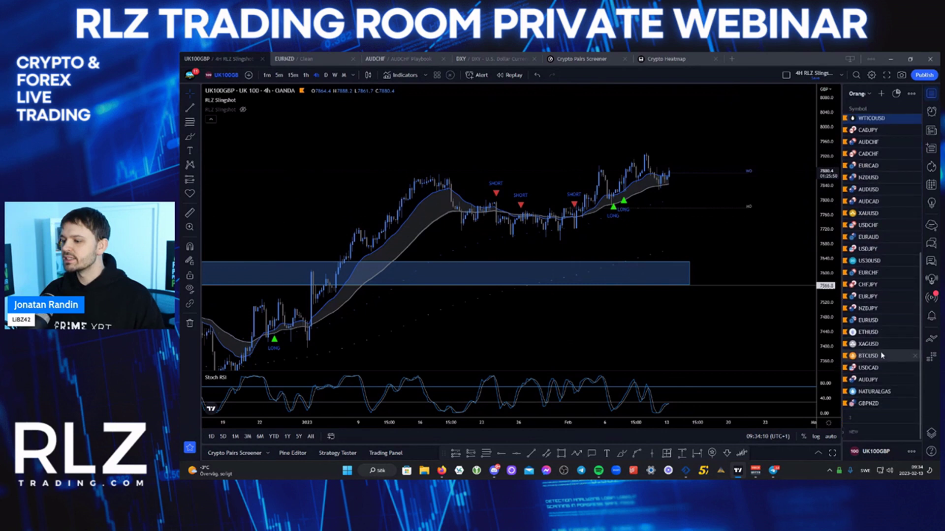
{"action": "left_click", "coordinate": [869, 403]}
{"action": "scroll", "coordinate": [869, 197], "scroll_direction": "up", "scroll_amount": 5}
{"action": "left_click", "coordinate": [869, 165], "text": "shift"}
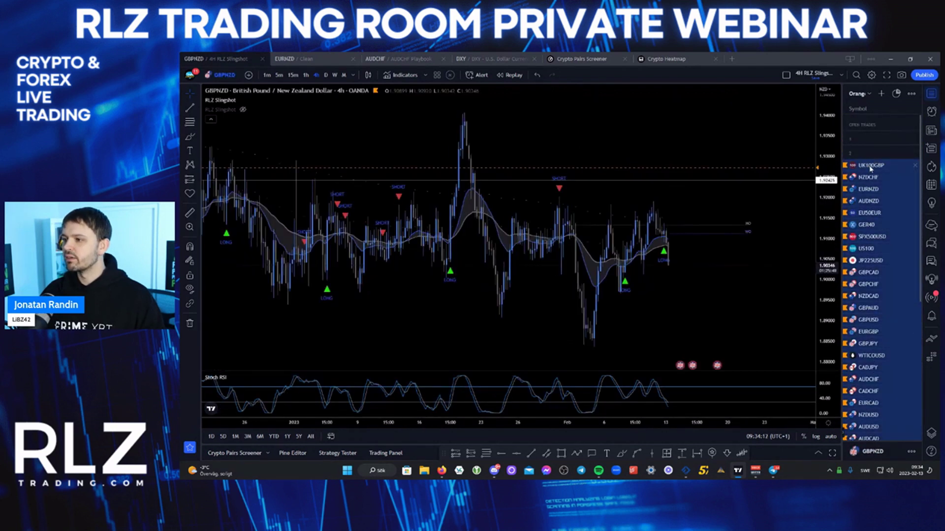
{"action": "scroll", "coordinate": [882, 352], "scroll_direction": "down", "scroll_amount": 5}
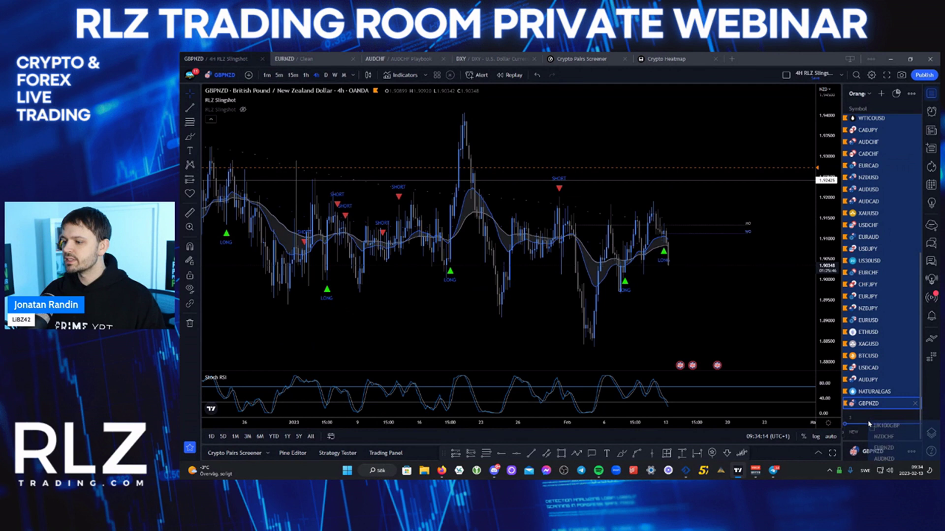
{"action": "scroll", "coordinate": [866, 393], "scroll_direction": "up", "scroll_amount": 5}
Review the UK100GBP 4-hour chart and move the symbol into the second numbered watchlist section.
{"action": "left_click", "coordinate": [892, 205]}
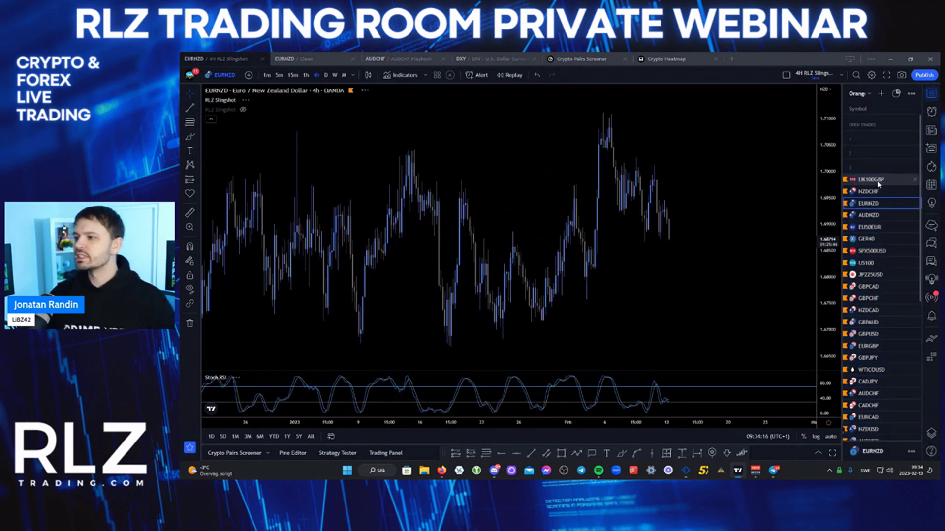
{"action": "left_click", "coordinate": [877, 180]}
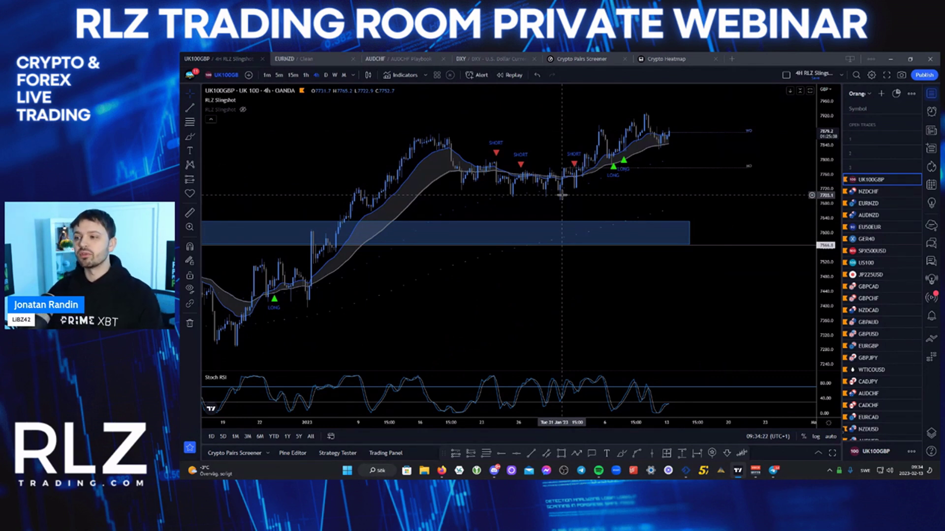
{"action": "left_click_drag", "start_coordinate": [595, 153], "coordinate": [588, 212]}
{"action": "scroll", "coordinate": [538, 147], "scroll_direction": "up", "scroll_amount": 1}
{"action": "left_click_drag", "start_coordinate": [514, 146], "coordinate": [541, 148]}
{"action": "left_click_drag", "start_coordinate": [822, 253], "coordinate": [824, 221]}
{"action": "left_click_drag", "start_coordinate": [520, 153], "coordinate": [544, 176]}
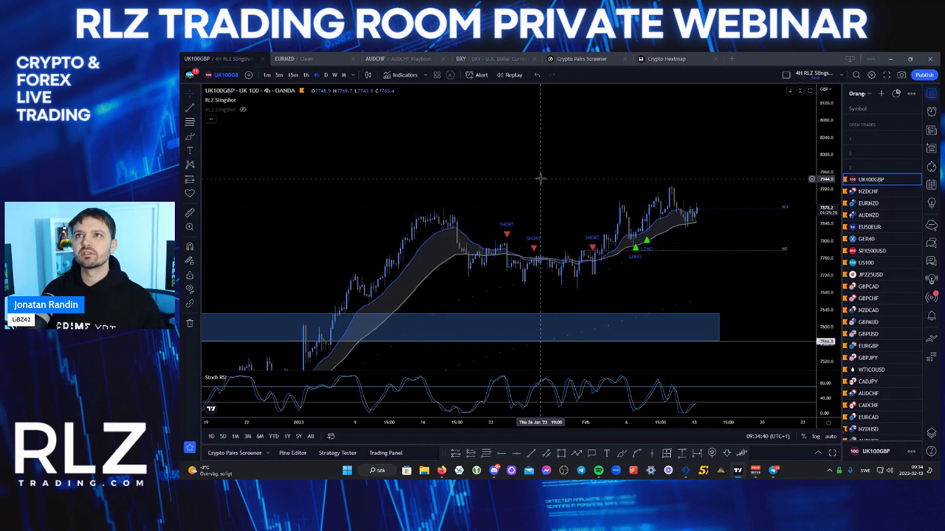
{"action": "left_click", "coordinate": [874, 180]}
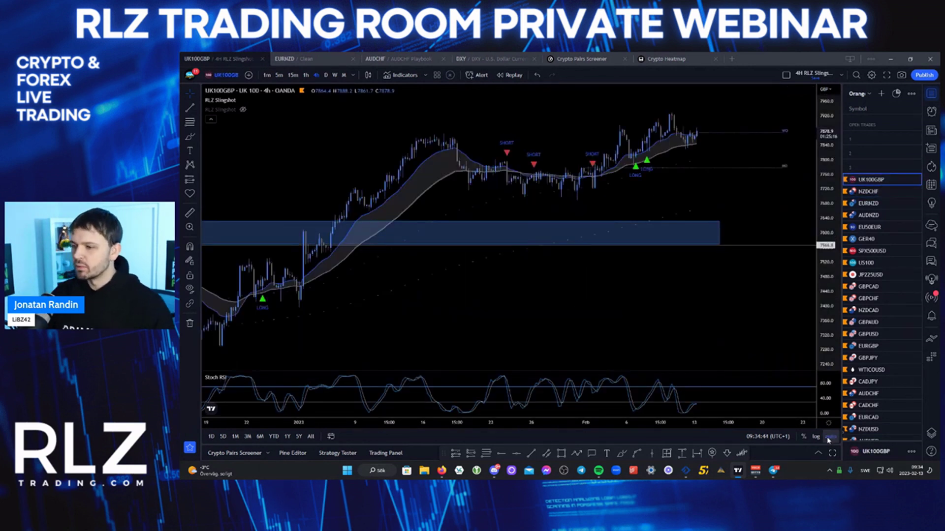
{"action": "scroll", "coordinate": [745, 243], "scroll_direction": "up", "scroll_amount": 2}
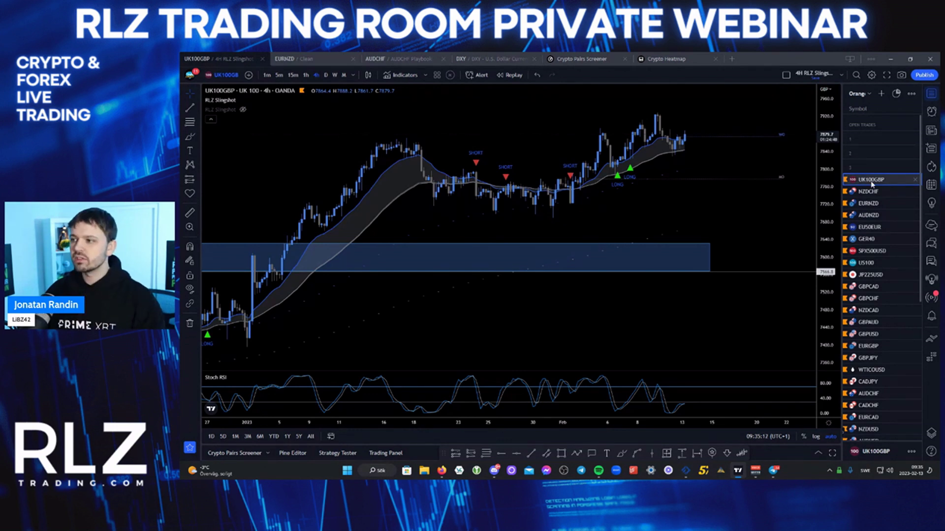
{"action": "left_click_drag", "start_coordinate": [719, 242], "coordinate": [740, 242]}
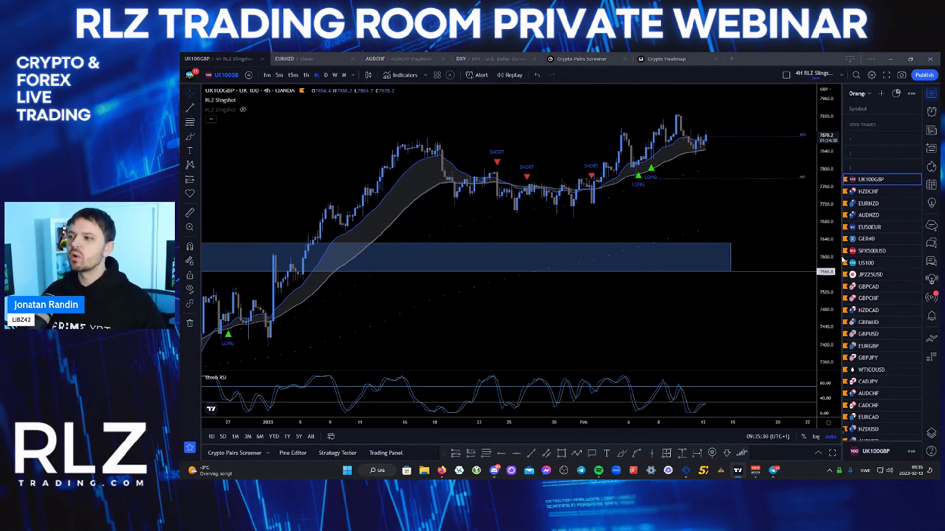
{"action": "left_click_drag", "start_coordinate": [862, 184], "coordinate": [861, 162]}
Review the NZDCHF 4-hour chart and place the symbol below UK100GBP in the second watchlist section.
{"action": "left_click", "coordinate": [869, 194]}
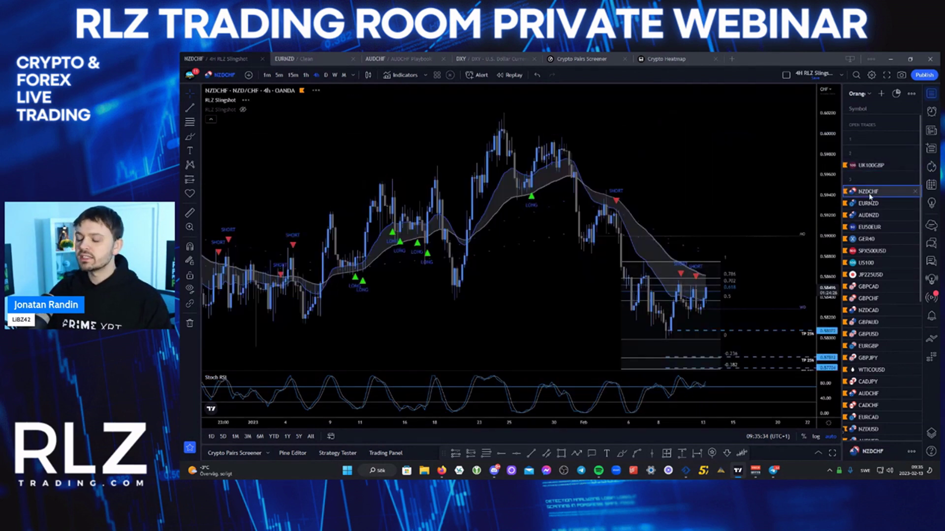
{"action": "left_click_drag", "start_coordinate": [753, 175], "coordinate": [753, 135]}
{"action": "left_click_drag", "start_coordinate": [858, 193], "coordinate": [867, 172]}
Open the EURNZD 4-hour chart and examine its price structure around the blue zone, trendline and Fibonacci levels.
{"action": "left_click", "coordinate": [877, 200]}
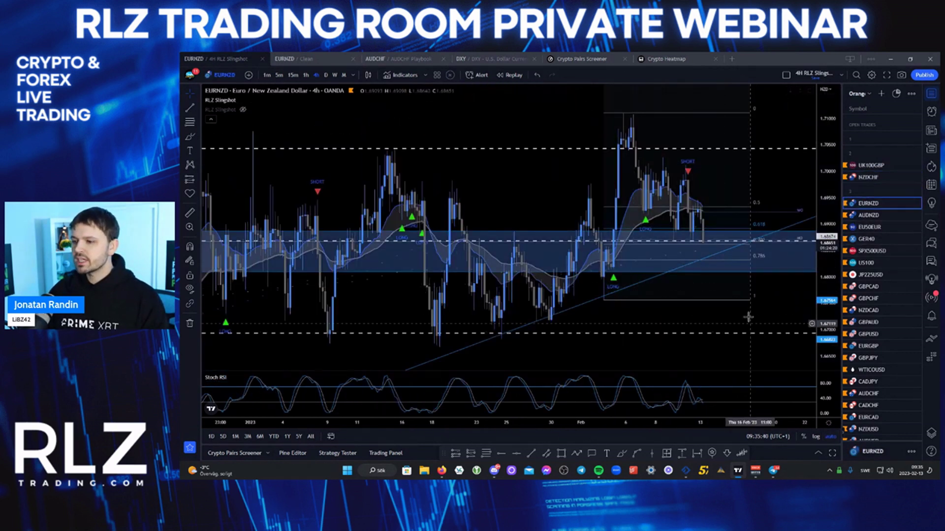
{"action": "scroll", "coordinate": [743, 302], "scroll_direction": "down", "scroll_amount": 4}
{"action": "scroll", "coordinate": [689, 280], "scroll_direction": "down", "scroll_amount": 1}
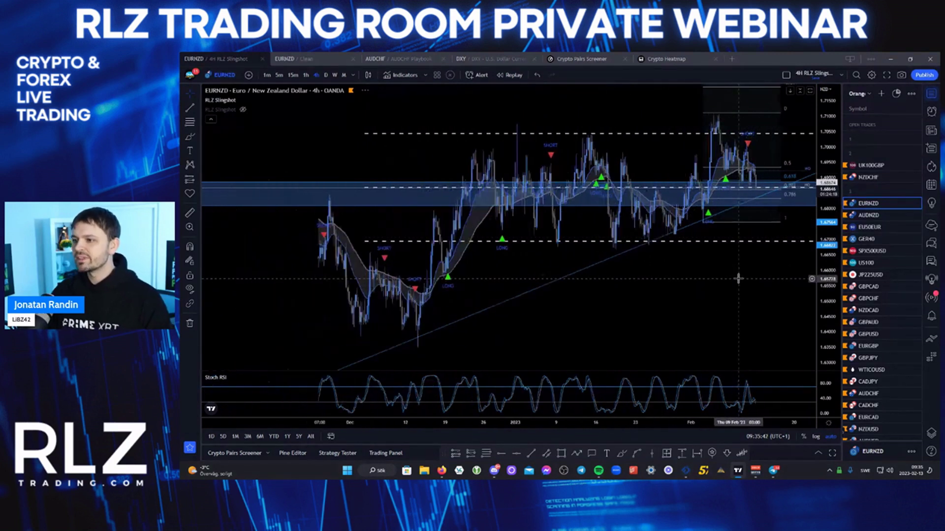
{"action": "scroll", "coordinate": [738, 279], "scroll_direction": "up", "scroll_amount": 2}
{"action": "scroll", "coordinate": [692, 320], "scroll_direction": "down", "scroll_amount": 1}
{"action": "scroll", "coordinate": [697, 322], "scroll_direction": "up", "scroll_amount": 1}
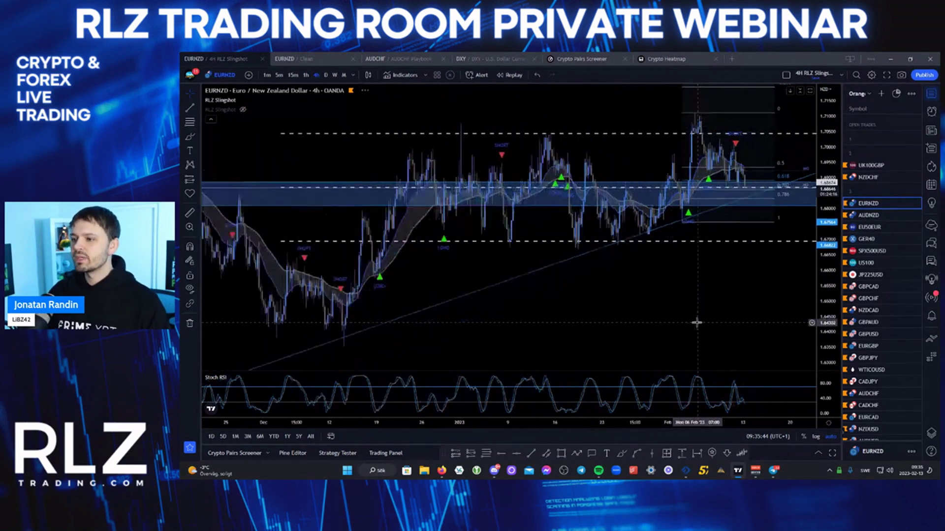
Review the AUDNZD 4-hour chart and place the symbol below NZDCHF in the second watchlist section.
{"action": "left_click", "coordinate": [867, 215]}
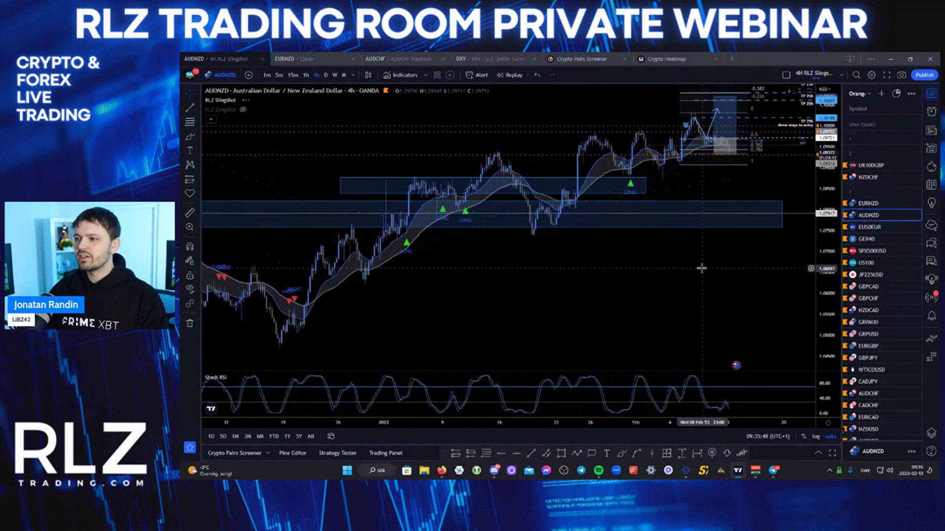
{"action": "scroll", "coordinate": [701, 268], "scroll_direction": "up", "scroll_amount": 2}
{"action": "left_click_drag", "start_coordinate": [865, 217], "coordinate": [866, 186]}
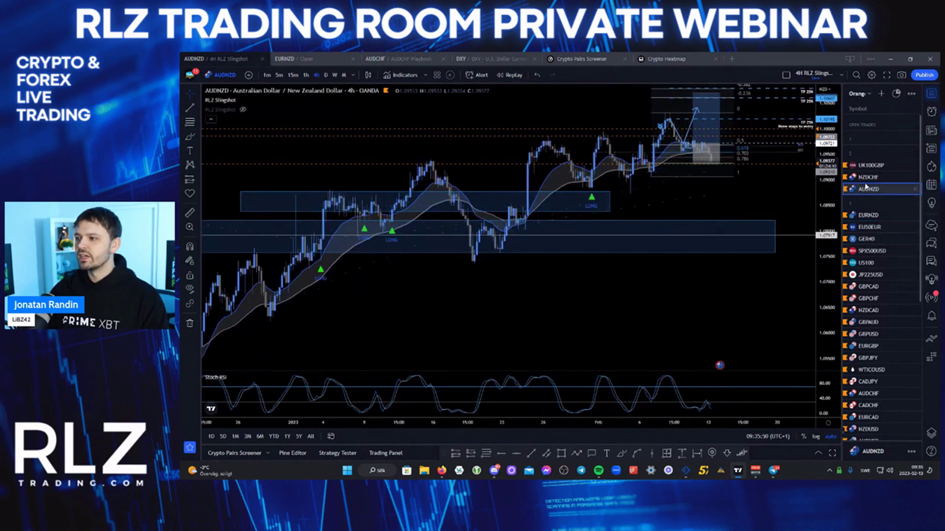
Review the EU50EUR 4-hour chart and place the symbol below AUDNZD in the second watchlist section.
{"action": "left_click", "coordinate": [869, 227]}
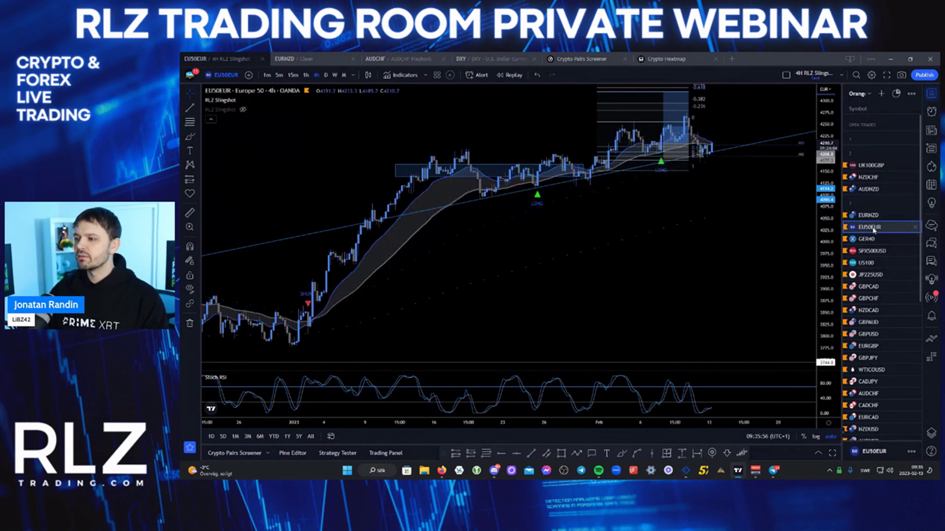
{"action": "key", "text": "Up"}
{"action": "key", "text": "Up"}
{"action": "key", "text": "Up"}
{"action": "key", "text": "Up"}
{"action": "left_click", "coordinate": [874, 232]}
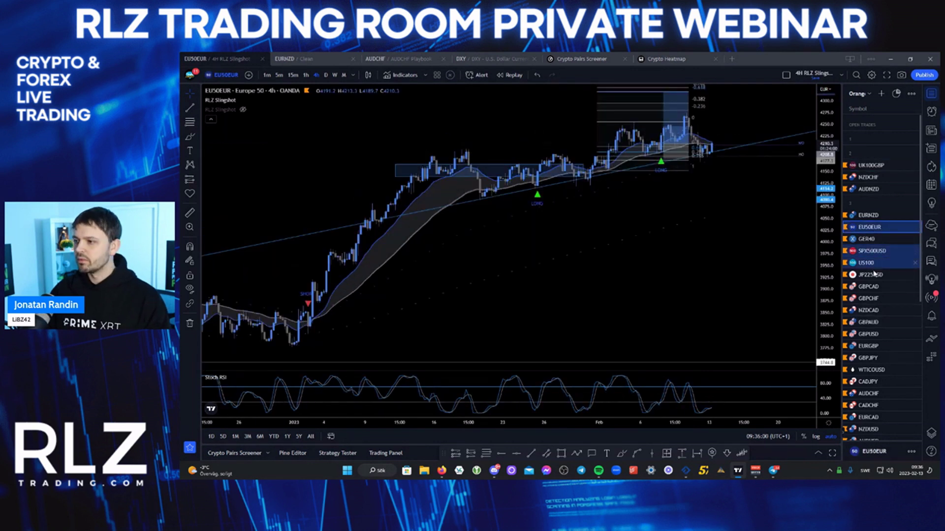
{"action": "left_click", "coordinate": [870, 274]}
{"action": "left_click", "coordinate": [877, 288]}
{"action": "left_click", "coordinate": [867, 230]}
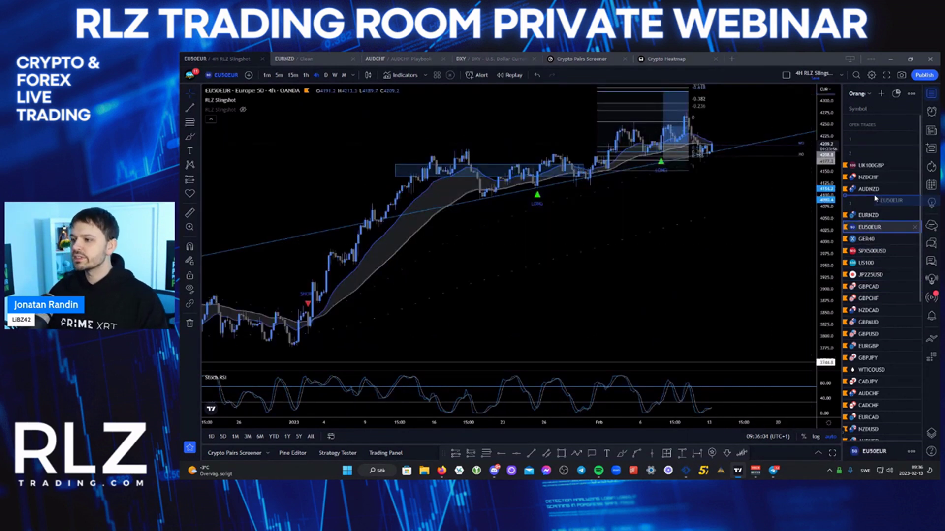
{"action": "left_click_drag", "start_coordinate": [876, 198], "coordinate": [875, 200]}
Review the GER40 and SPX500USD charts and move both indices to the end of the second watchlist section.
{"action": "left_click", "coordinate": [870, 240]}
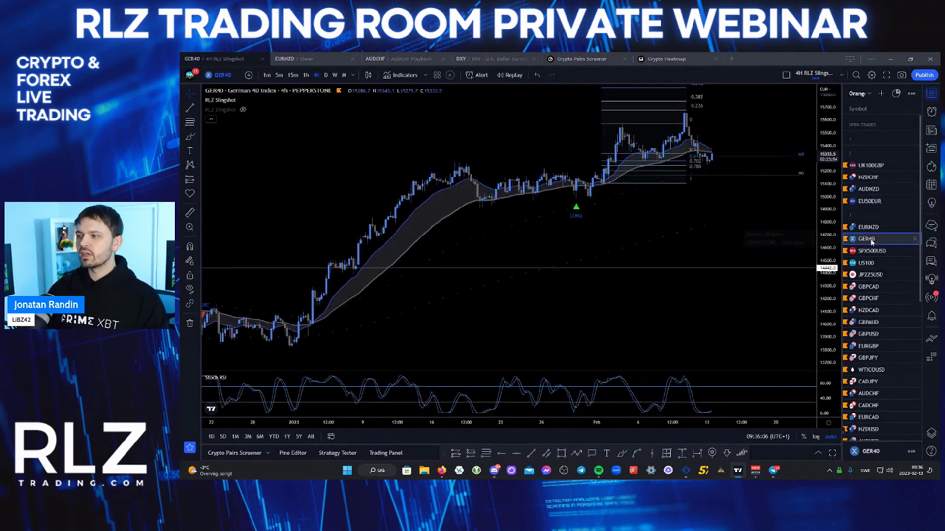
{"action": "left_click_drag", "start_coordinate": [869, 239], "coordinate": [870, 209]}
{"action": "left_click", "coordinate": [869, 252]}
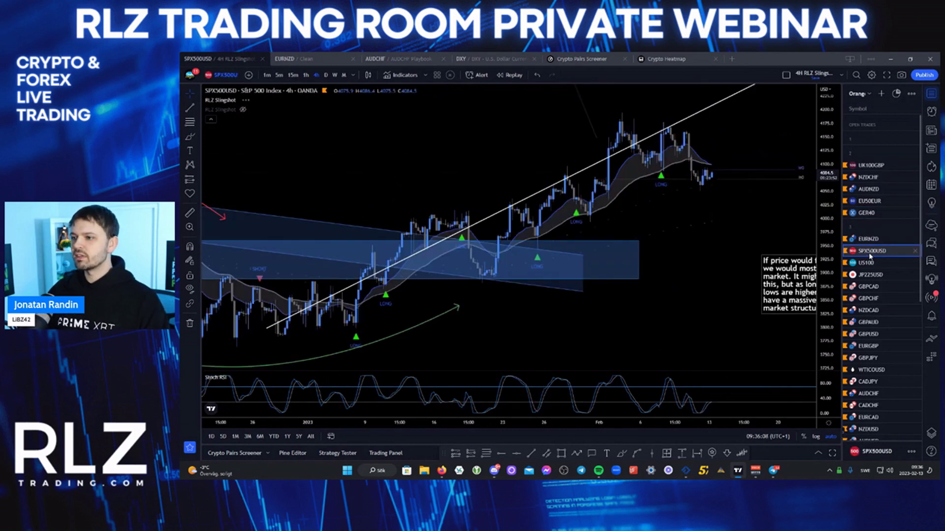
{"action": "left_click_drag", "start_coordinate": [869, 255], "coordinate": [870, 226]}
Review the US100 and JP225USD charts and move both indices to the end of the second watchlist section.
{"action": "left_click", "coordinate": [869, 263]}
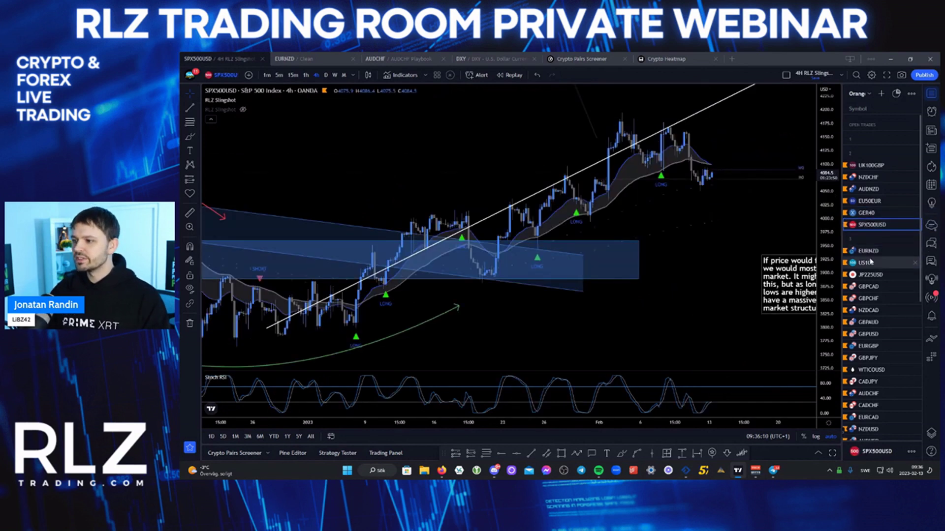
{"action": "left_click_drag", "start_coordinate": [870, 263], "coordinate": [870, 237]}
{"action": "left_click", "coordinate": [870, 274]}
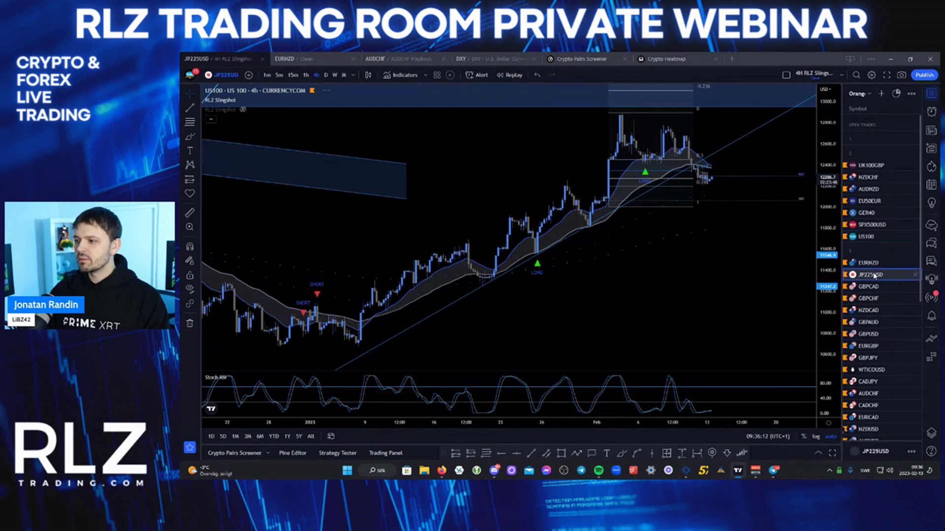
{"action": "left_click_drag", "start_coordinate": [870, 274], "coordinate": [875, 250]}
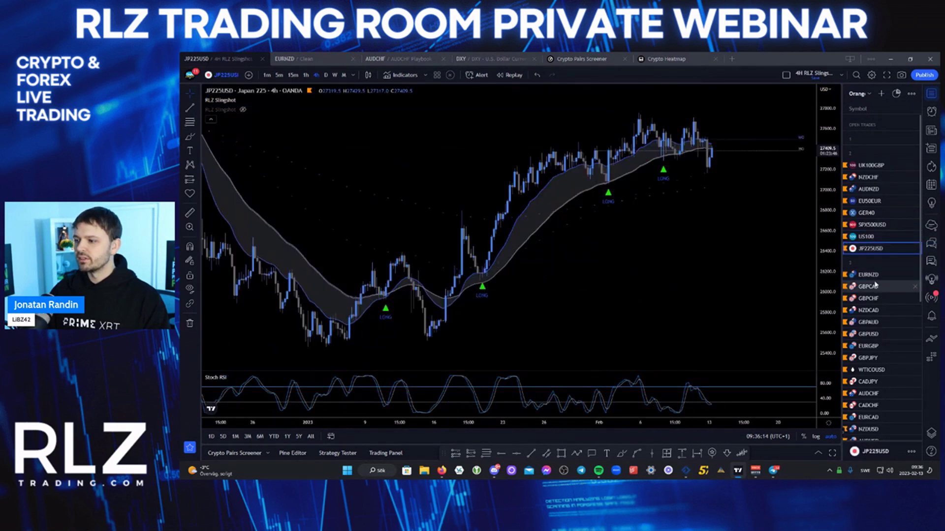
Review the GBPCAD and GBPCHF charts and move both pairs to the end of the second watchlist section.
{"action": "left_click", "coordinate": [874, 289]}
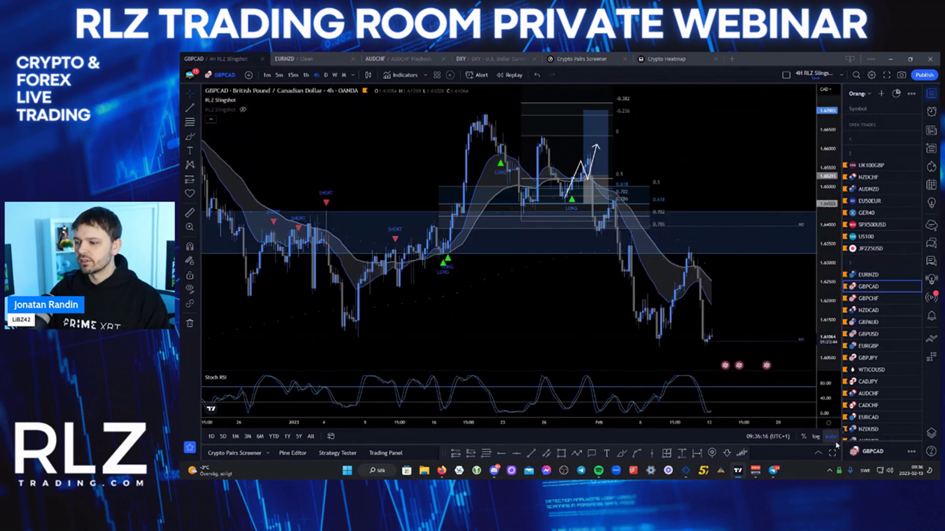
{"action": "left_click_drag", "start_coordinate": [868, 287], "coordinate": [868, 260]}
{"action": "left_click", "coordinate": [867, 299]}
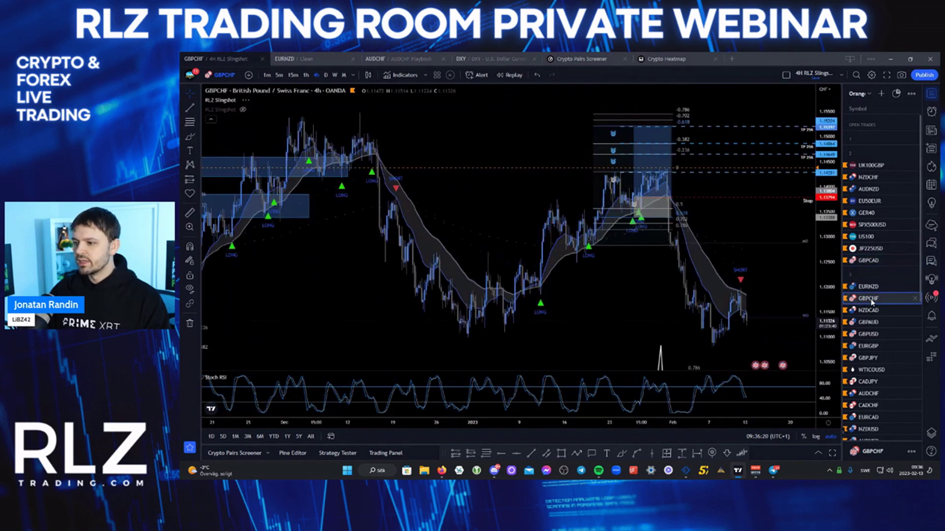
{"action": "mouse_move", "coordinate": [871, 303]}
{"action": "left_mouse_down"}
{"action": "mouse_move", "coordinate": [870, 274]}
{"action": "mouse_move", "coordinate": [872, 284]}
{"action": "left_mouse_up"}
Move NZDCAD into the second watchlist section and place GBPAUD directly above it.
{"action": "left_click", "coordinate": [868, 310]}
{"action": "left_click", "coordinate": [872, 323]}
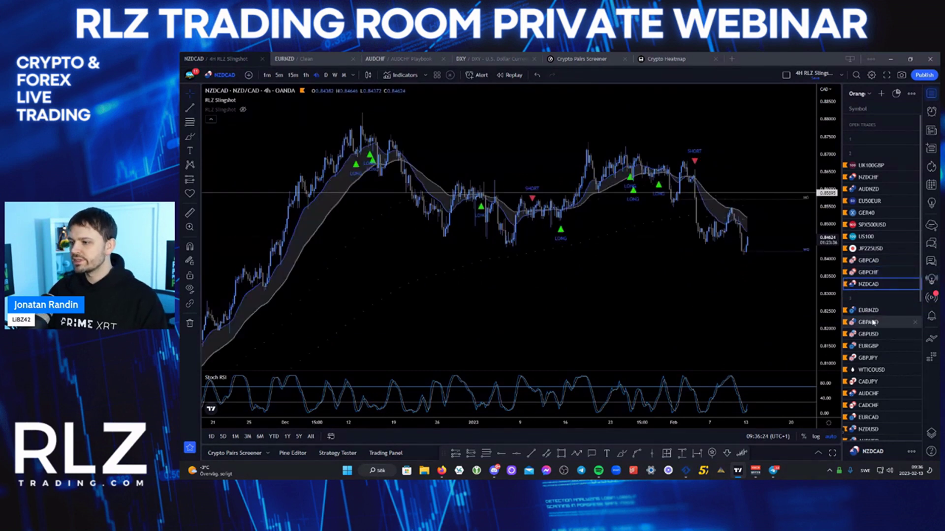
{"action": "left_click_drag", "start_coordinate": [872, 323], "coordinate": [871, 284]}
Review the GBPUSD and EURGBP charts and move both pairs to the end of the second watchlist section.
{"action": "left_click", "coordinate": [870, 334]}
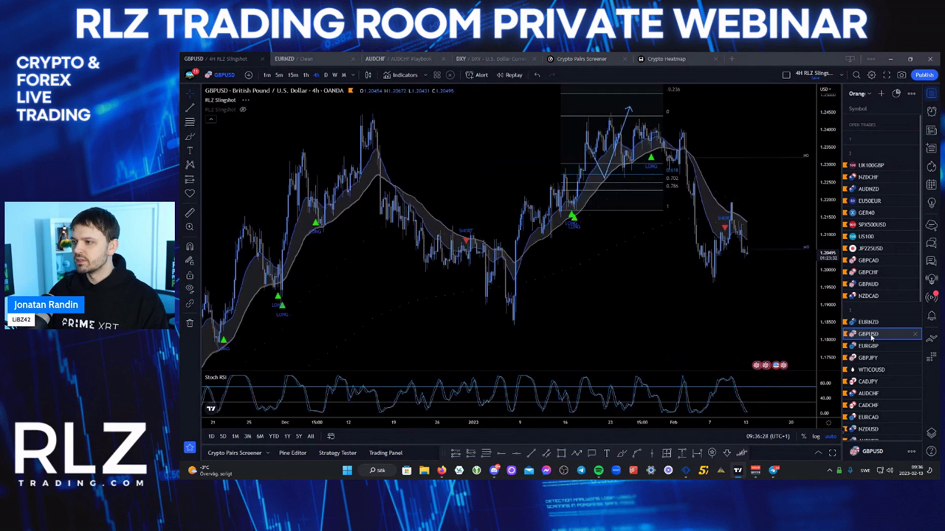
{"action": "left_click_drag", "start_coordinate": [874, 328], "coordinate": [872, 306]}
{"action": "left_click", "coordinate": [874, 347]}
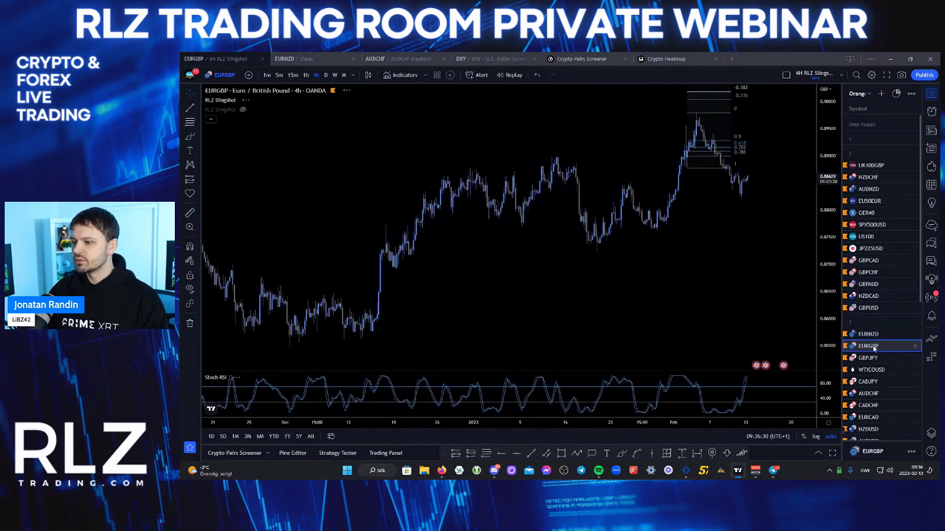
{"action": "left_click_drag", "start_coordinate": [875, 348], "coordinate": [871, 322]}
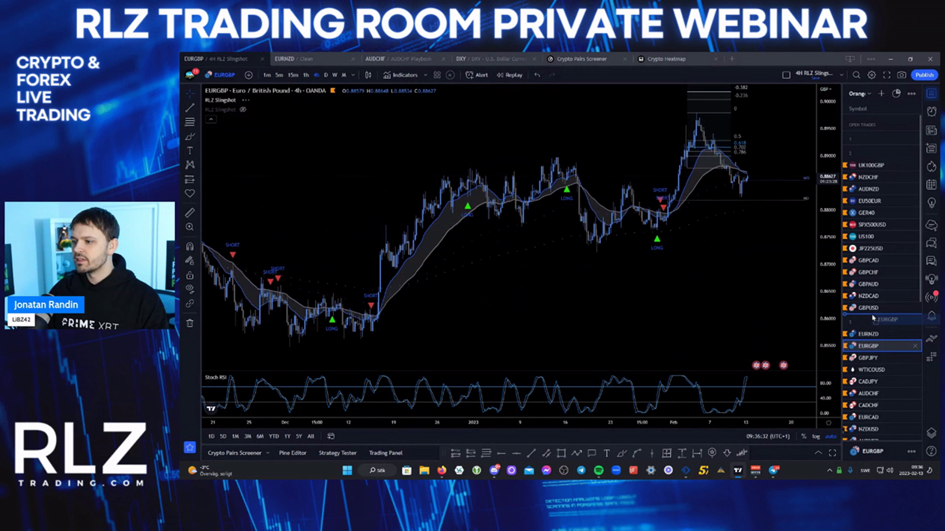
Review the GBPJPY 4-hour chart and place the pair below EURGBP in the second watchlist section.
{"action": "left_click", "coordinate": [871, 358]}
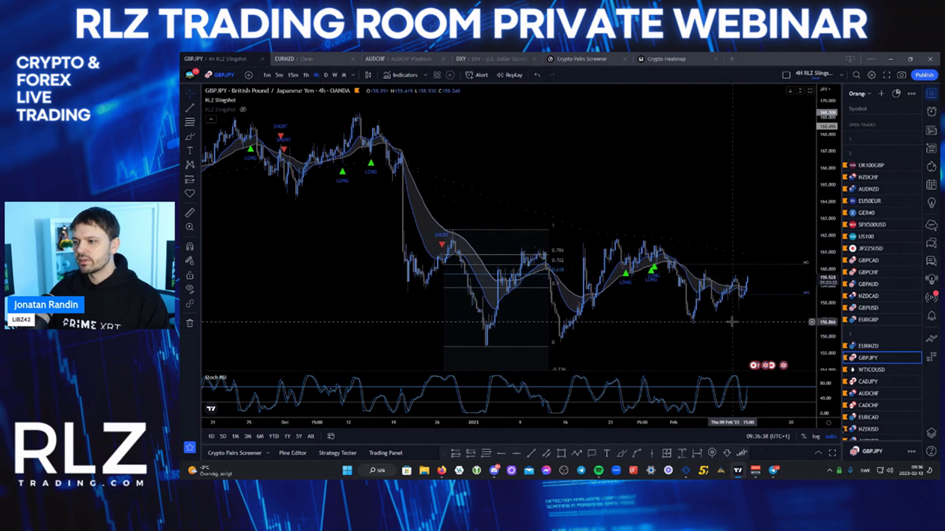
{"action": "scroll", "coordinate": [743, 294], "scroll_direction": "up", "scroll_amount": 2}
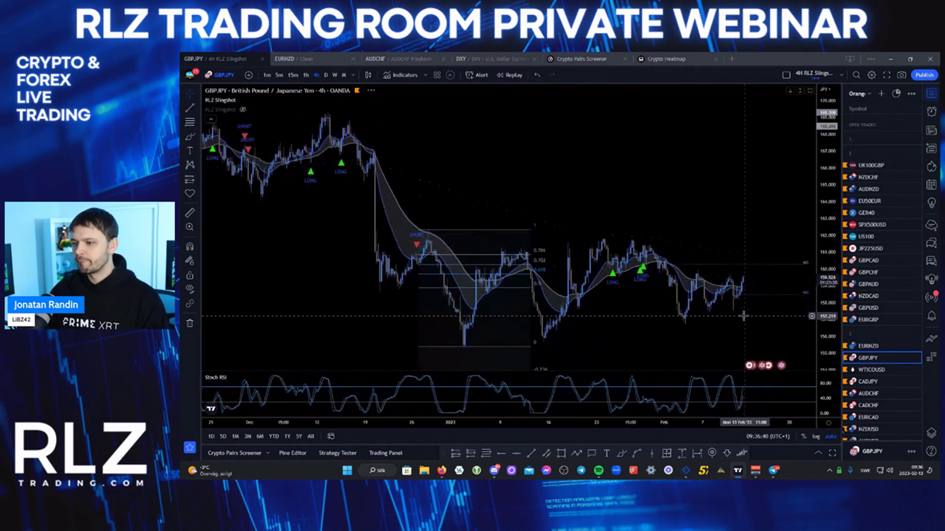
{"action": "left_click_drag", "start_coordinate": [868, 357], "coordinate": [869, 331]}
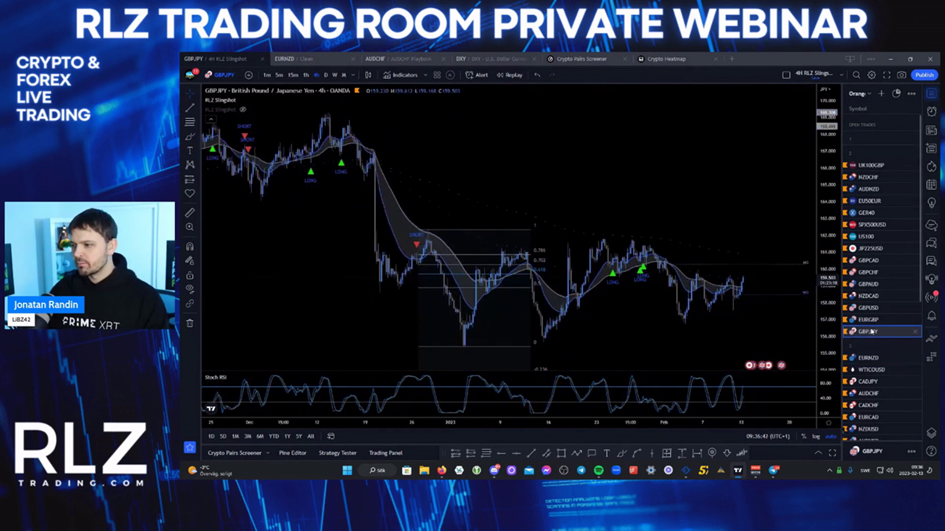
Review the WTICOUSD and CADJPY charts and move only CADJPY below GBPJPY in the second watchlist section.
{"action": "left_click", "coordinate": [870, 369]}
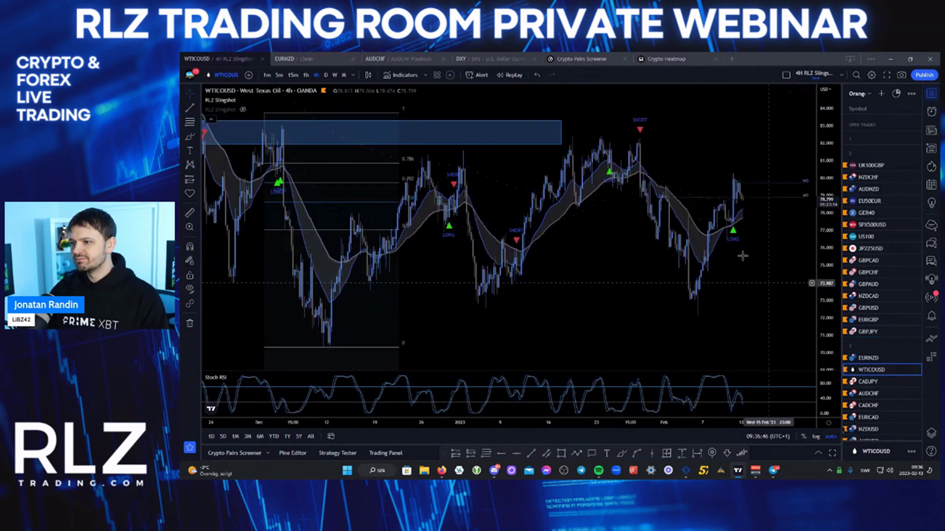
{"action": "key", "text": "Down"}
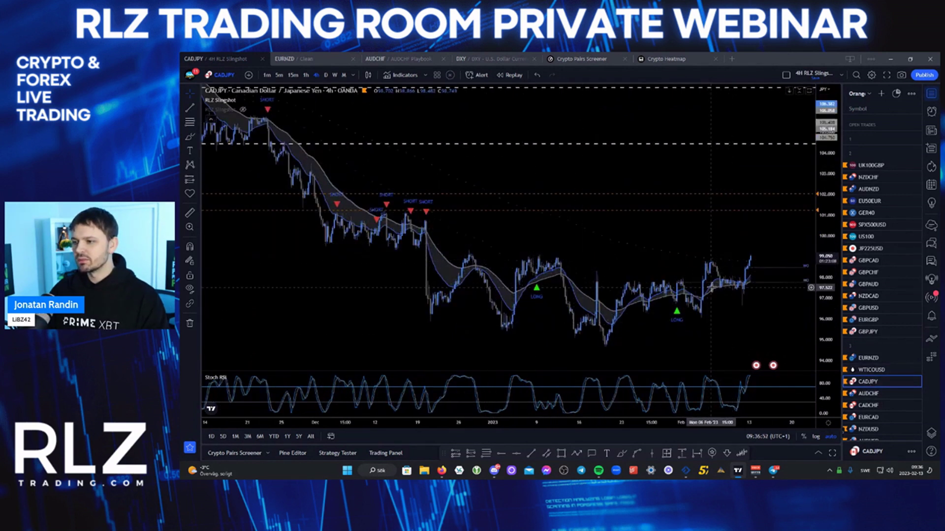
{"action": "left_click_drag", "start_coordinate": [877, 382], "coordinate": [875, 348]}
Review the AUDCHF 4-hour chart and move the pair below CADJPY at the end of the second watchlist section.
{"action": "left_click", "coordinate": [875, 393]}
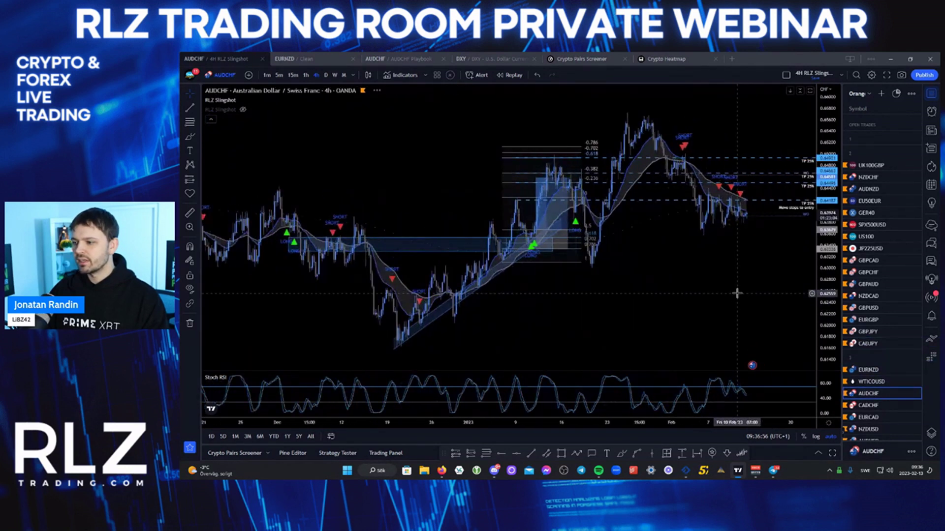
{"action": "left_click_drag", "start_coordinate": [871, 358], "coordinate": [871, 359]}
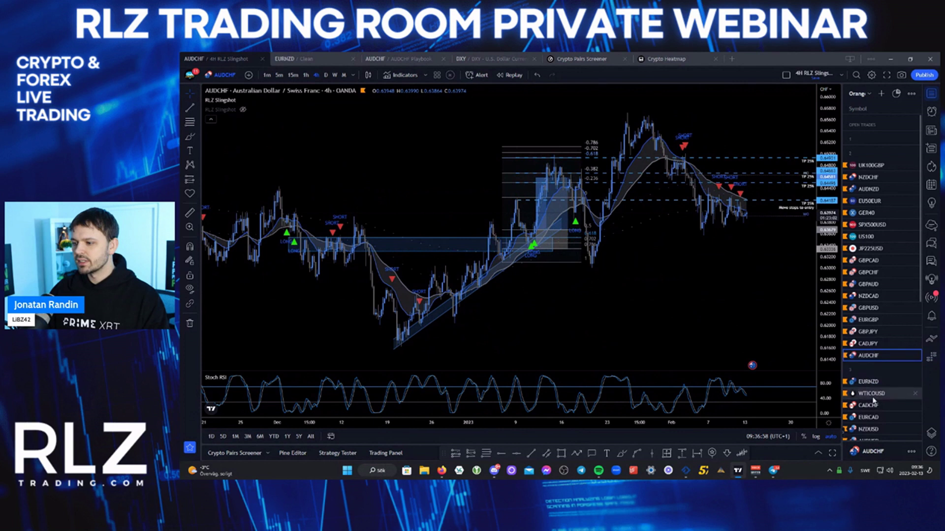
Review the CADCHF 4-hour chart and add one price alert above the current price and another below it at 0.68681.
{"action": "left_click", "coordinate": [868, 404]}
{"action": "scroll", "coordinate": [876, 362], "scroll_direction": "down", "scroll_amount": 3}
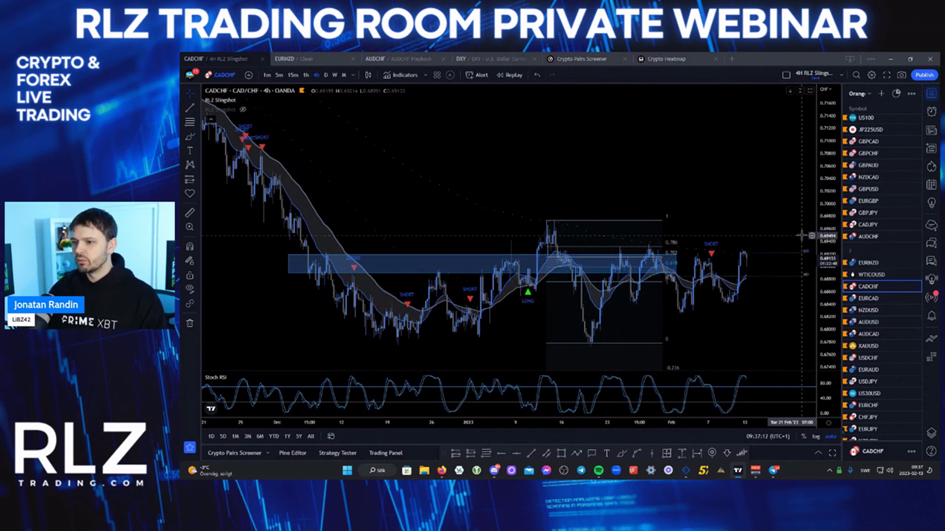
{"action": "left_click", "coordinate": [812, 237]}
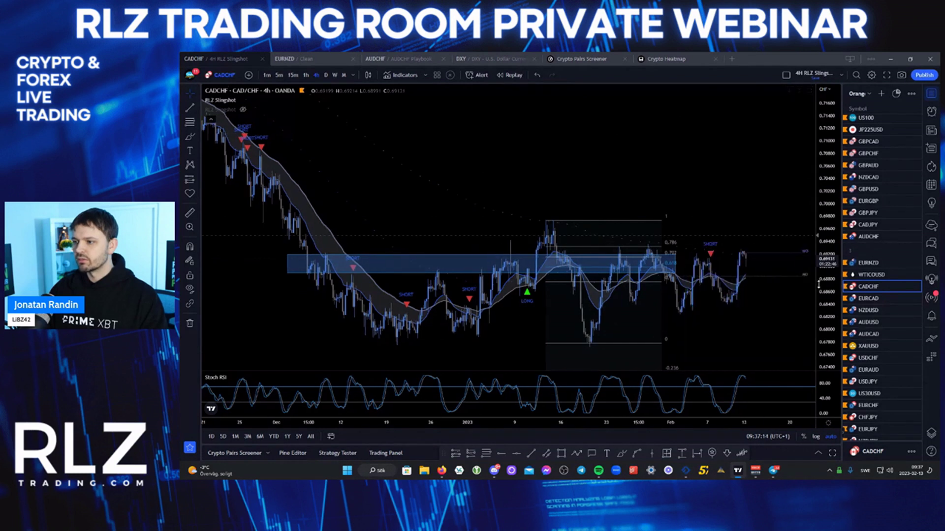
{"action": "left_click", "coordinate": [811, 287]}
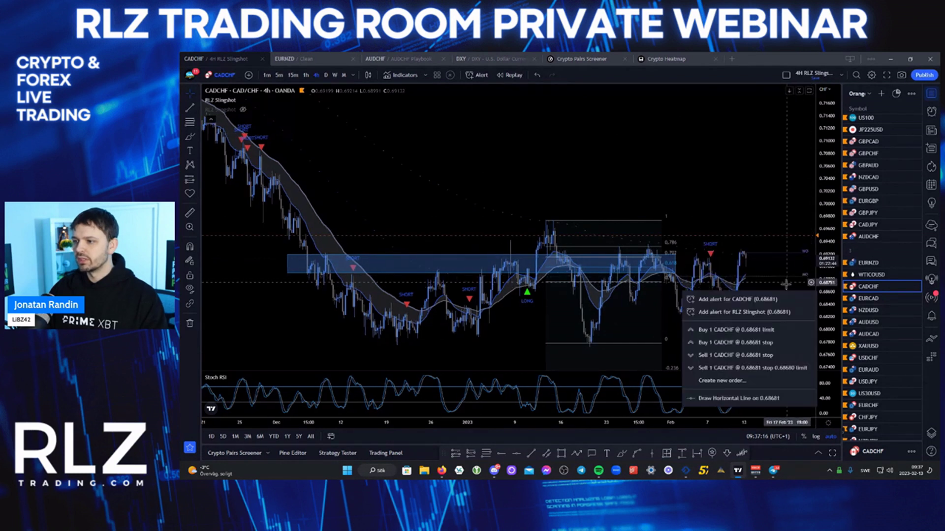
{"action": "left_click", "coordinate": [730, 188]}
Review EURCAD and NZDUSD, moving EURCAD below AUDCHF in the second watchlist section and NZDUSD directly above EURCAD.
{"action": "key", "text": "Down"}
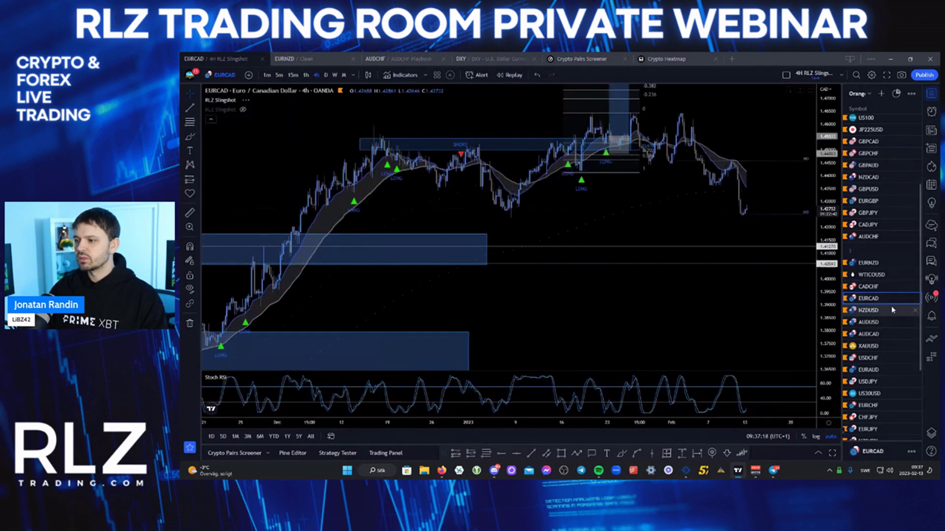
{"action": "left_click_drag", "start_coordinate": [876, 242], "coordinate": [877, 246]}
{"action": "left_click", "coordinate": [876, 310]}
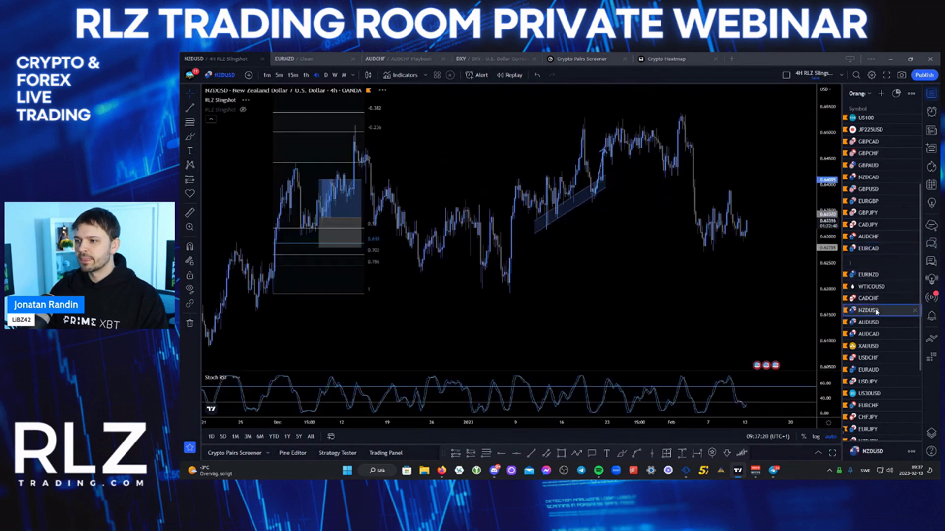
{"action": "scroll", "coordinate": [902, 313], "scroll_direction": "down", "scroll_amount": 2}
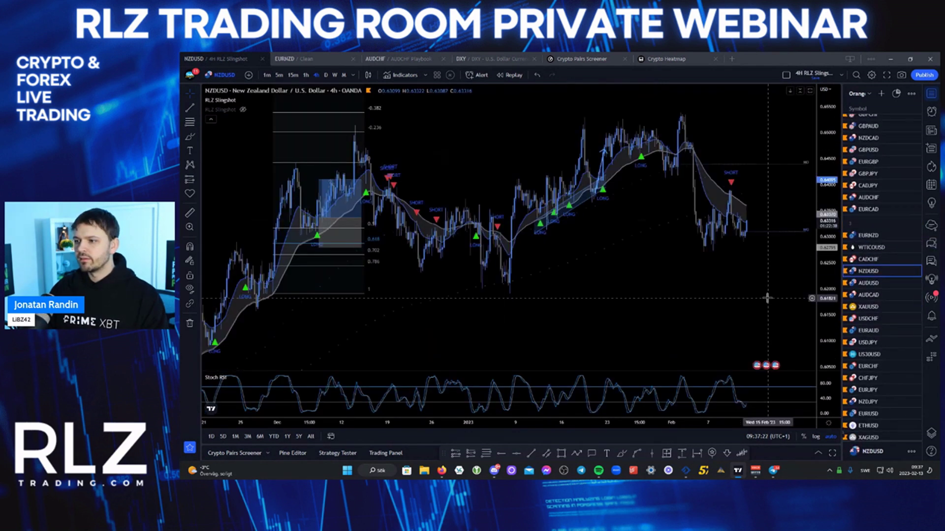
Review AUDUSD and AUDCAD, placing AUDUSD below EURCAD and AUDCAD directly above EURCAD in the second watchlist section.
{"action": "left_click", "coordinate": [868, 283]}
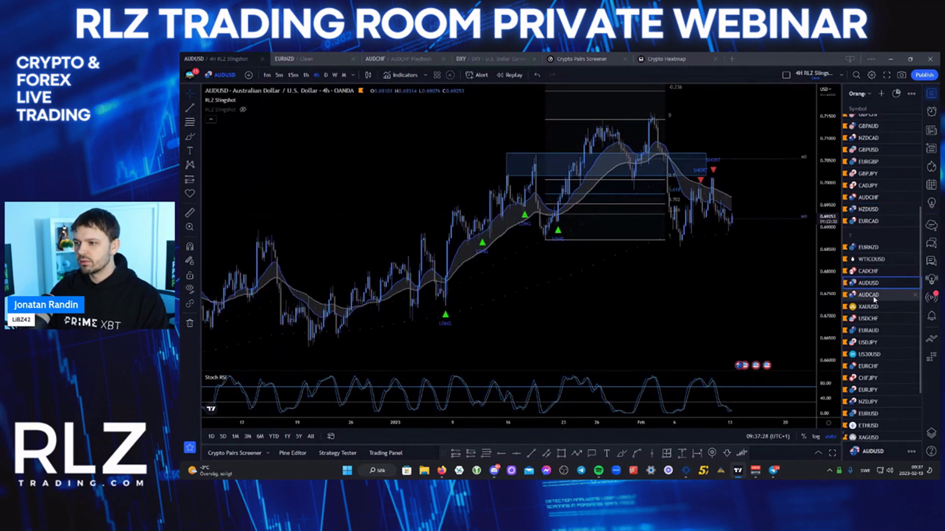
{"action": "left_click_drag", "start_coordinate": [876, 231], "coordinate": [875, 232]}
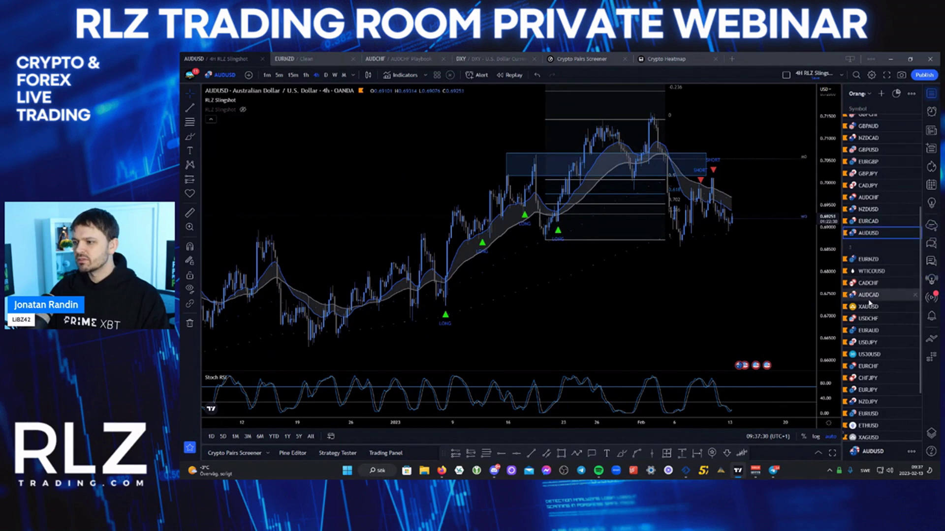
{"action": "left_click", "coordinate": [870, 295]}
{"action": "left_click_drag", "start_coordinate": [873, 268], "coordinate": [874, 223]}
Review XAUUSD, USDCHF, EURAUD and USDJPY, and place only XAUUSD and USDJPY between EURCAD and AUDUSD in the second watchlist section.
{"action": "left_click", "coordinate": [875, 307]}
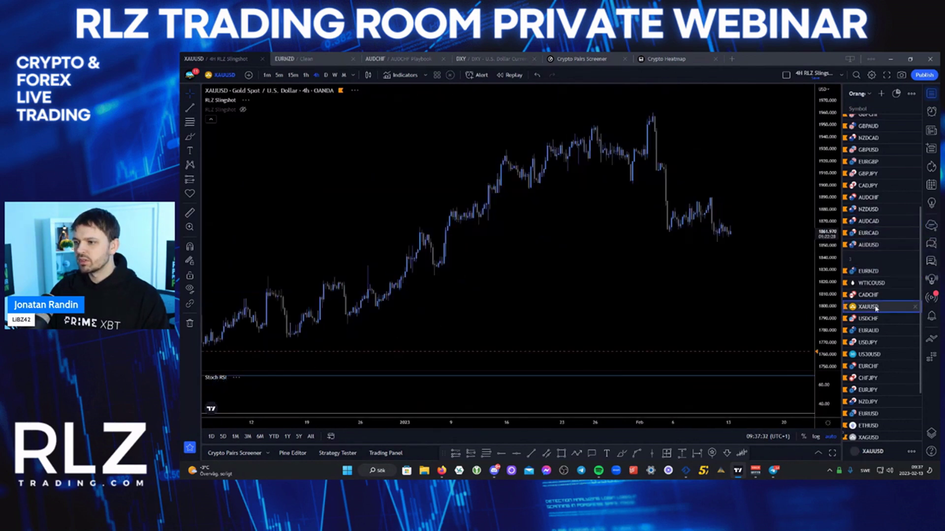
{"action": "left_click_drag", "start_coordinate": [875, 307], "coordinate": [874, 244]}
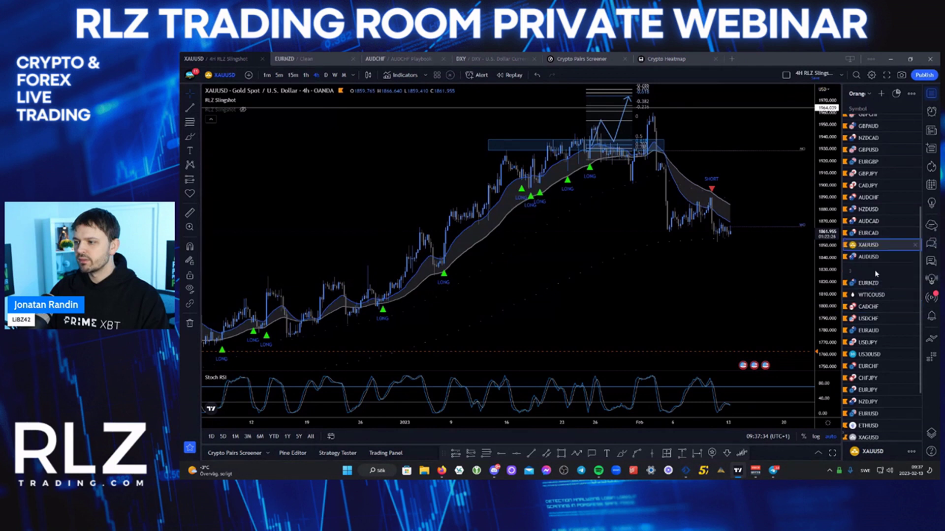
{"action": "left_click", "coordinate": [874, 319]}
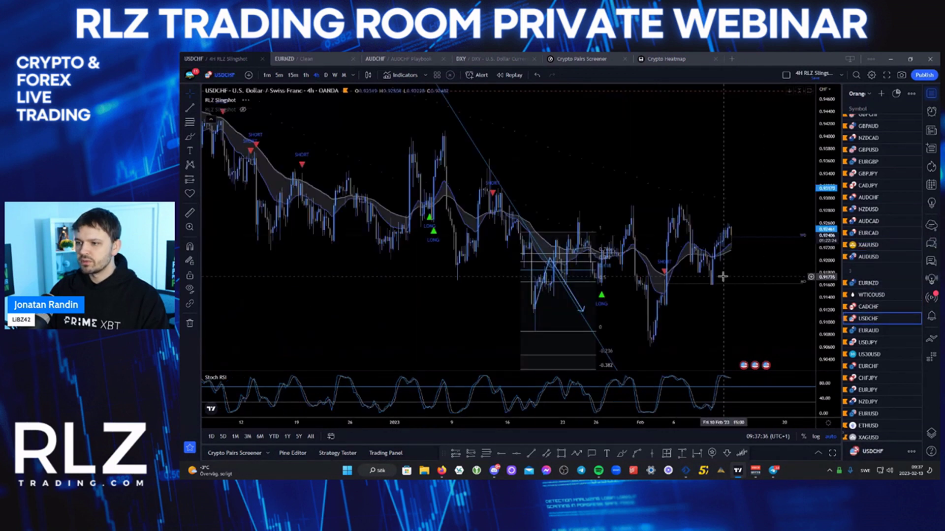
{"action": "scroll", "coordinate": [794, 309], "scroll_direction": "down", "scroll_amount": 3}
{"action": "left_click", "coordinate": [869, 331]}
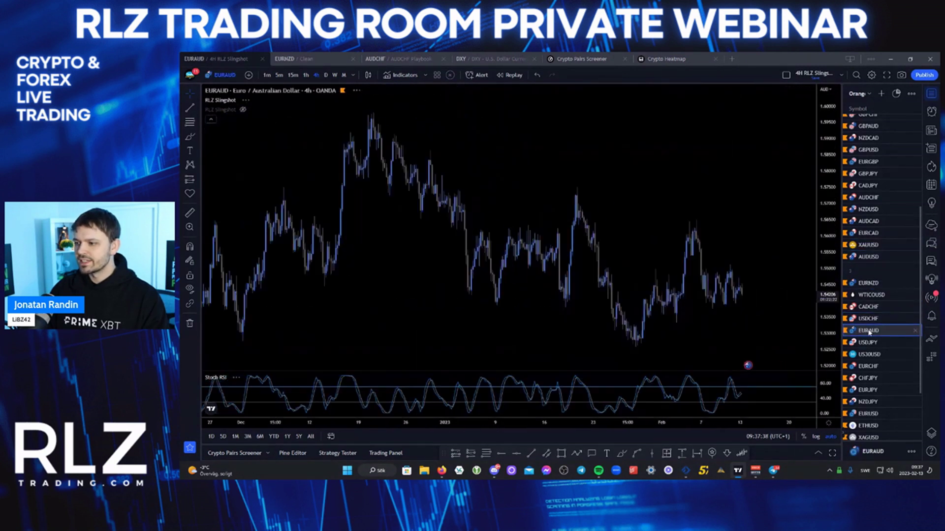
{"action": "left_click", "coordinate": [868, 342]}
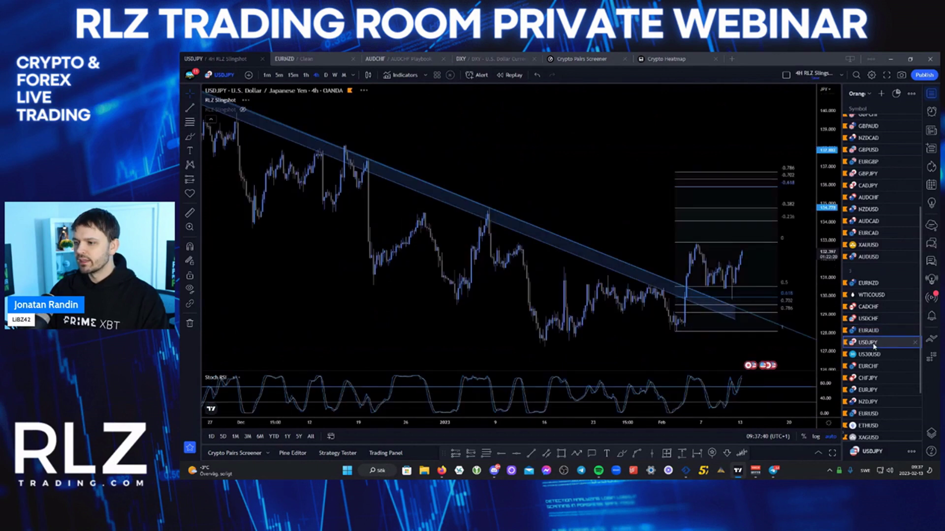
{"action": "left_click_drag", "start_coordinate": [874, 345], "coordinate": [872, 255]}
Review the US30USD and EURCHF charts and move only EURCHF between EURCAD and XAUUSD in the second watchlist section.
{"action": "left_click", "coordinate": [869, 355]}
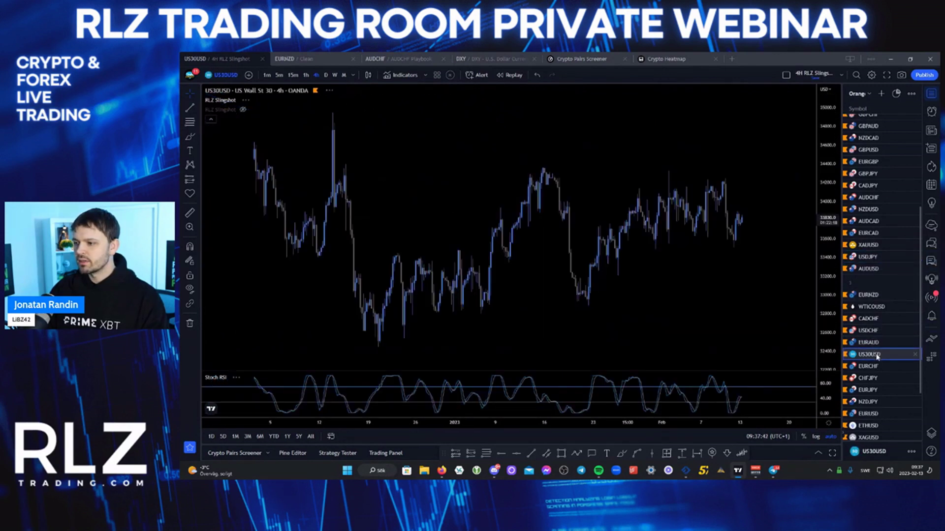
{"action": "key", "text": "Down"}
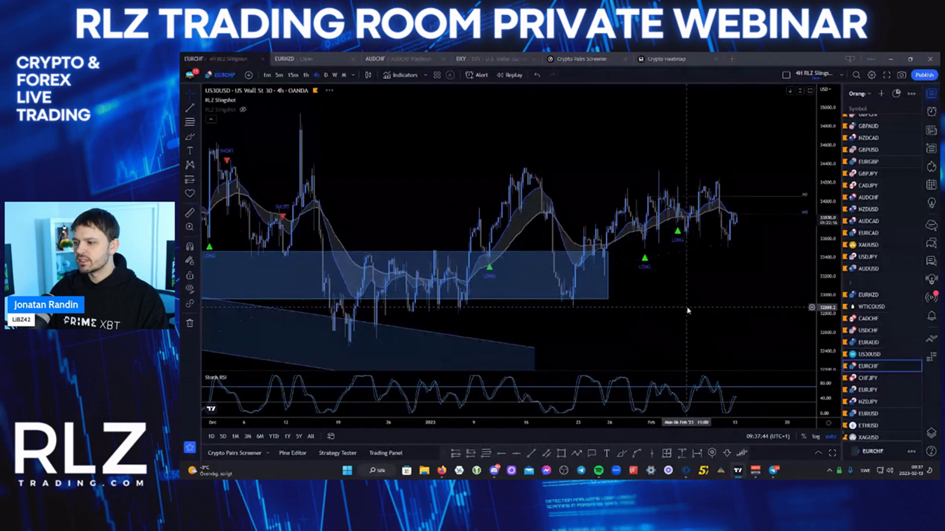
{"action": "scroll", "coordinate": [718, 302], "scroll_direction": "down", "scroll_amount": 5}
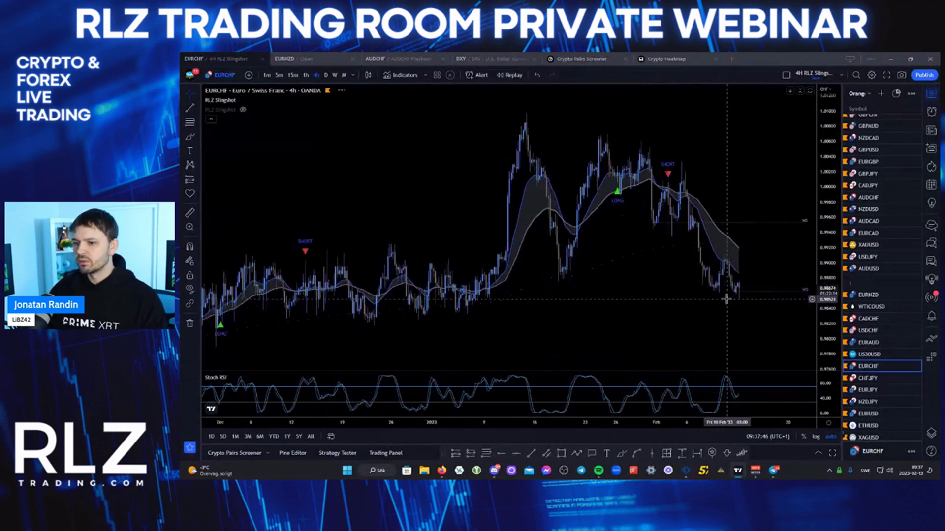
{"action": "scroll", "coordinate": [760, 317], "scroll_direction": "up", "scroll_amount": 2}
{"action": "left_click_drag", "start_coordinate": [866, 366], "coordinate": [877, 243]}
Review the CHFJPY and EURJPY charts and move both pairs below AUDUSD at the end of the second watchlist section.
{"action": "left_click", "coordinate": [867, 378]}
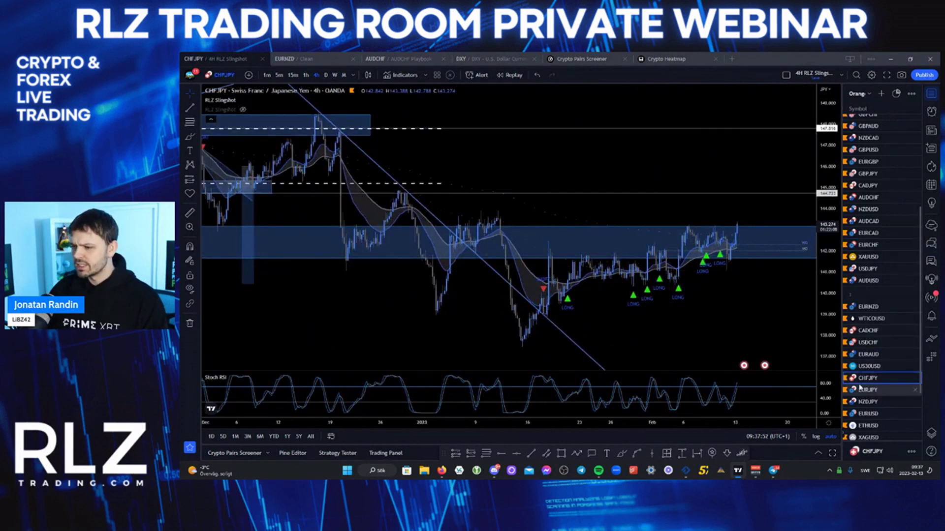
{"action": "left_click_drag", "start_coordinate": [867, 378], "coordinate": [868, 293]}
{"action": "left_click", "coordinate": [869, 389]}
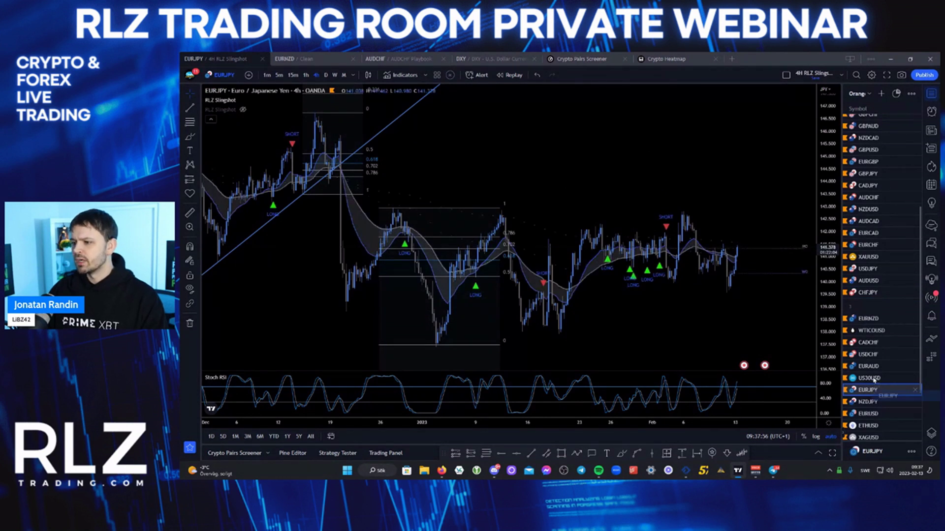
{"action": "left_click_drag", "start_coordinate": [874, 379], "coordinate": [867, 304]}
Review the NZDJPY and EURUSD charts and place both pairs between CHFJPY and EURJPY in the second watchlist section.
{"action": "left_click", "coordinate": [868, 401]}
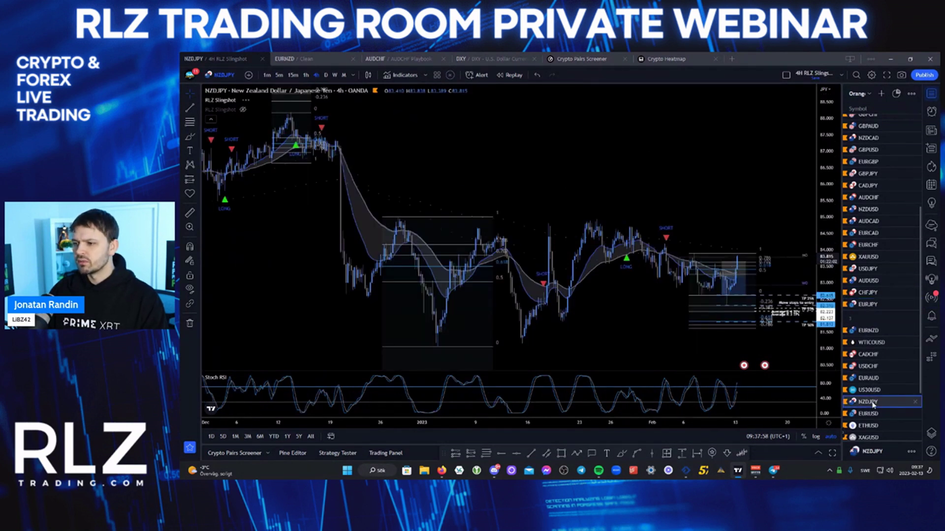
{"action": "left_click_drag", "start_coordinate": [872, 402], "coordinate": [867, 304]}
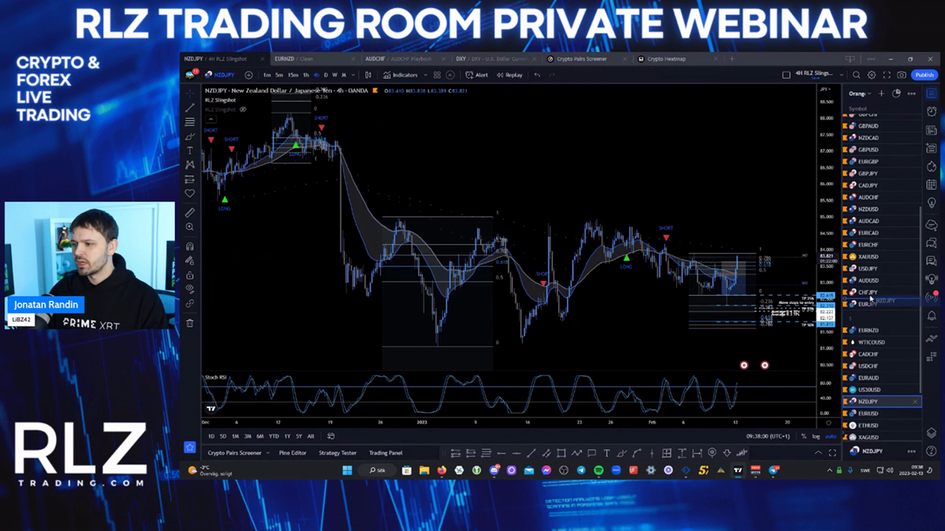
{"action": "left_click", "coordinate": [869, 413]}
{"action": "scroll", "coordinate": [868, 369], "scroll_direction": "down", "scroll_amount": 3}
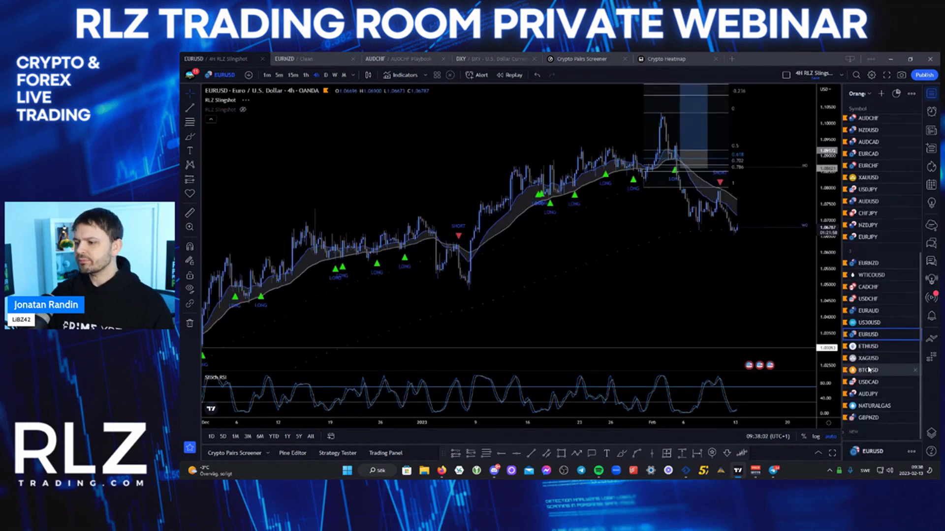
{"action": "left_click_drag", "start_coordinate": [875, 339], "coordinate": [867, 242]}
Review ETHUSD, select XAGUSD, and move both symbols below EURJPY at the end of the second watchlist section.
{"action": "left_click", "coordinate": [875, 348]}
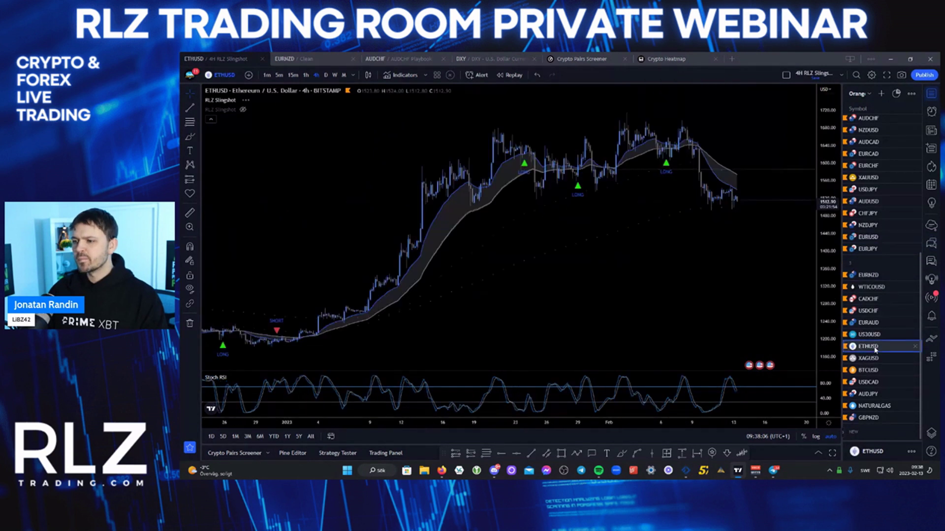
{"action": "left_click_drag", "start_coordinate": [875, 348], "coordinate": [870, 263]}
{"action": "left_click", "coordinate": [872, 359]}
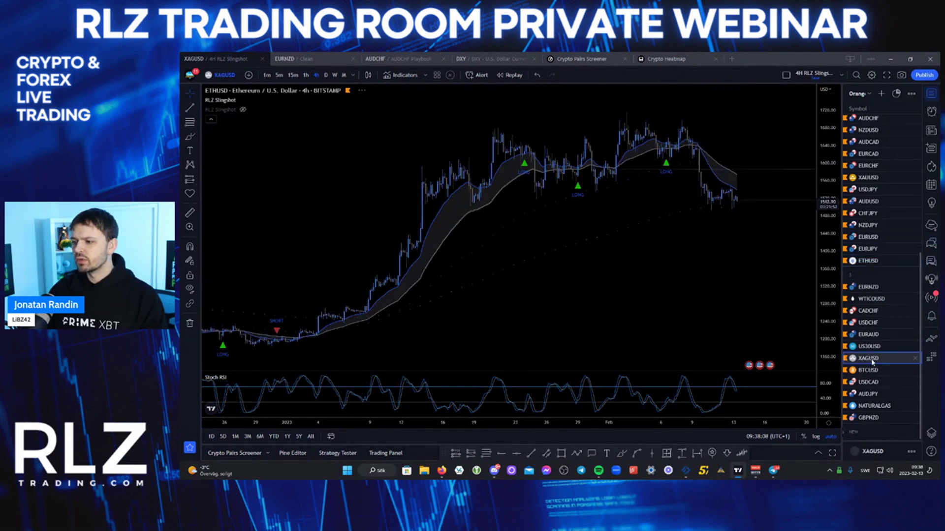
{"action": "left_click_drag", "start_coordinate": [872, 361], "coordinate": [870, 271]}
Review the BTCUSD 4-hour chart and add one price alert above and one below the current price.
{"action": "left_click", "coordinate": [872, 370]}
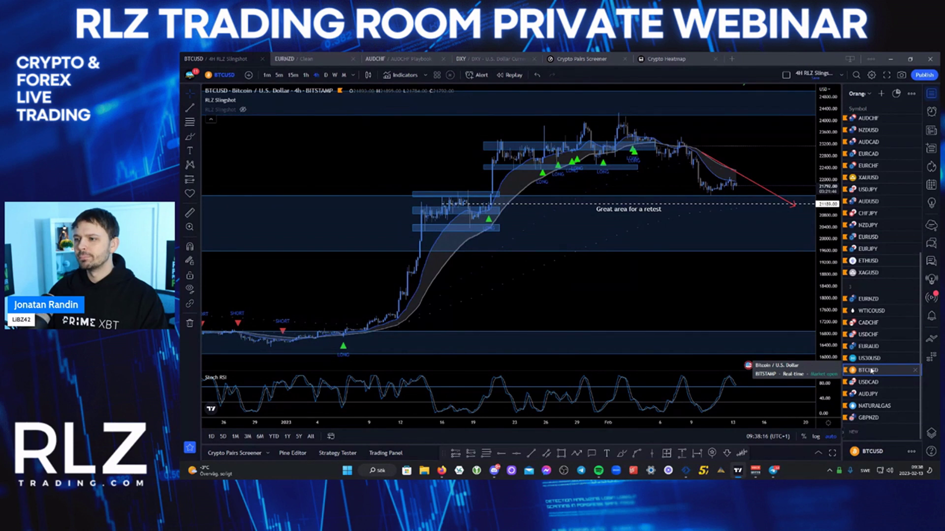
{"action": "left_click", "coordinate": [810, 155]}
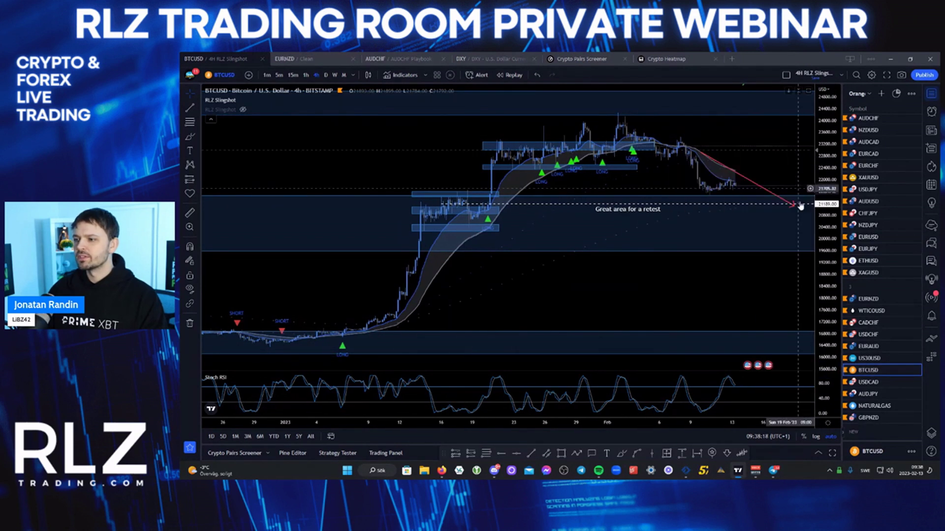
{"action": "left_click", "coordinate": [809, 213]}
Review the USDCAD 4-hour chart over a longer history and move the pair below XAGUSD in the second watchlist section.
{"action": "key", "text": "Down"}
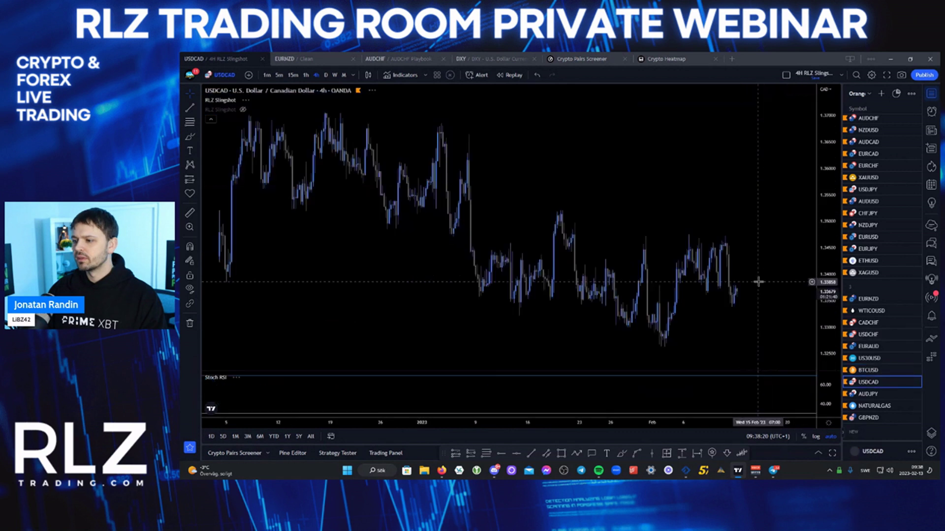
{"action": "scroll", "coordinate": [745, 326], "scroll_direction": "down", "scroll_amount": 4}
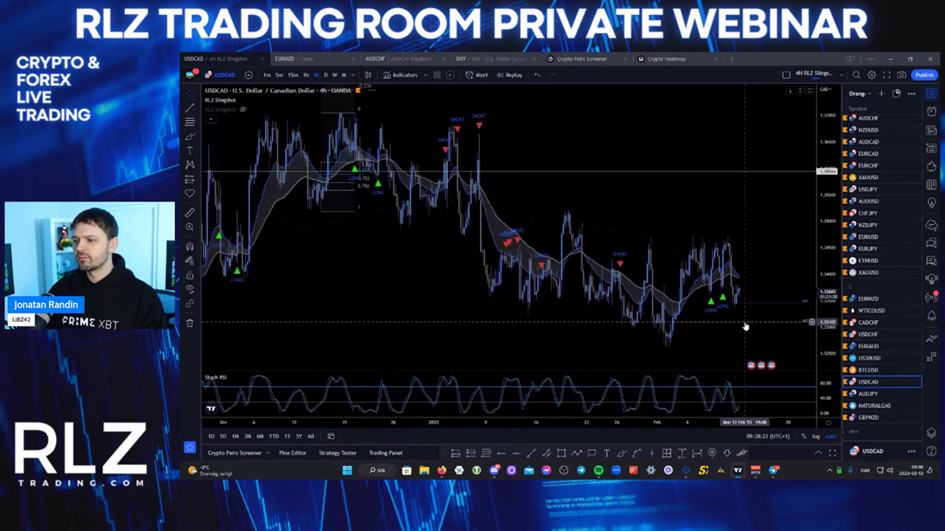
{"action": "scroll", "coordinate": [745, 327], "scroll_direction": "up", "scroll_amount": 4}
{"action": "scroll", "coordinate": [746, 327], "scroll_direction": "down", "scroll_amount": 6}
{"action": "scroll", "coordinate": [746, 327], "scroll_direction": "up", "scroll_amount": 3}
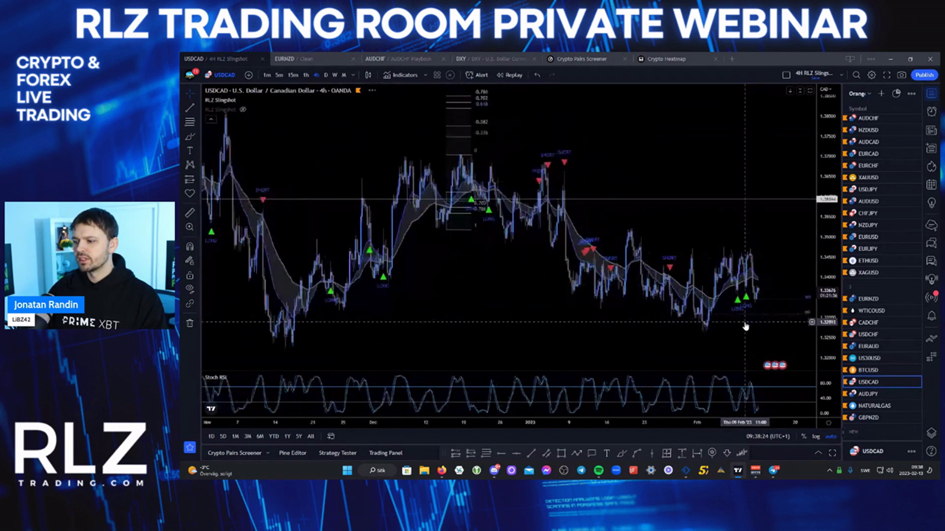
{"action": "left_click_drag", "start_coordinate": [872, 387], "coordinate": [870, 285]}
Review AUDJPY and NATURALGAS, placing AUDJPY directly above USDCAD and NATURALGAS directly below it in the second watchlist section.
{"action": "left_click", "coordinate": [874, 395]}
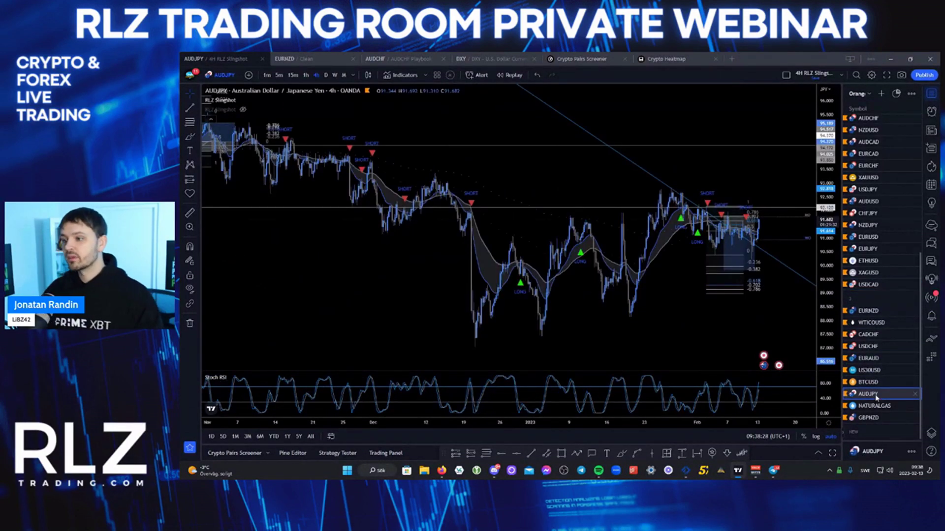
{"action": "left_click_drag", "start_coordinate": [876, 395], "coordinate": [870, 285]}
{"action": "left_click", "coordinate": [874, 406]}
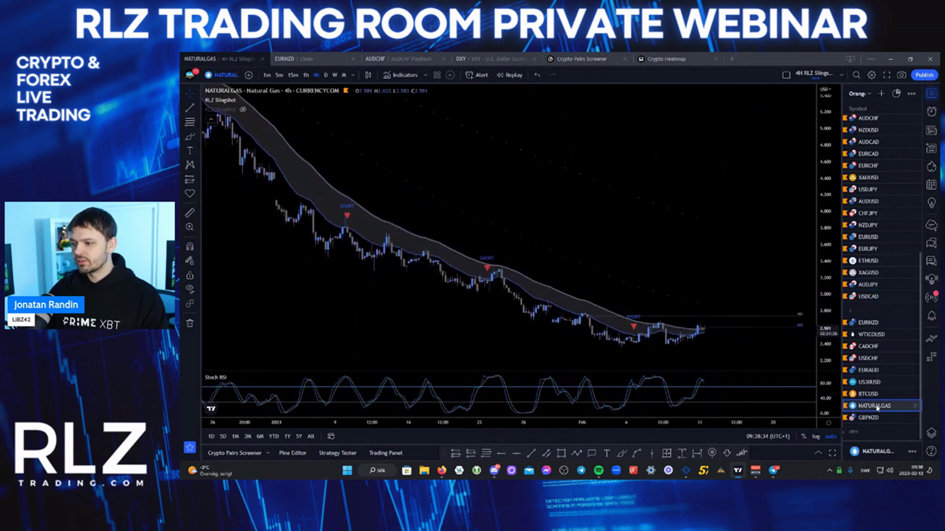
{"action": "left_click_drag", "start_coordinate": [876, 408], "coordinate": [875, 308]}
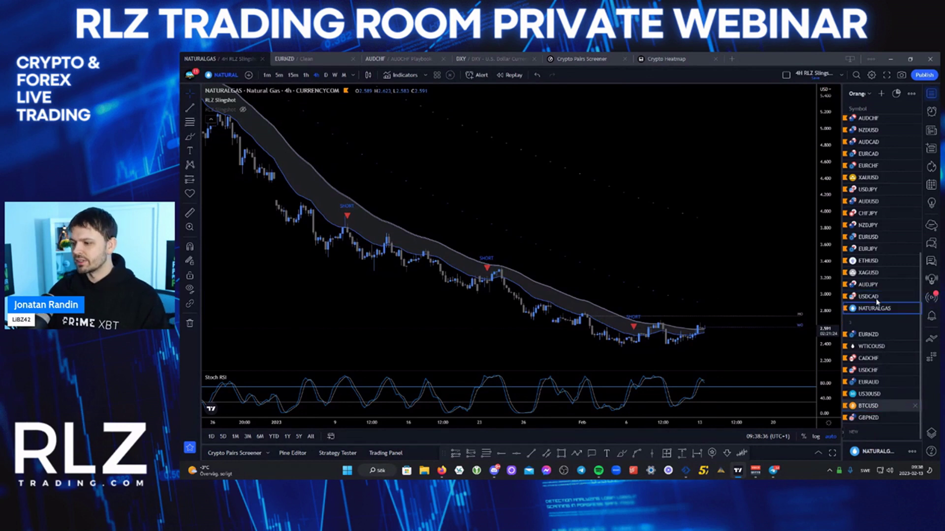
Examine the GBPNZD 4-hour chart over a wider time range to judge its recent price action.
{"action": "left_click", "coordinate": [876, 418]}
{"action": "scroll", "coordinate": [776, 338], "scroll_direction": "down", "scroll_amount": 5}
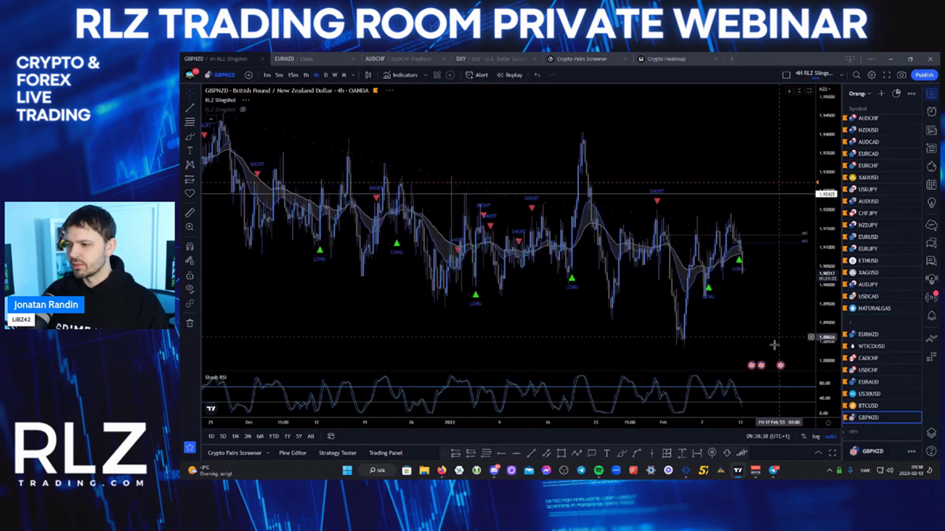
{"action": "scroll", "coordinate": [762, 340], "scroll_direction": "up", "scroll_amount": 3}
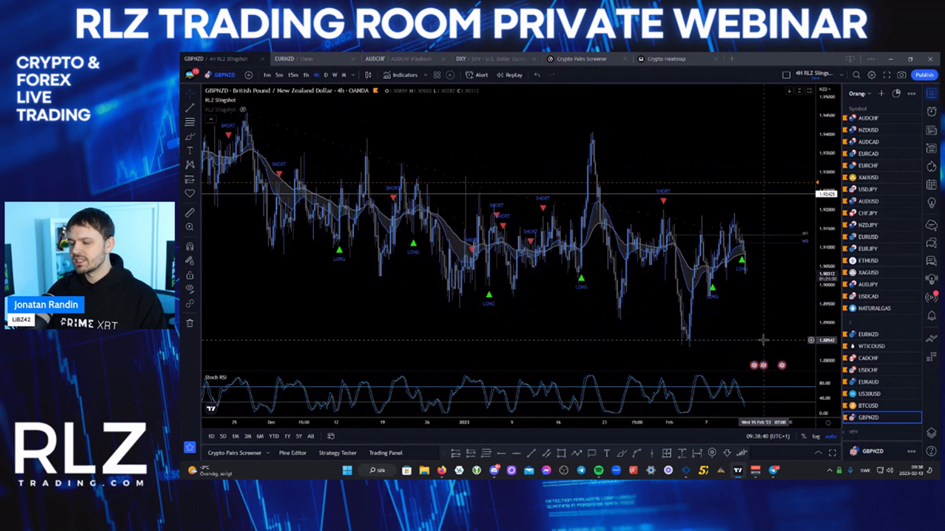
Return to the start of the watchlist's second section and examine the UK100GBP 4-hour chart's recent price action.
{"action": "scroll", "coordinate": [762, 339], "scroll_direction": "down", "scroll_amount": 3}
{"action": "scroll", "coordinate": [762, 339], "scroll_direction": "up", "scroll_amount": 3}
{"action": "scroll", "coordinate": [895, 383], "scroll_direction": "up", "scroll_amount": 5}
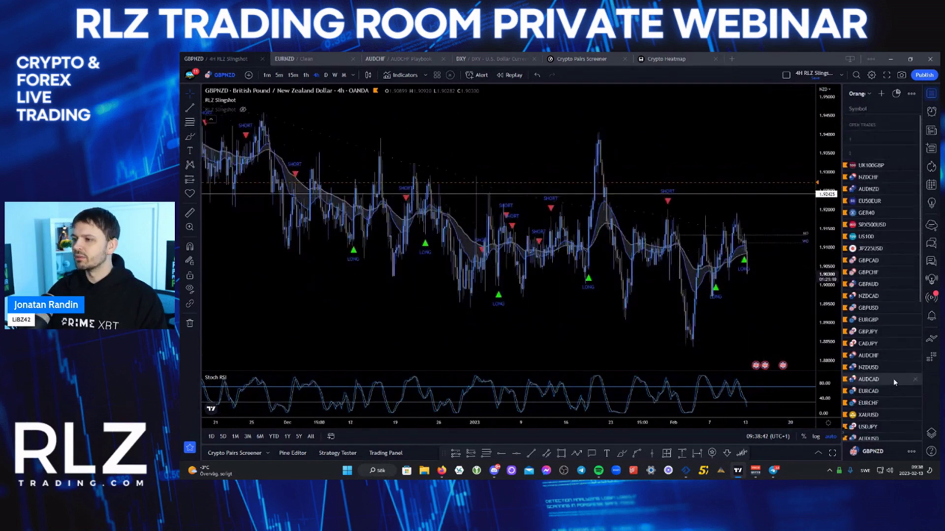
{"action": "left_click", "coordinate": [870, 166]}
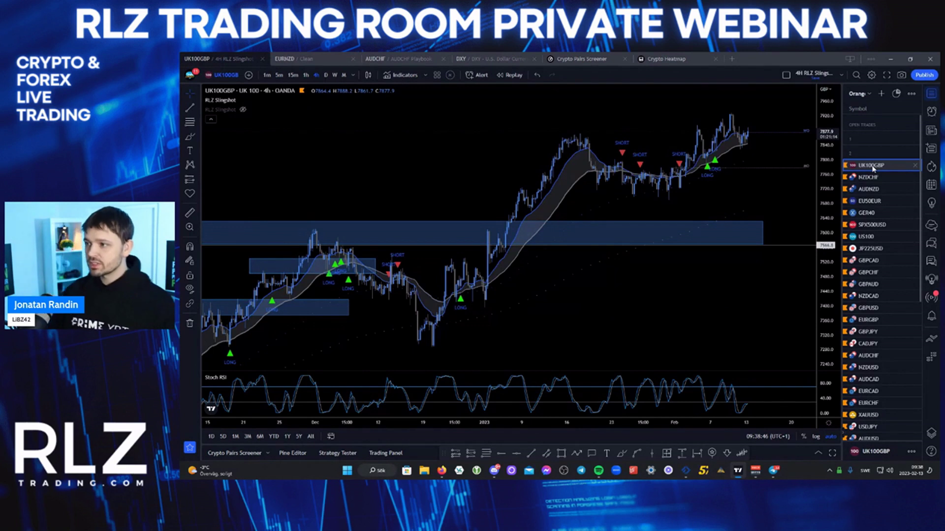
{"action": "scroll", "coordinate": [791, 157], "scroll_direction": "up", "scroll_amount": 2}
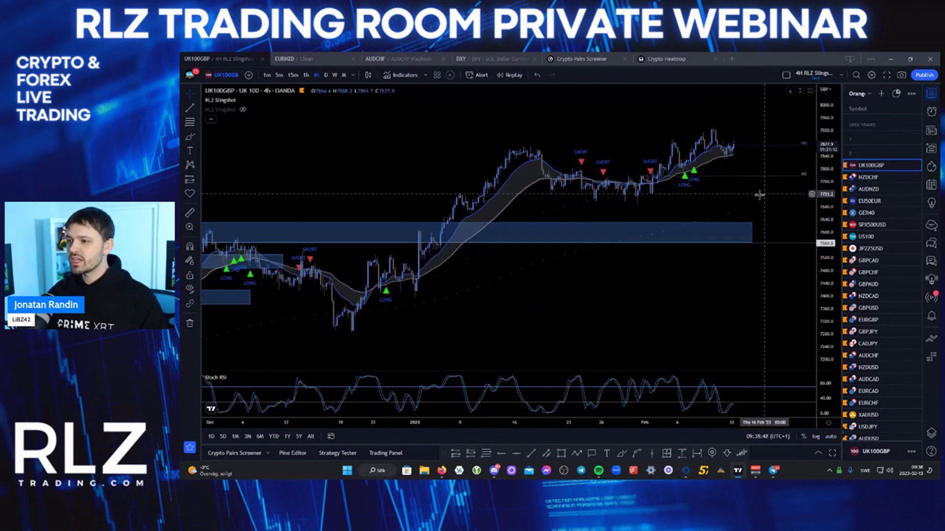
{"action": "scroll", "coordinate": [752, 233], "scroll_direction": "up", "scroll_amount": 2}
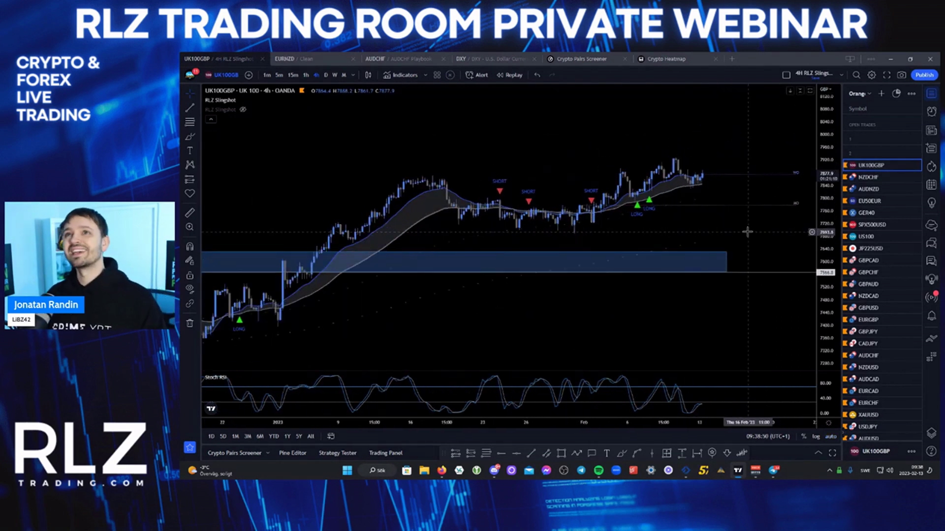
{"action": "left_click_drag", "start_coordinate": [825, 226], "coordinate": [797, 177]}
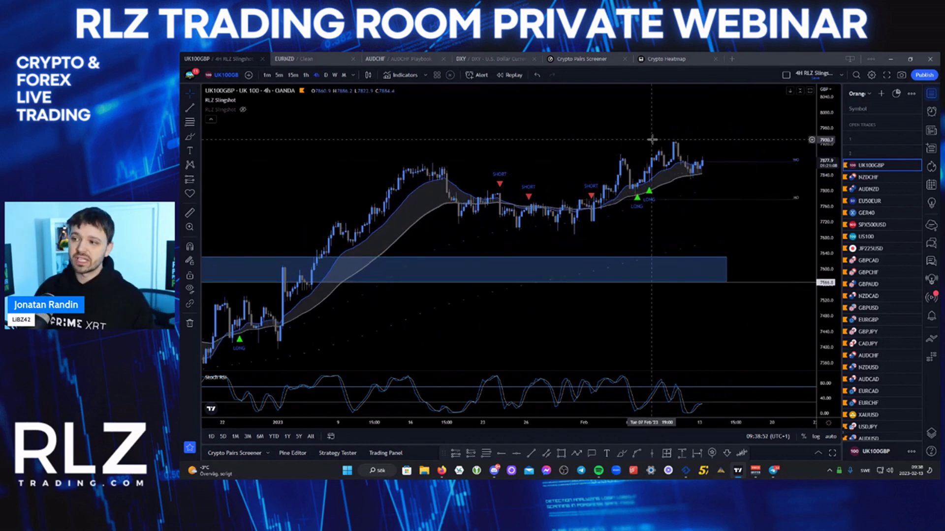
{"action": "left_click_drag", "start_coordinate": [641, 140], "coordinate": [630, 173]}
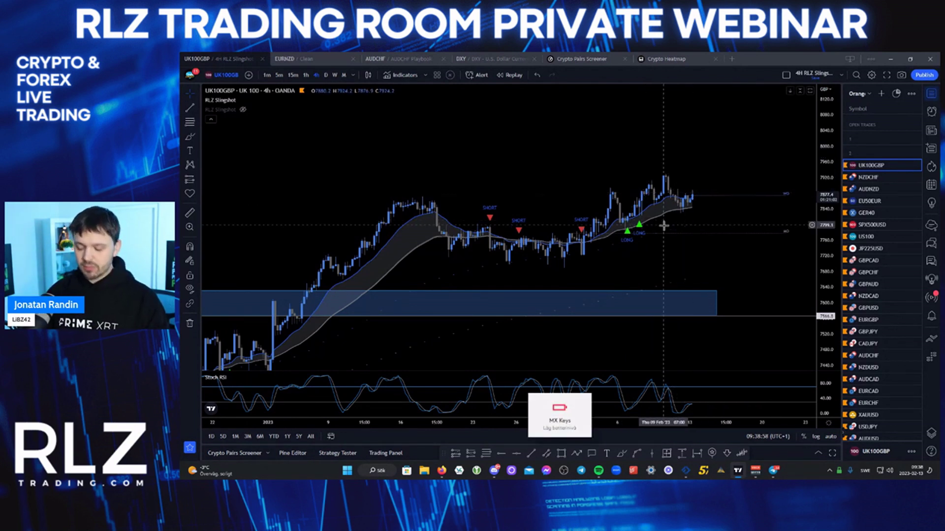
Sketch a possible price move from the latest UK100GBP candles with the screen pen and place UK100GBP in the first watchlist section.
{"action": "key", "text": "ctrl+2"}
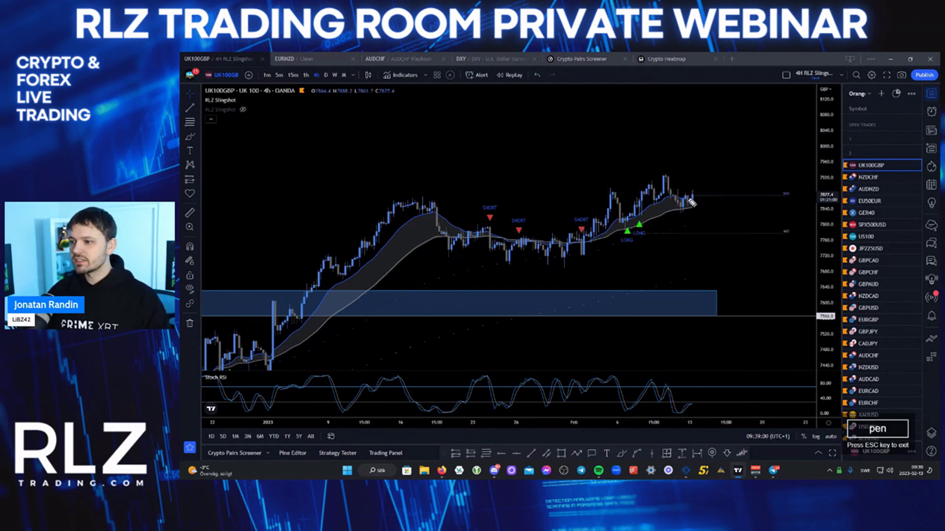
{"action": "left_click_drag", "start_coordinate": [691, 201], "coordinate": [710, 199]}
{"action": "key", "text": "Escape"}
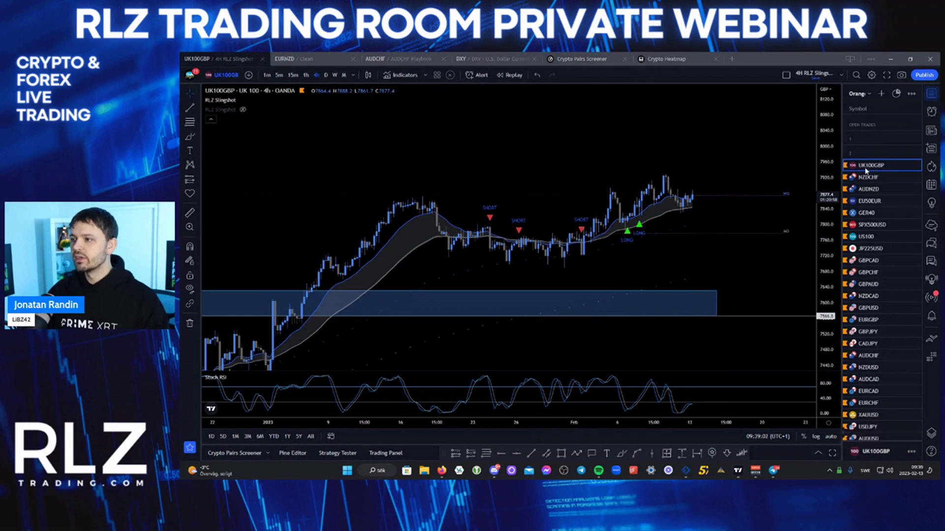
Review the NZDCHF 4-hour chart and sketch a possible price path from the latest candles with the screen pen.
{"action": "left_click", "coordinate": [868, 178]}
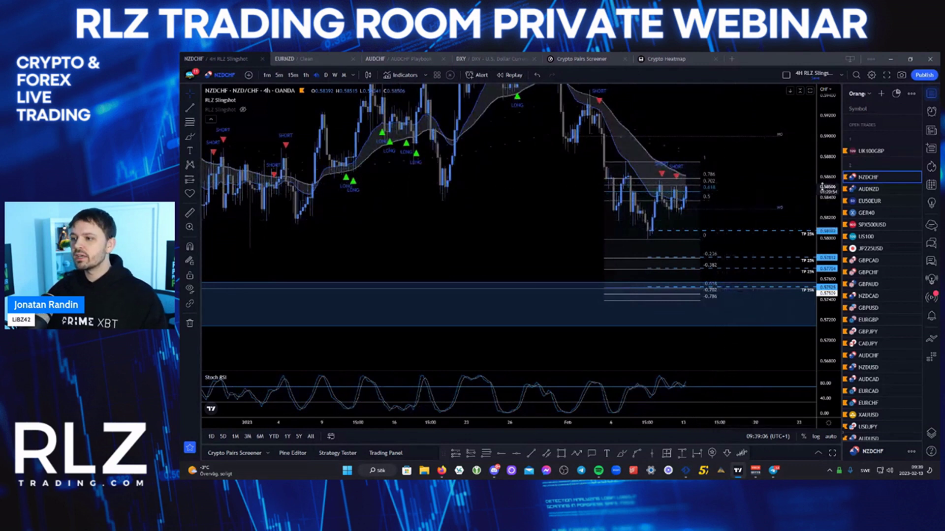
{"action": "scroll", "coordinate": [826, 197], "scroll_direction": "down", "scroll_amount": 1}
{"action": "scroll", "coordinate": [788, 193], "scroll_direction": "down", "scroll_amount": 1}
{"action": "left_click_drag", "start_coordinate": [749, 197], "coordinate": [719, 204]}
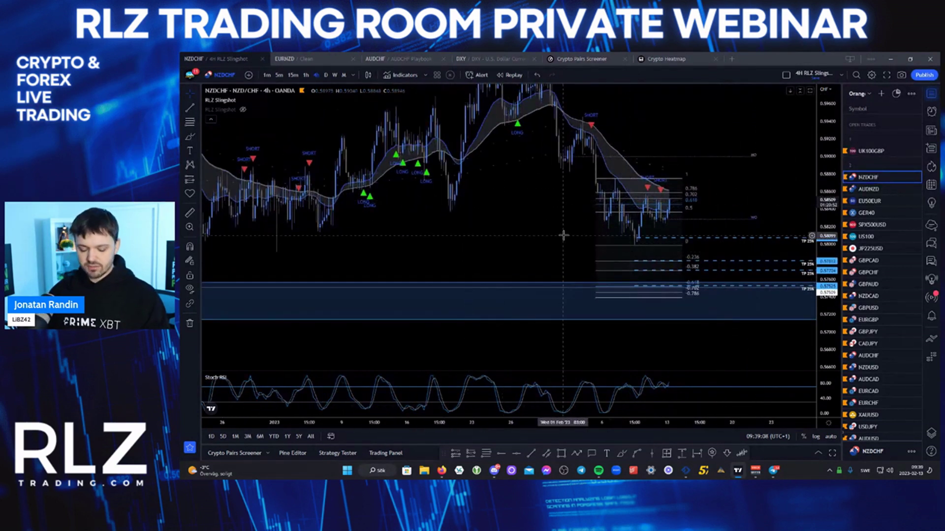
{"action": "key", "text": "ctrl+2"}
{"action": "left_click_drag", "start_coordinate": [636, 222], "coordinate": [682, 218]}
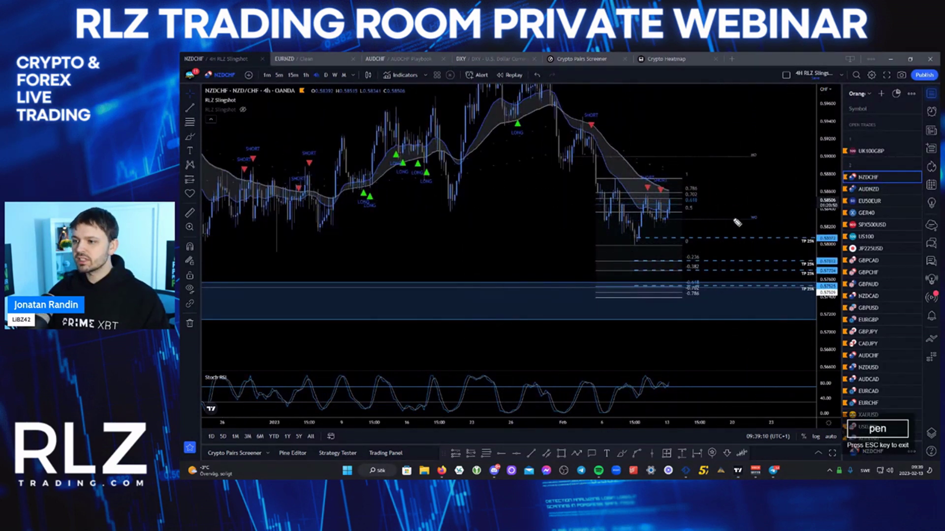
{"action": "key", "text": "Escape"}
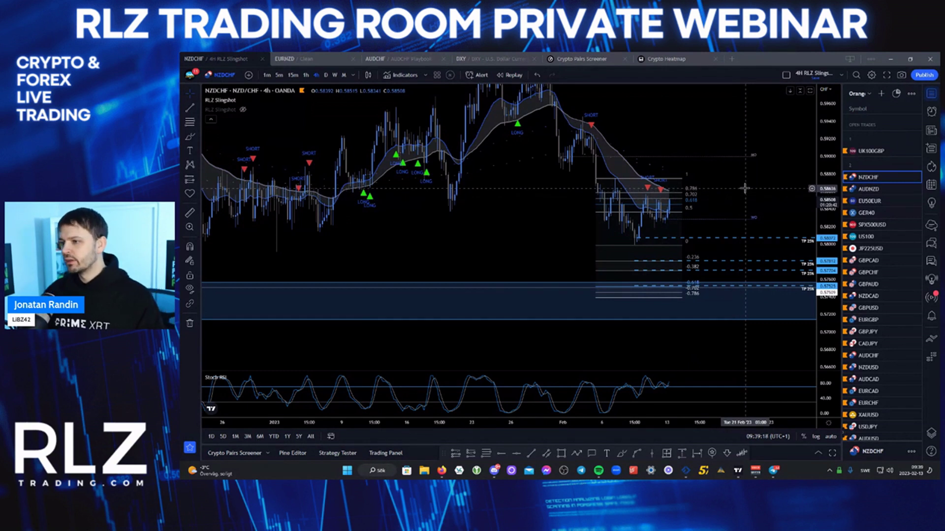
Review AUDNZD, sketch a possible upward move with the screen pen and place the pair below UK100GBP in the first watchlist section.
{"action": "left_click", "coordinate": [868, 189]}
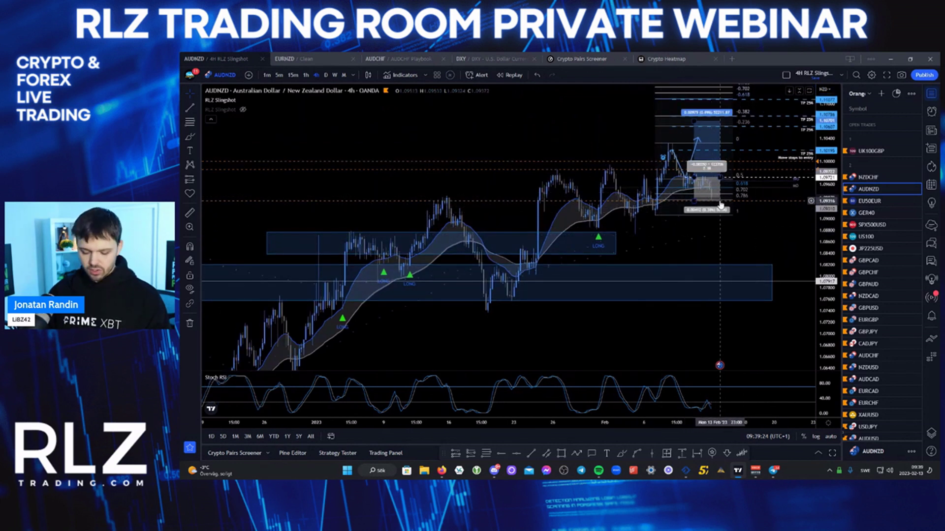
{"action": "key", "text": "ctrl+2"}
{"action": "left_click_drag", "start_coordinate": [711, 197], "coordinate": [748, 144]}
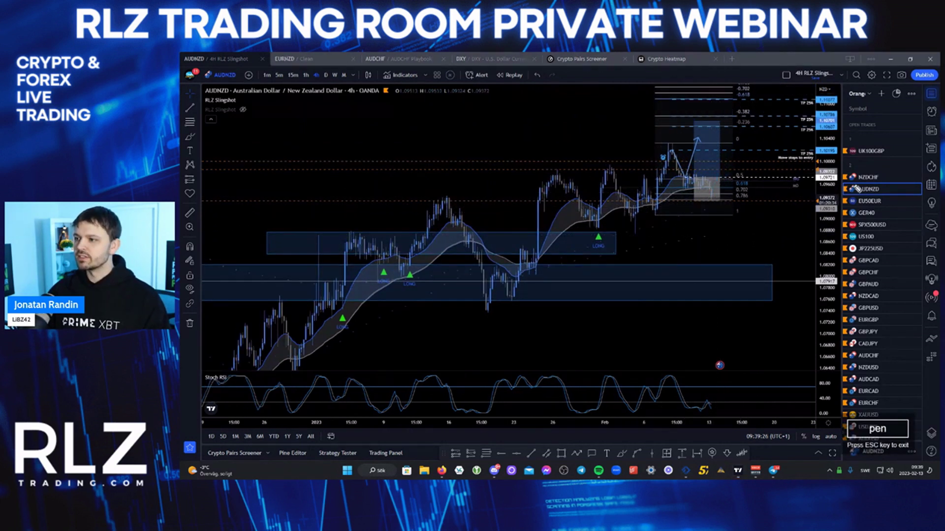
{"action": "key", "text": "Escape"}
{"action": "left_click_drag", "start_coordinate": [856, 189], "coordinate": [861, 162]}
Review EU50EUR and GER40 and move both below AUDNZD in the first watchlist section.
{"action": "left_click", "coordinate": [869, 201]}
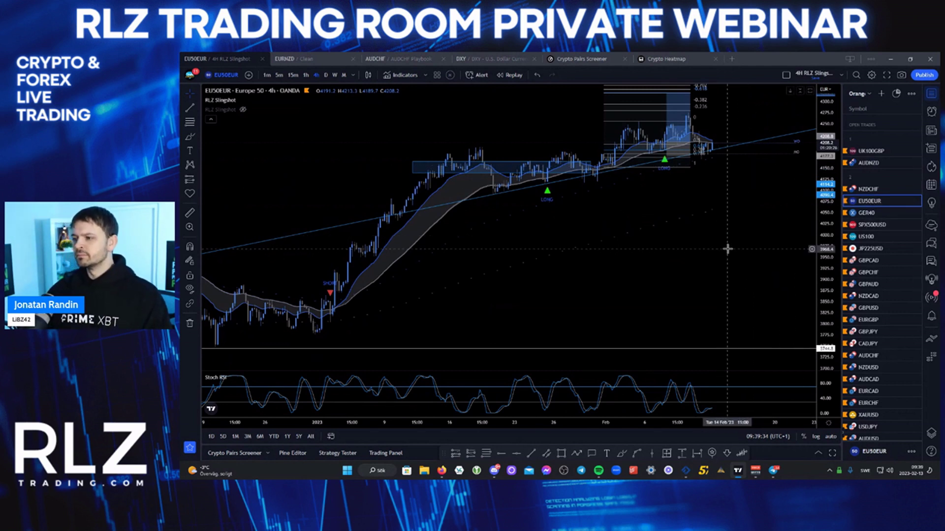
{"action": "mouse_move", "coordinate": [866, 202]}
{"action": "left_mouse_down"}
{"action": "mouse_move", "coordinate": [867, 173]}
{"action": "mouse_move", "coordinate": [868, 190]}
{"action": "left_mouse_up"}
{"action": "left_click", "coordinate": [863, 213]}
Review the SPX500USD, US100 and JP225USD 4-hour charts one after another.
{"action": "left_click", "coordinate": [869, 224]}
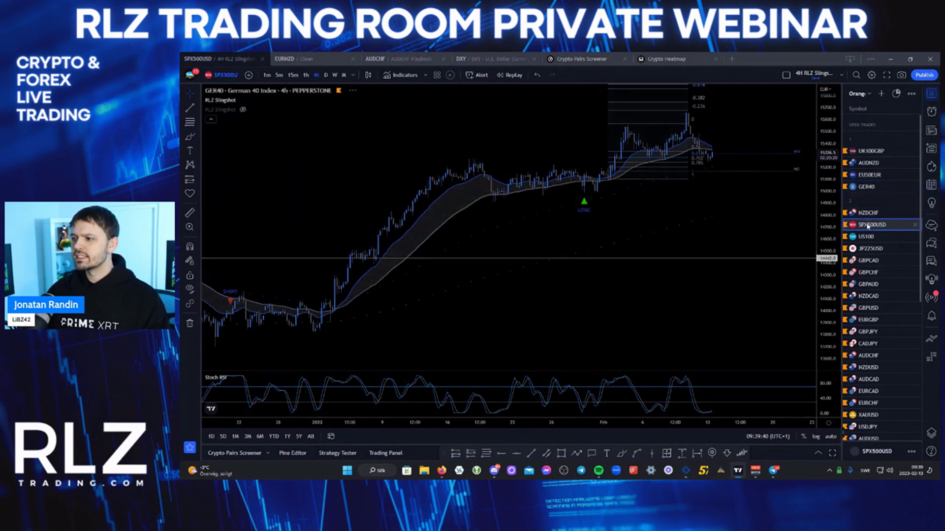
{"action": "left_click", "coordinate": [869, 236]}
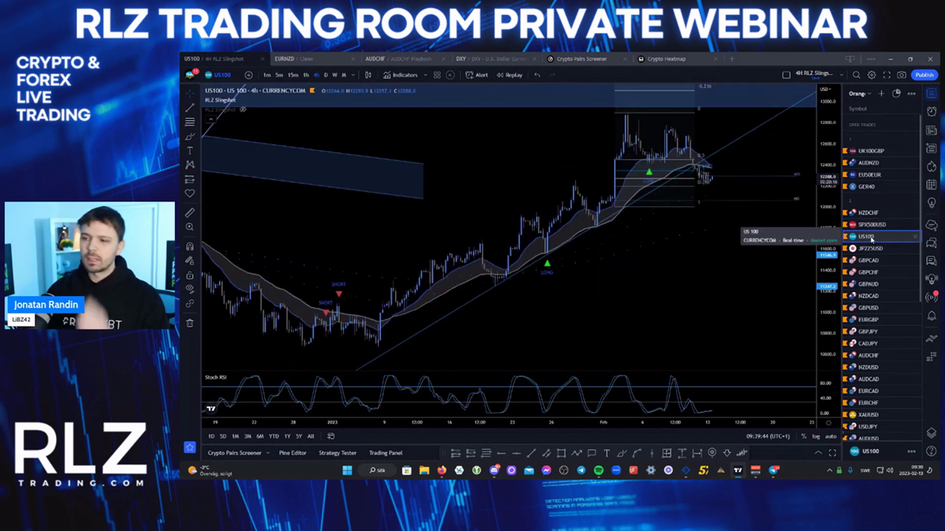
{"action": "left_click", "coordinate": [870, 249]}
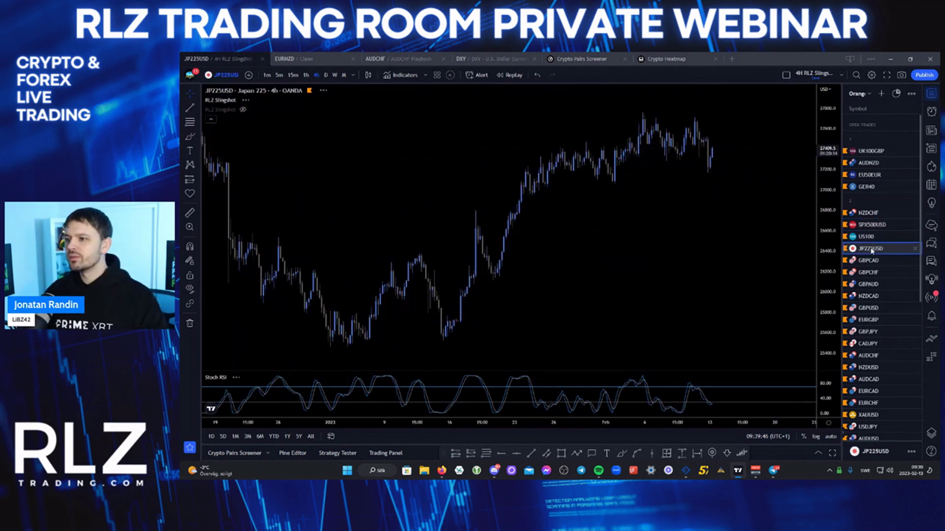
Sketch a pullback followed by a drop on the GBPCAD chart and move GBPCAD below GER40 in the first watchlist section.
{"action": "left_click", "coordinate": [870, 261]}
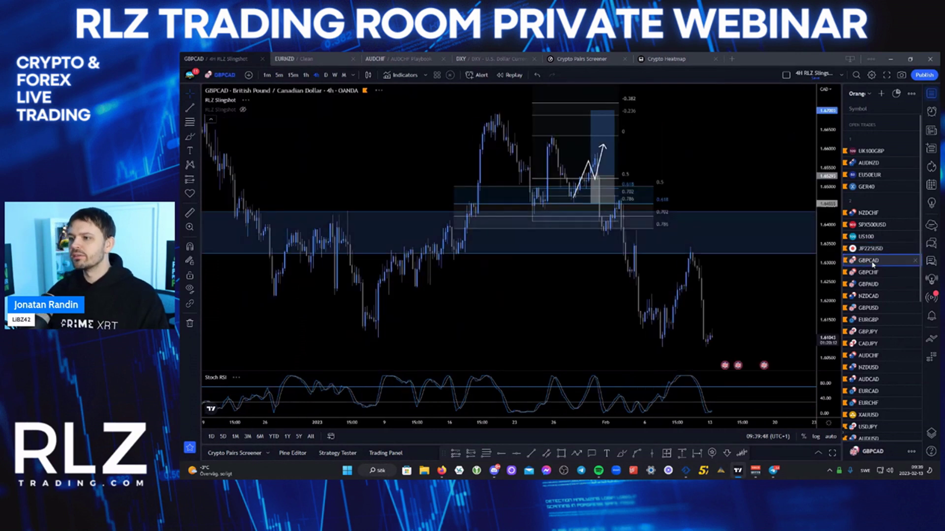
{"action": "left_click_drag", "start_coordinate": [739, 282], "coordinate": [731, 229]}
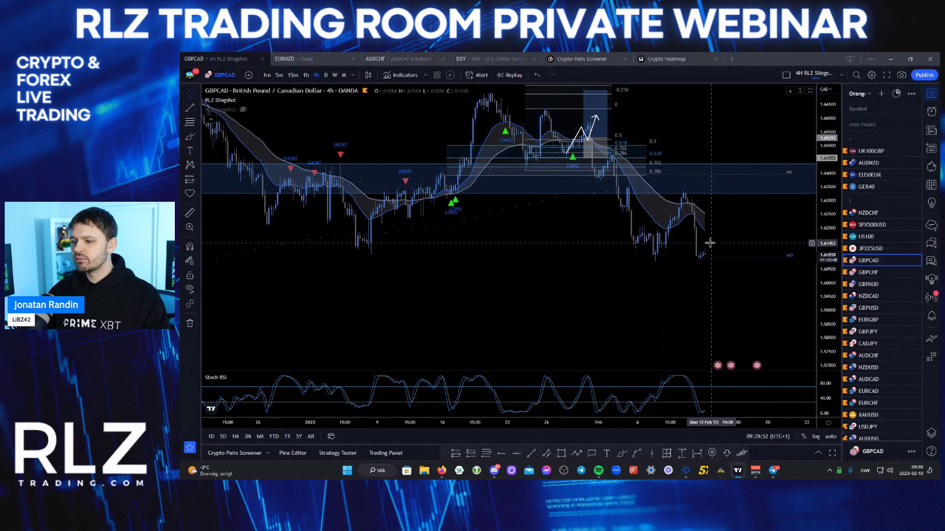
{"action": "key", "text": "ctrl+2"}
{"action": "left_click_drag", "start_coordinate": [702, 257], "coordinate": [711, 230]}
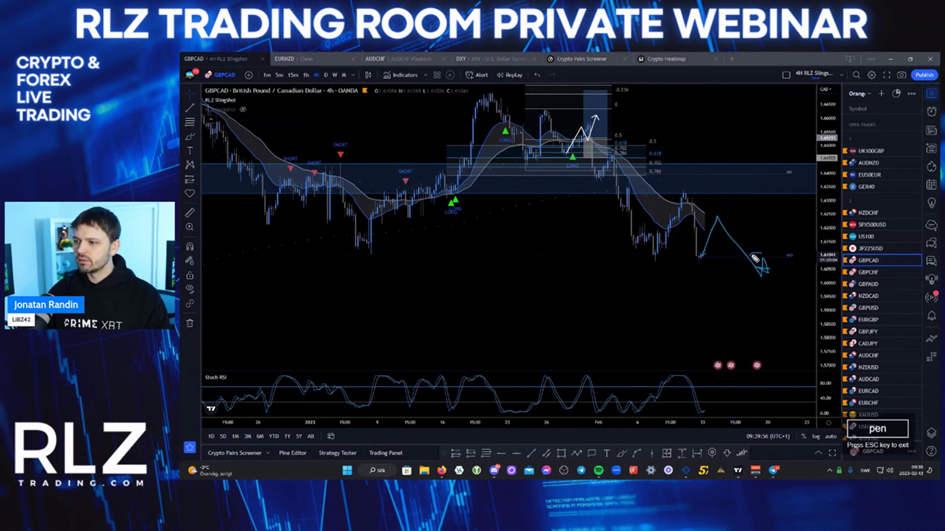
{"action": "key", "text": "Escape"}
{"action": "left_click_drag", "start_coordinate": [875, 261], "coordinate": [874, 200]}
Review GBPCHF, sketch a possible downward move with the screen pen and place the pair below GBPCAD in the first watchlist section.
{"action": "left_click", "coordinate": [875, 272]}
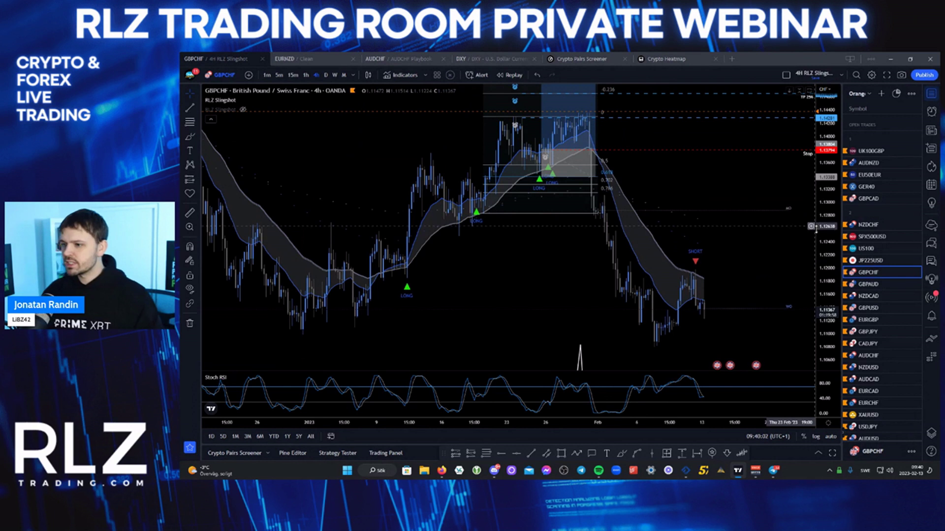
{"action": "left_click_drag", "start_coordinate": [818, 229], "coordinate": [818, 259]}
{"action": "left_click_drag", "start_coordinate": [778, 230], "coordinate": [767, 171]}
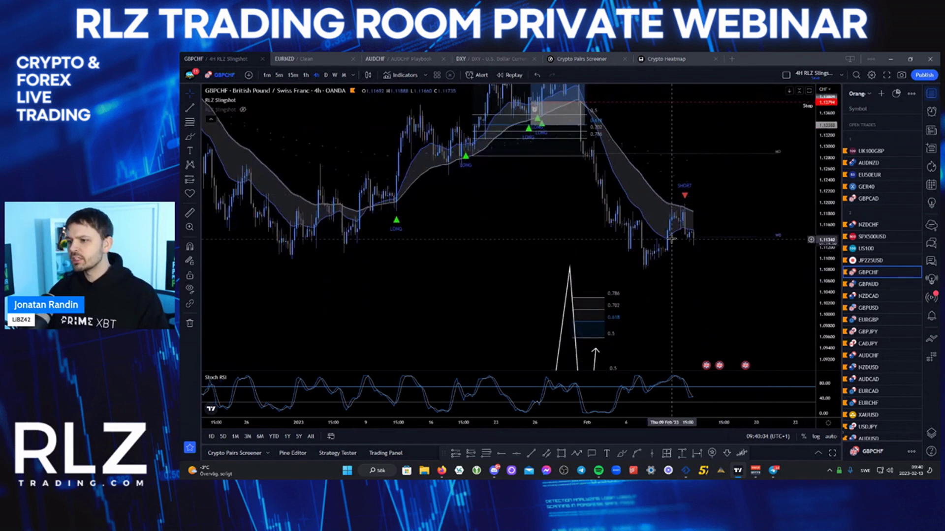
{"action": "key", "text": "ctrl+2"}
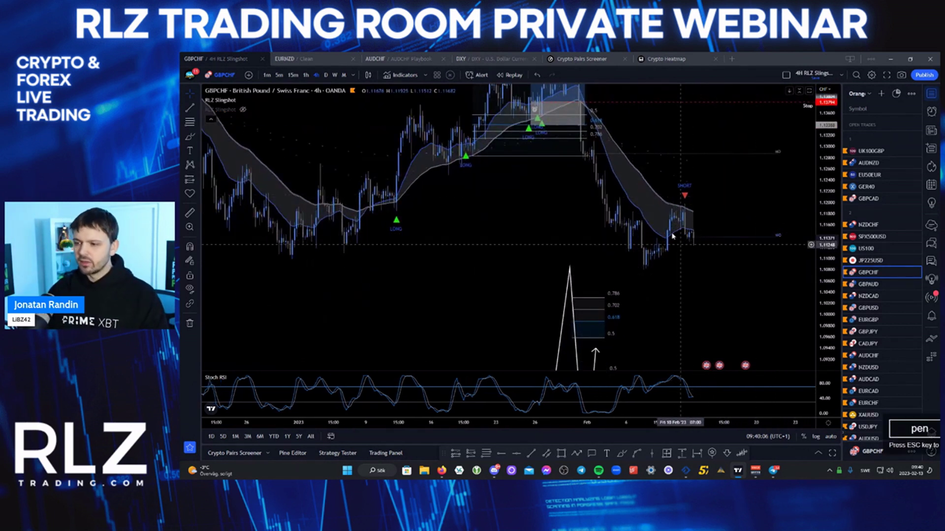
{"action": "left_click_drag", "start_coordinate": [677, 214], "coordinate": [721, 277]}
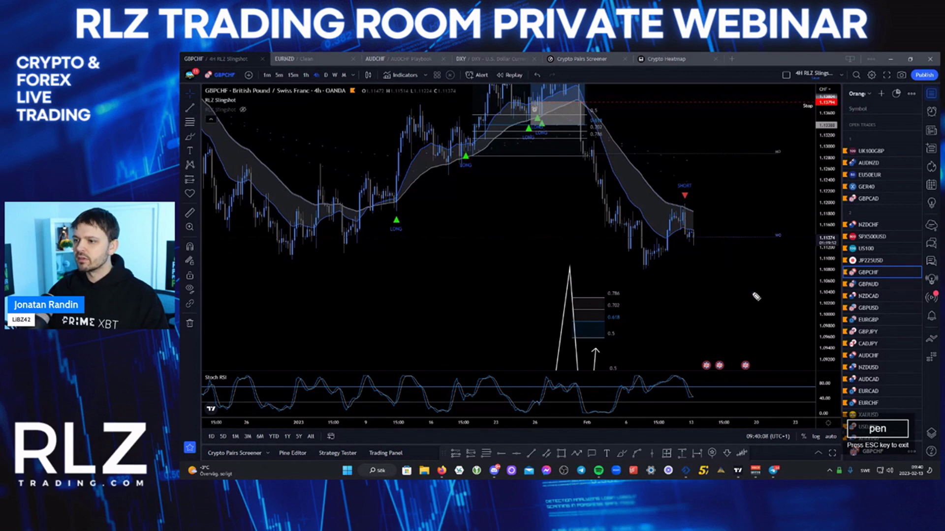
{"action": "key", "text": "Escape"}
{"action": "left_click_drag", "start_coordinate": [868, 272], "coordinate": [868, 210]}
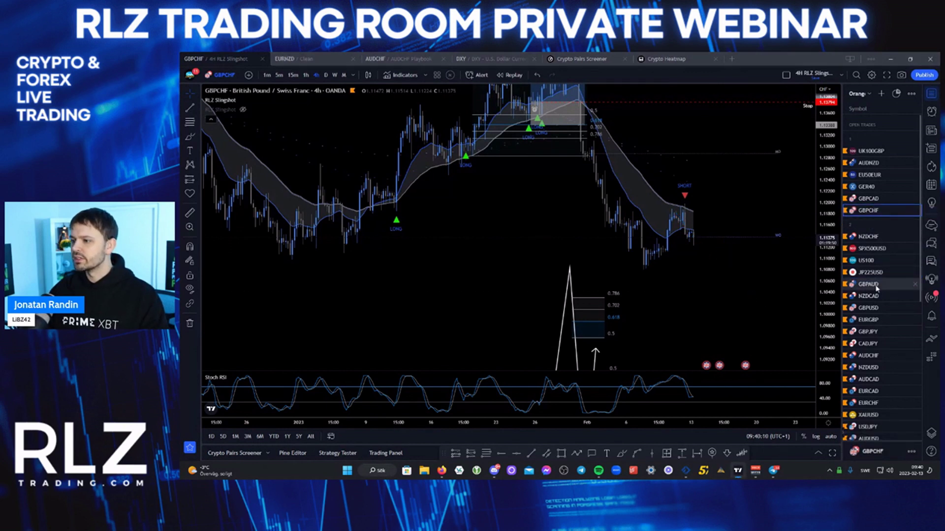
Review the GBPAUD 4-hour chart over a longer history, sketching a possible price path near the descending trendline.
{"action": "left_click", "coordinate": [874, 286]}
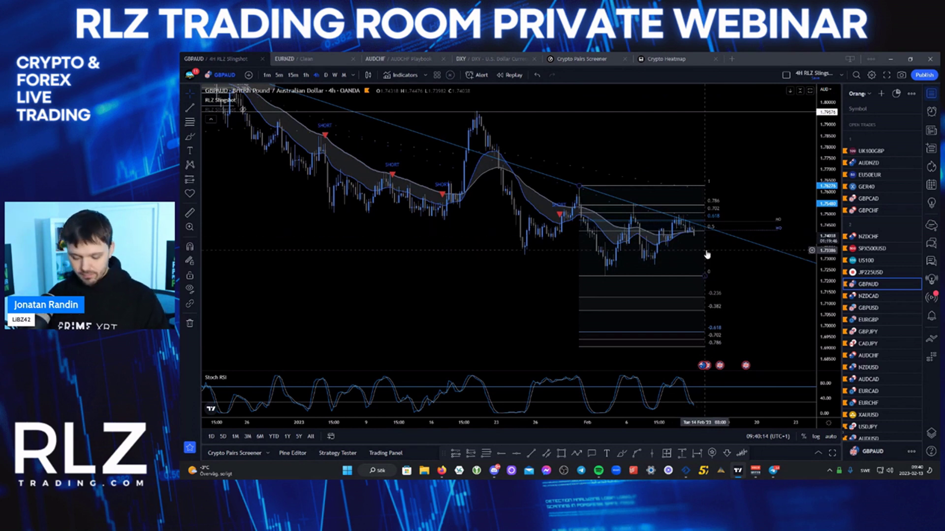
{"action": "key", "text": "ctrl+2"}
{"action": "mouse_move", "coordinate": [675, 215]}
{"action": "left_mouse_down"}
{"action": "mouse_move", "coordinate": [692, 228]}
{"action": "mouse_move", "coordinate": [722, 222]}
{"action": "left_mouse_up"}
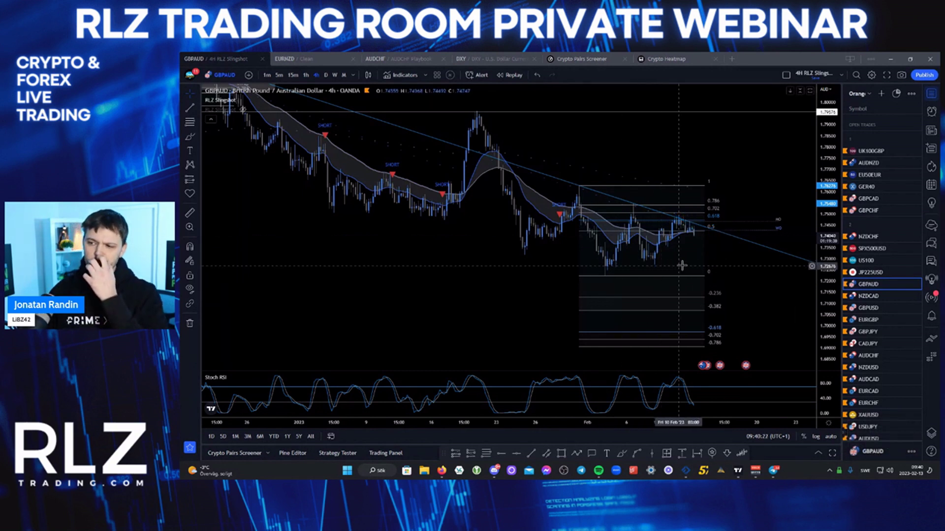
{"action": "scroll", "coordinate": [705, 248], "scroll_direction": "down", "scroll_amount": 2}
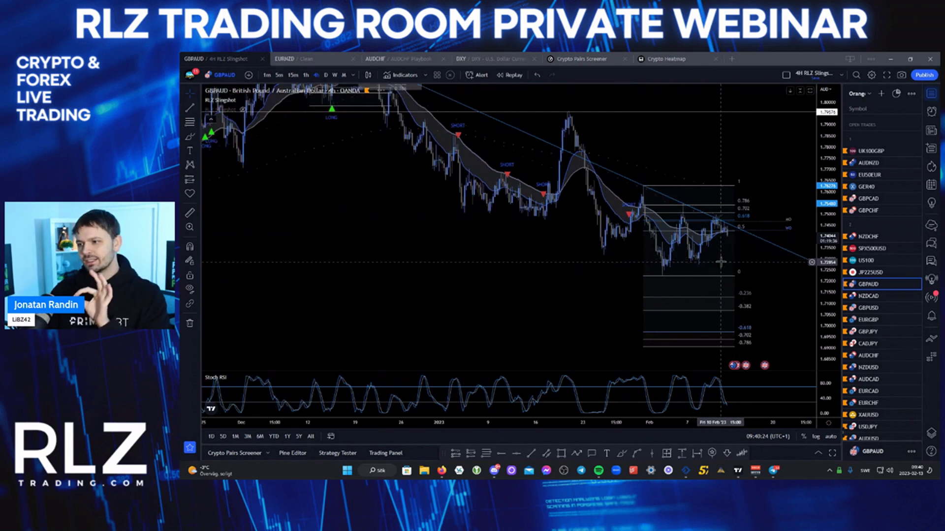
{"action": "mouse_move", "coordinate": [868, 284]}
{"action": "left_mouse_down"}
{"action": "mouse_move", "coordinate": [865, 224]}
{"action": "mouse_move", "coordinate": [875, 287]}
{"action": "left_mouse_up"}
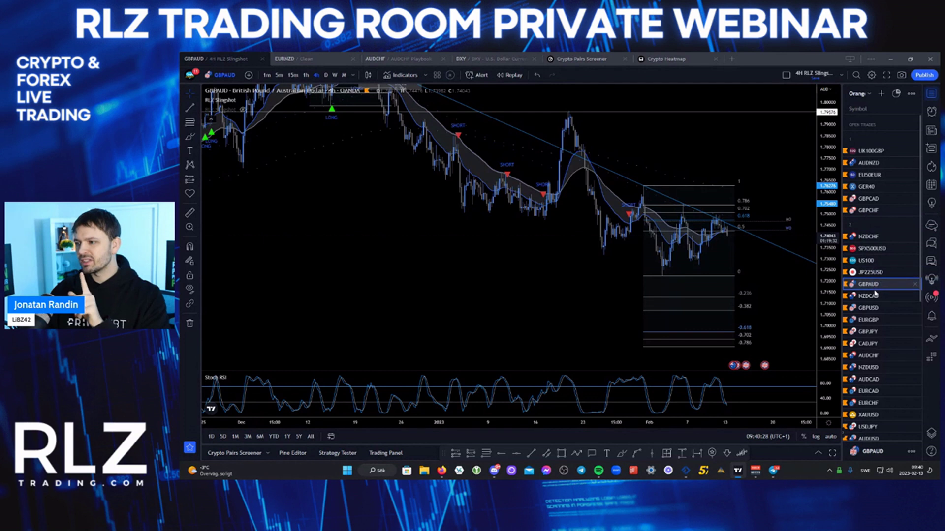
Review NZDCAD and GBPUSD and move them below GBPCHF in the first watchlist section.
{"action": "left_click", "coordinate": [868, 295]}
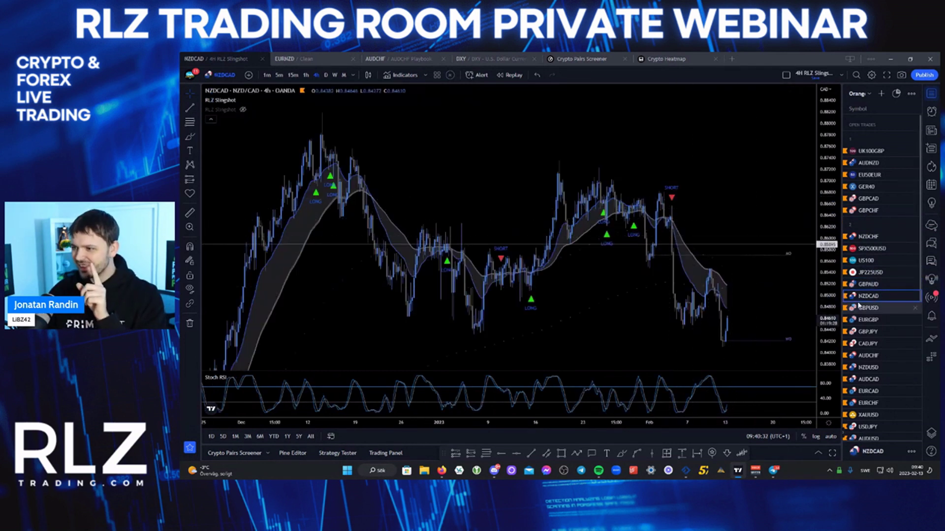
{"action": "left_click_drag", "start_coordinate": [850, 274], "coordinate": [873, 220]}
{"action": "left_click", "coordinate": [878, 309]}
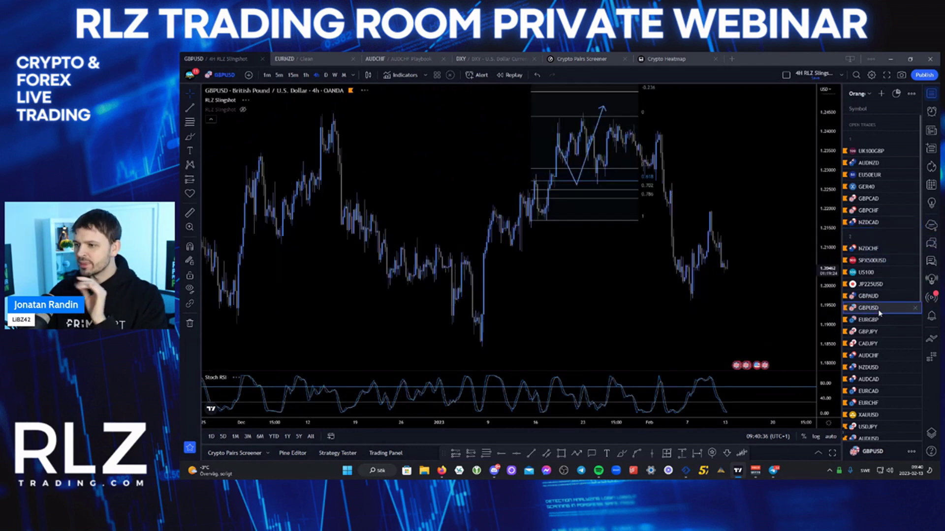
{"action": "scroll", "coordinate": [878, 313], "scroll_direction": "down", "scroll_amount": 2}
{"action": "scroll", "coordinate": [731, 239], "scroll_direction": "up", "scroll_amount": 1}
{"action": "scroll", "coordinate": [731, 239], "scroll_direction": "up", "scroll_amount": 2}
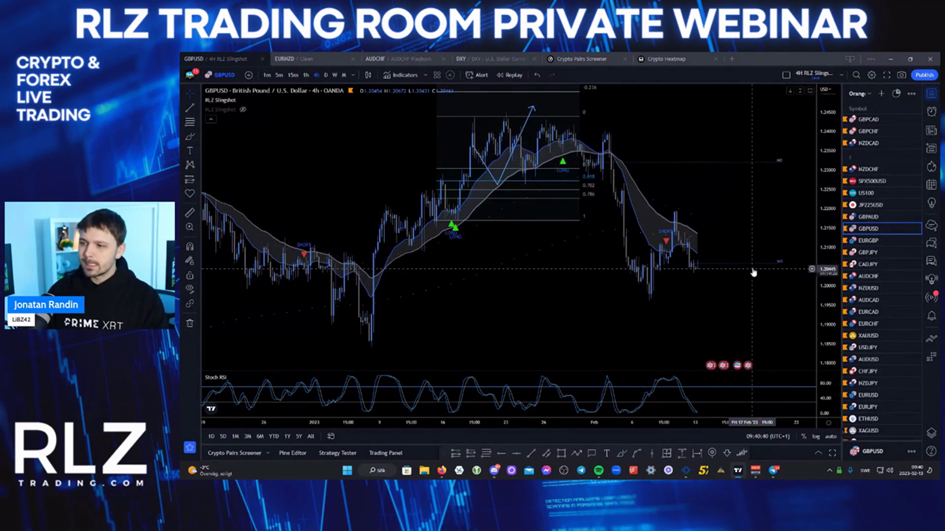
{"action": "left_click_drag", "start_coordinate": [875, 233], "coordinate": [875, 155]}
Review the EURGBP, GBPJPY and CADJPY 4-hour charts one after another.
{"action": "left_click", "coordinate": [871, 243]}
{"action": "left_click", "coordinate": [868, 251]}
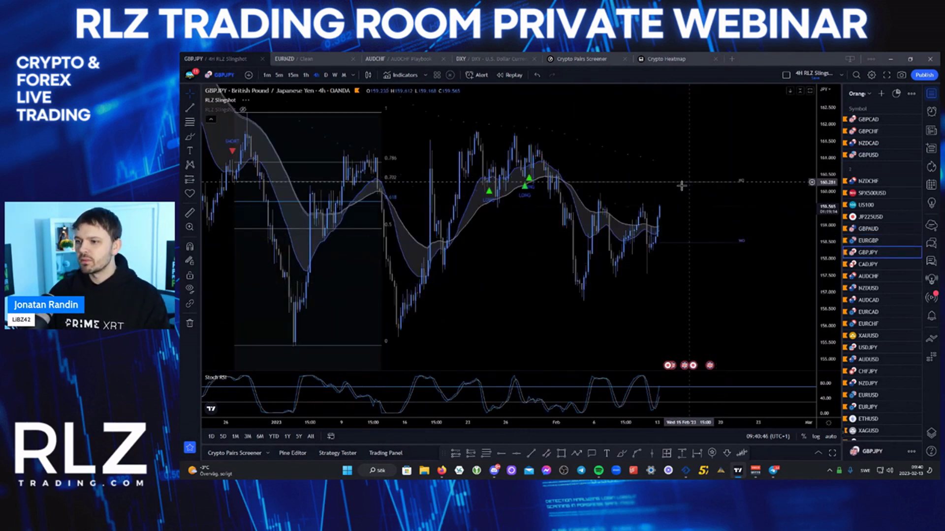
{"action": "key", "text": "Down"}
{"action": "scroll", "coordinate": [755, 282], "scroll_direction": "down", "scroll_amount": 3}
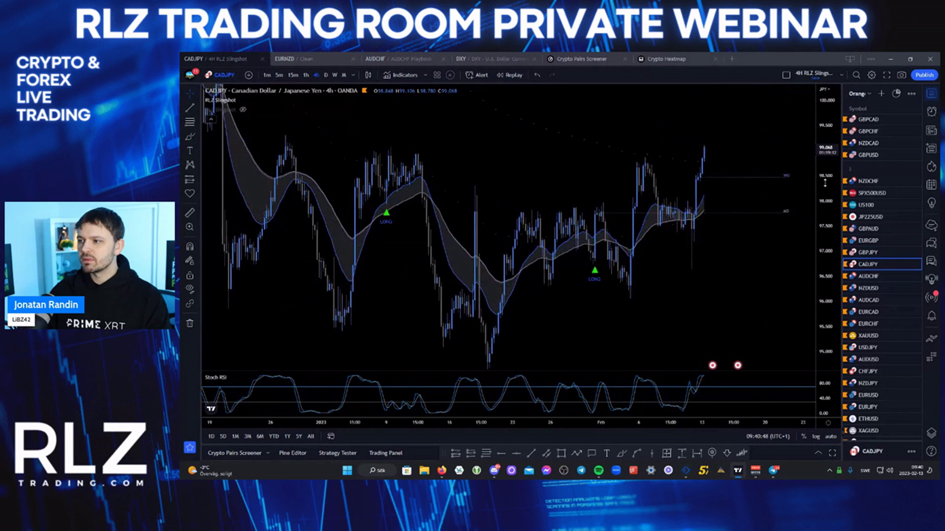
Move CADJPY and AUDCHF below GBPUSD in the first watchlist section, underlining AUDCHF's recent lows with the screen pen.
{"action": "left_click_drag", "start_coordinate": [737, 301], "coordinate": [695, 316]}
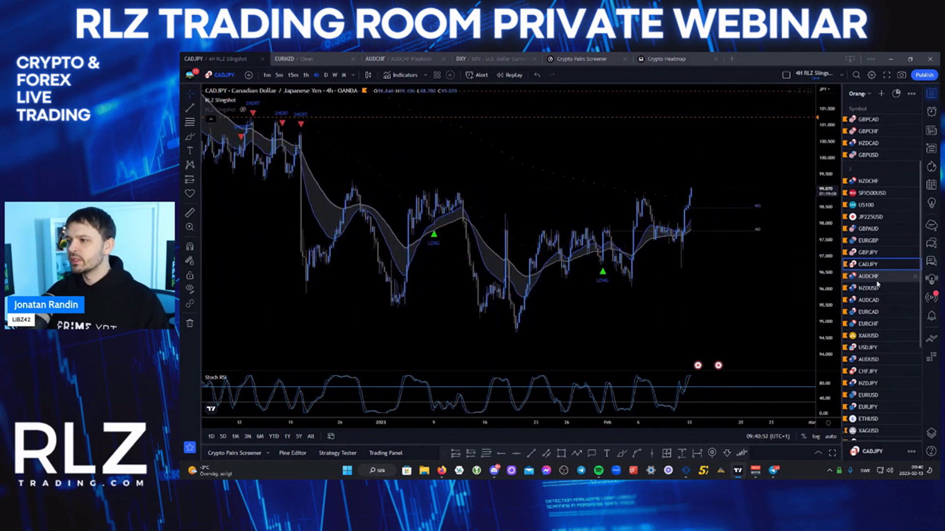
{"action": "left_click_drag", "start_coordinate": [871, 206], "coordinate": [868, 165]}
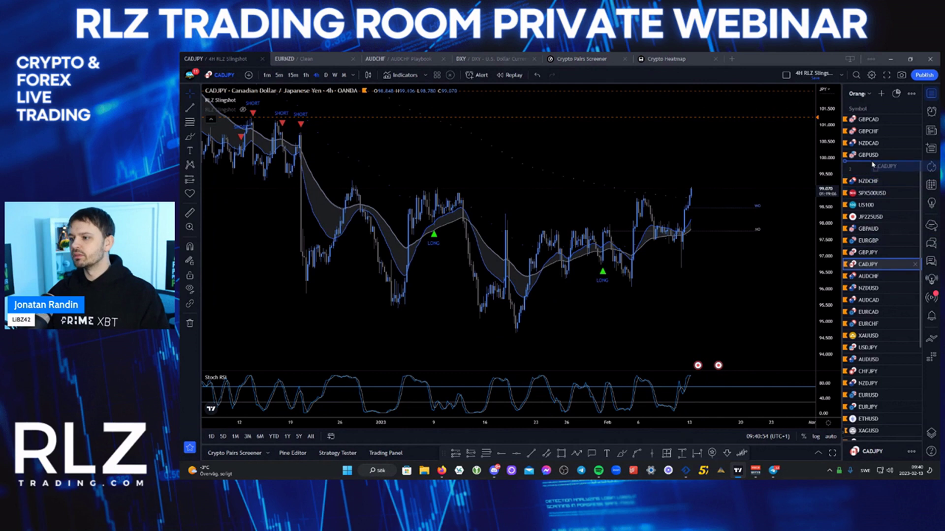
{"action": "left_click", "coordinate": [868, 276]}
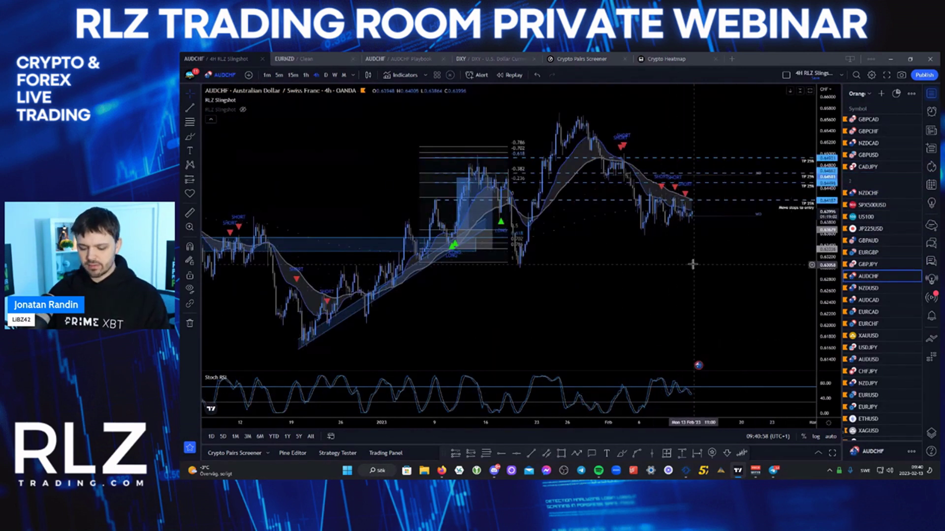
{"action": "key", "text": "ctrl+2"}
{"action": "left_click_drag", "start_coordinate": [645, 220], "coordinate": [702, 216]}
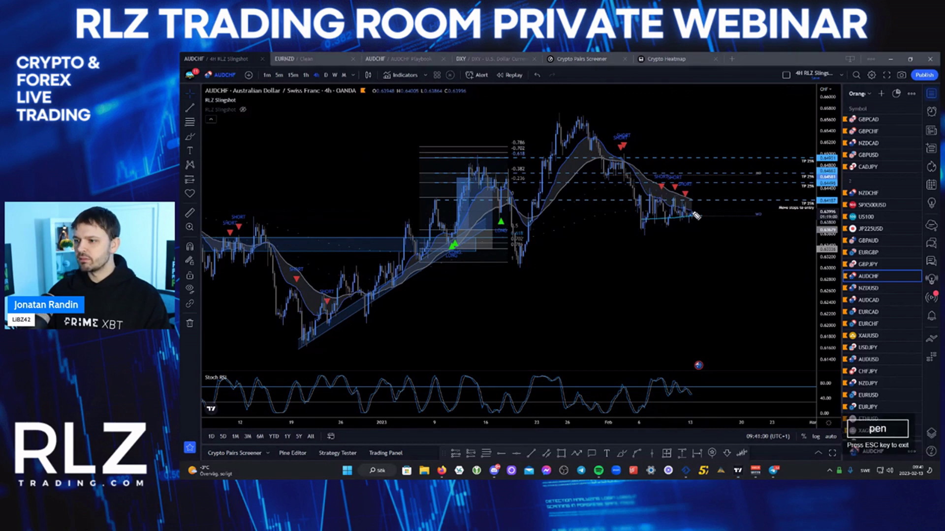
{"action": "key", "text": "Escape"}
{"action": "left_click_drag", "start_coordinate": [868, 277], "coordinate": [859, 180]}
Review the NZDUSD 4-hour chart, sketching the recent support and a possible break and retest with the screen pen.
{"action": "left_click", "coordinate": [868, 288]}
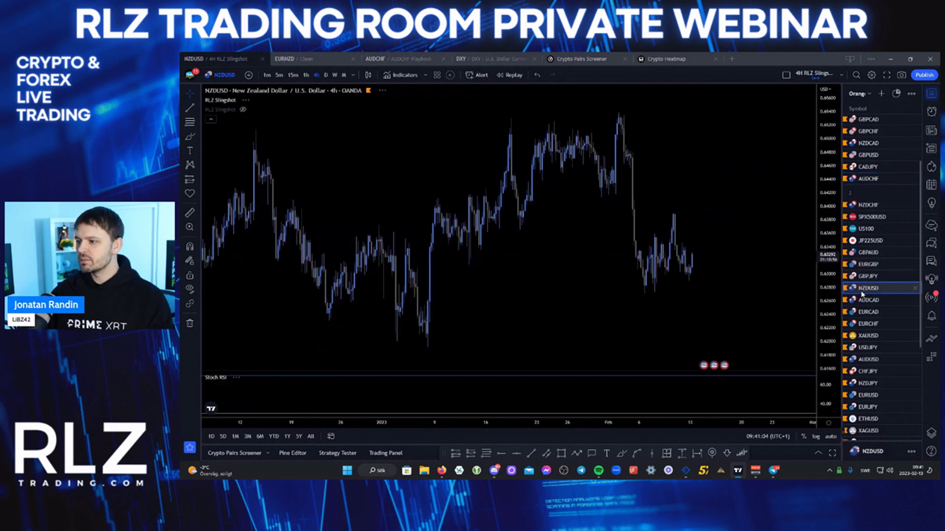
{"action": "left_click_drag", "start_coordinate": [694, 310], "coordinate": [708, 266]}
{"action": "scroll", "coordinate": [748, 231], "scroll_direction": "up", "scroll_amount": 3}
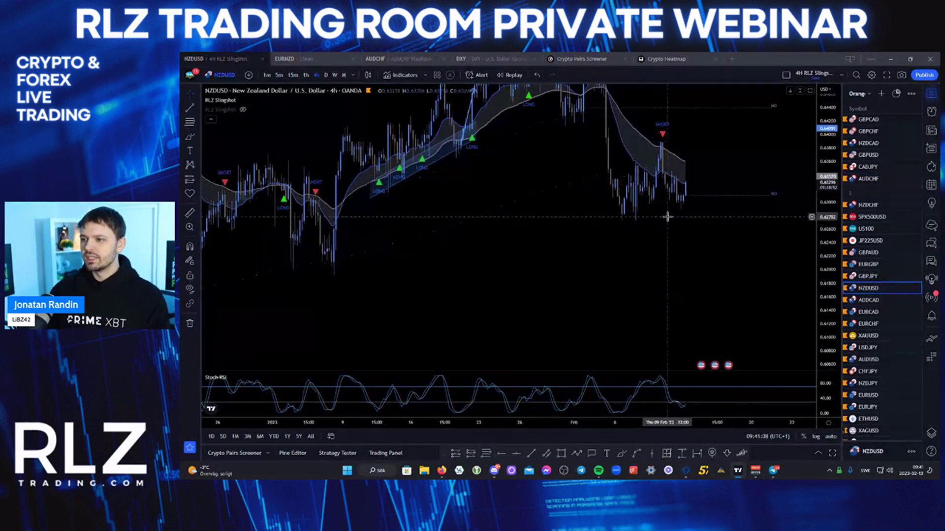
{"action": "key", "text": "ctrl+2"}
{"action": "left_click_drag", "start_coordinate": [606, 202], "coordinate": [657, 200]}
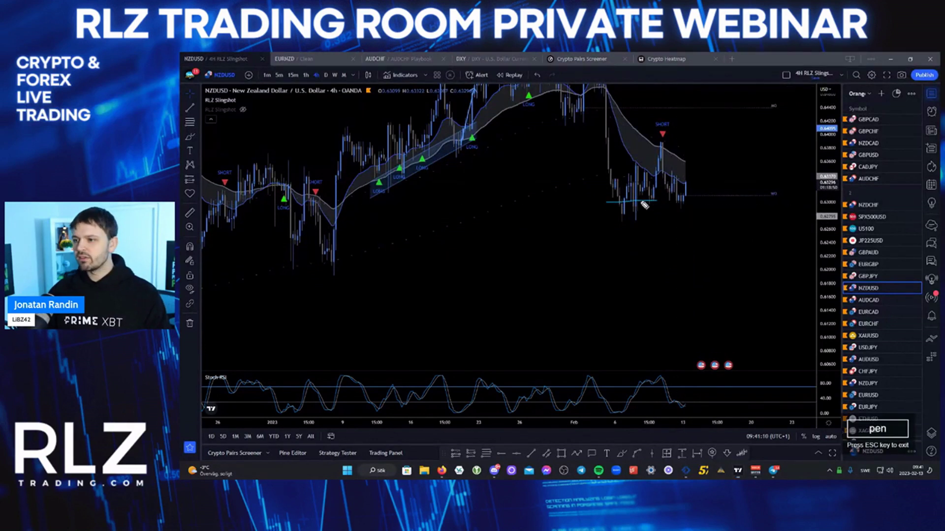
{"action": "left_click_drag", "start_coordinate": [733, 196], "coordinate": [727, 207]}
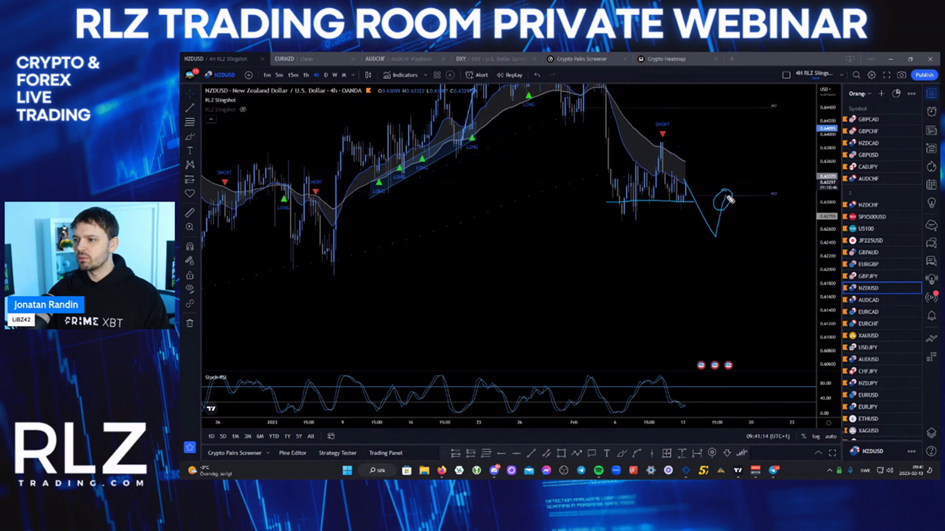
{"action": "key", "text": "Escape"}
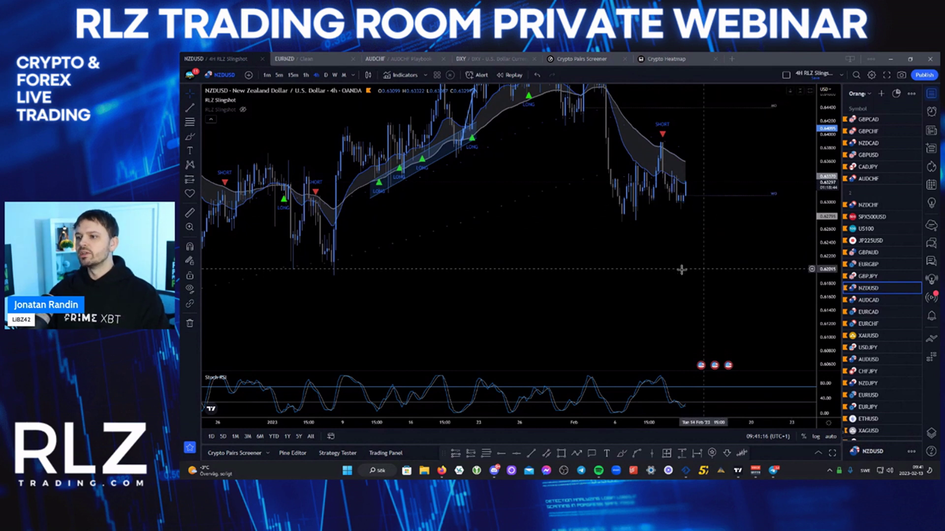
Add a price alert on NZDUSD near its February lows.
{"action": "scroll", "coordinate": [681, 269], "scroll_direction": "down", "scroll_amount": 1}
{"action": "left_click_drag", "start_coordinate": [628, 268], "coordinate": [626, 308]}
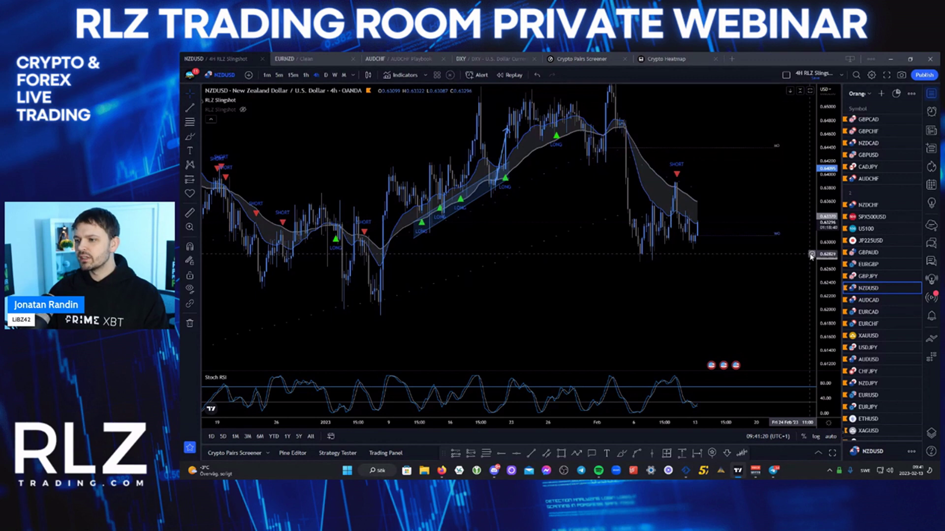
{"action": "left_click", "coordinate": [811, 256]}
{"action": "left_click", "coordinate": [799, 246]}
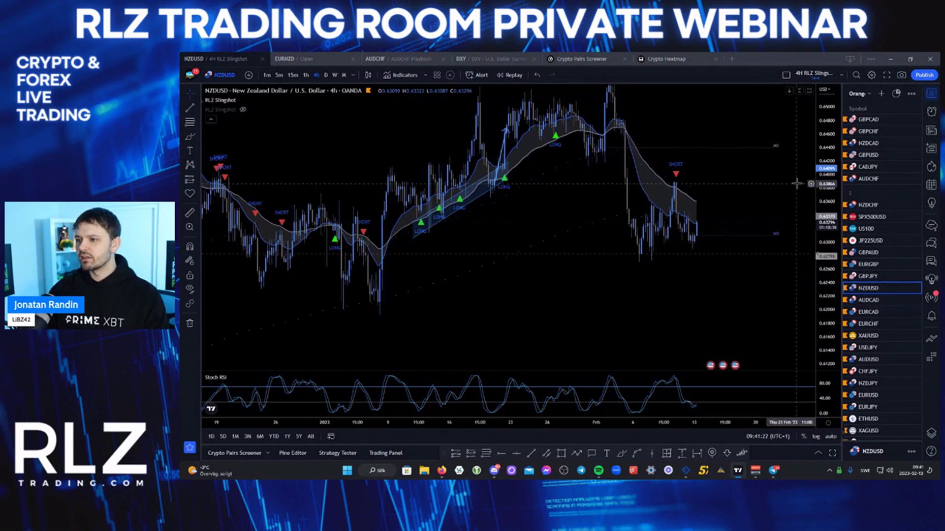
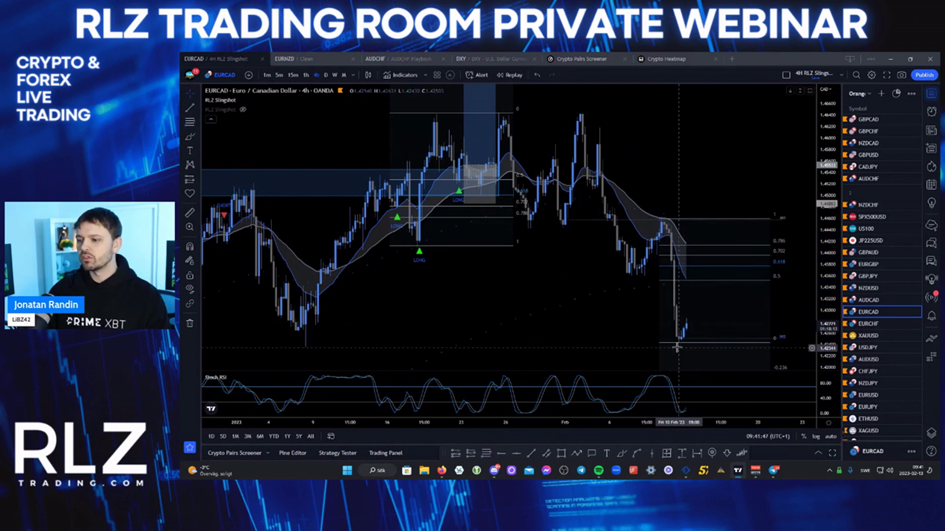
Draw a path on EURCAD from the latest low up to the 0.618 retracement and back down, and place the pair below AUDCHF.
{"action": "left_click", "coordinate": [576, 453]}
{"action": "left_click", "coordinate": [681, 343]}
{"action": "left_click", "coordinate": [710, 265]}
{"action": "double_click", "coordinate": [762, 346]}
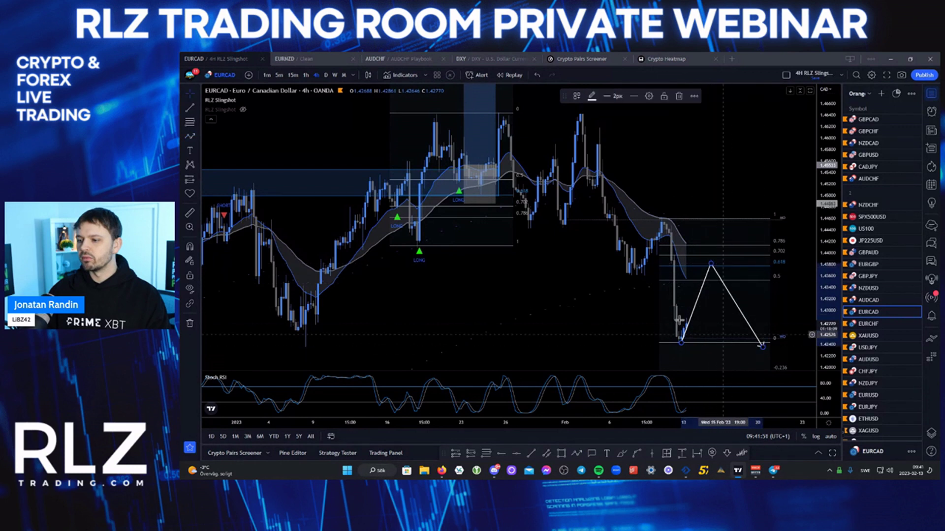
{"action": "left_click_drag", "start_coordinate": [871, 313], "coordinate": [861, 191]}
Review the EURCHF 4-hour chart and sketch a possible stepwise downward move with the screen pen.
{"action": "left_click", "coordinate": [868, 324]}
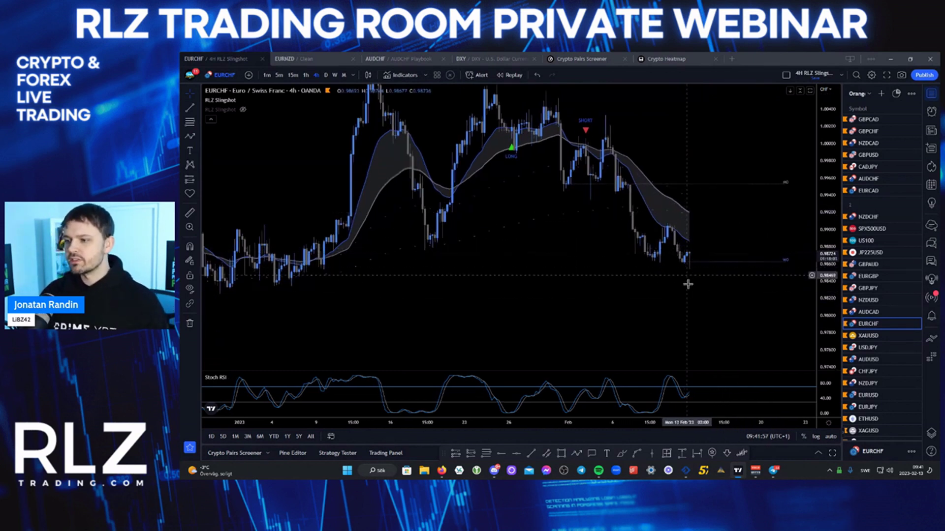
{"action": "key", "text": "ctrl+2"}
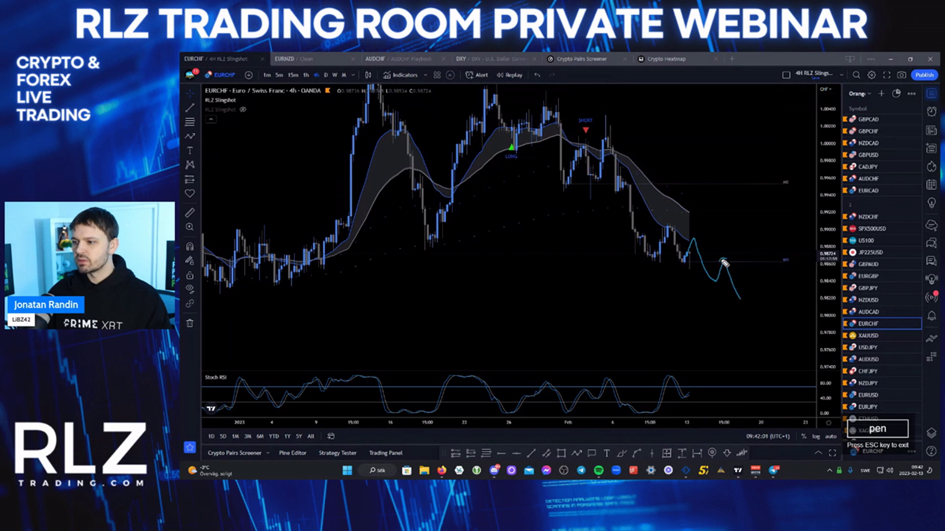
{"action": "key", "text": "Escape"}
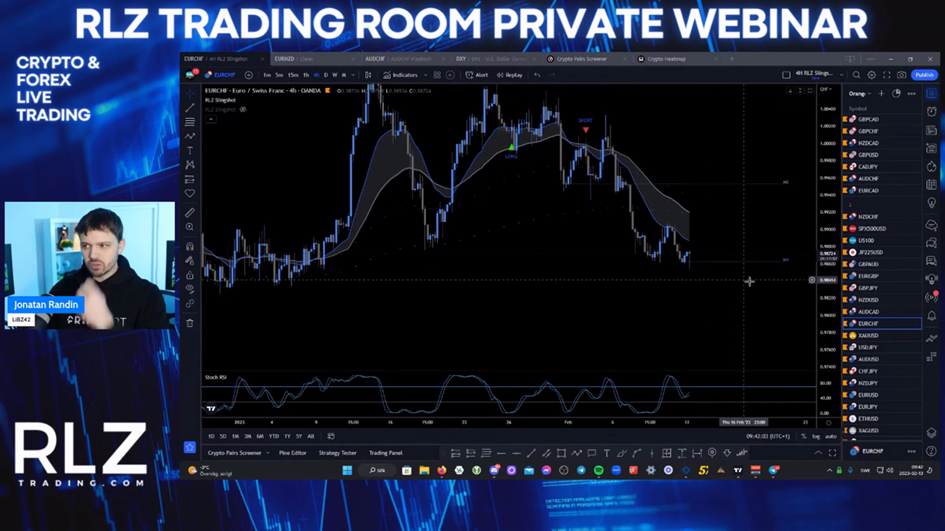
Add price alerts on EURCHF at 0.98460 and at a higher level near the moving-average band.
{"action": "left_click", "coordinate": [811, 277]}
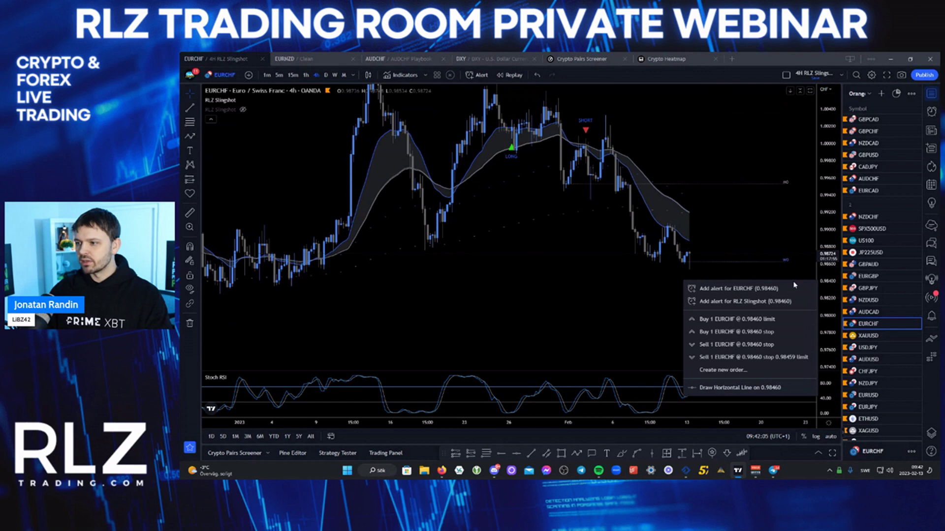
{"action": "left_click", "coordinate": [789, 288]}
{"action": "left_click", "coordinate": [809, 220]}
{"action": "left_click", "coordinate": [780, 230]}
Review the XAUUSD and USDJPY 4-hour charts one after another.
{"action": "key", "text": "Down"}
{"action": "scroll", "coordinate": [710, 306], "scroll_direction": "down", "scroll_amount": 1}
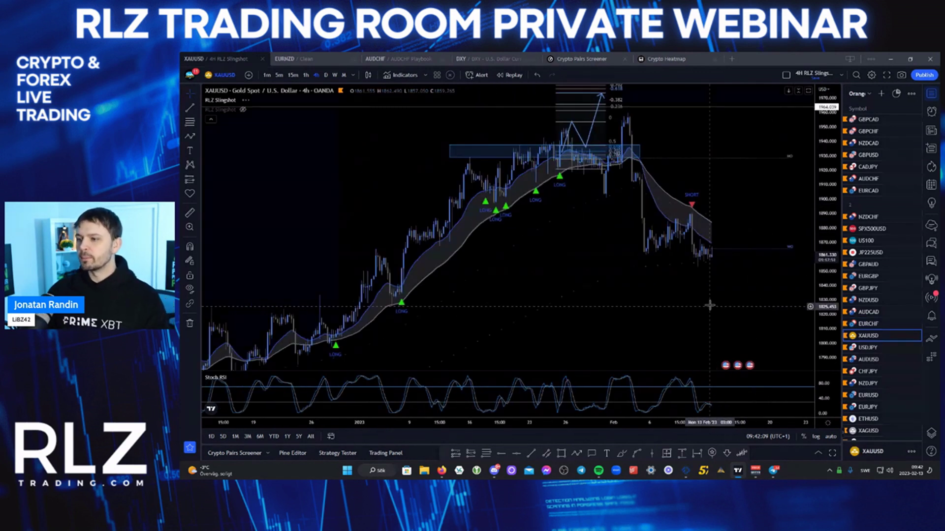
{"action": "key", "text": "Down"}
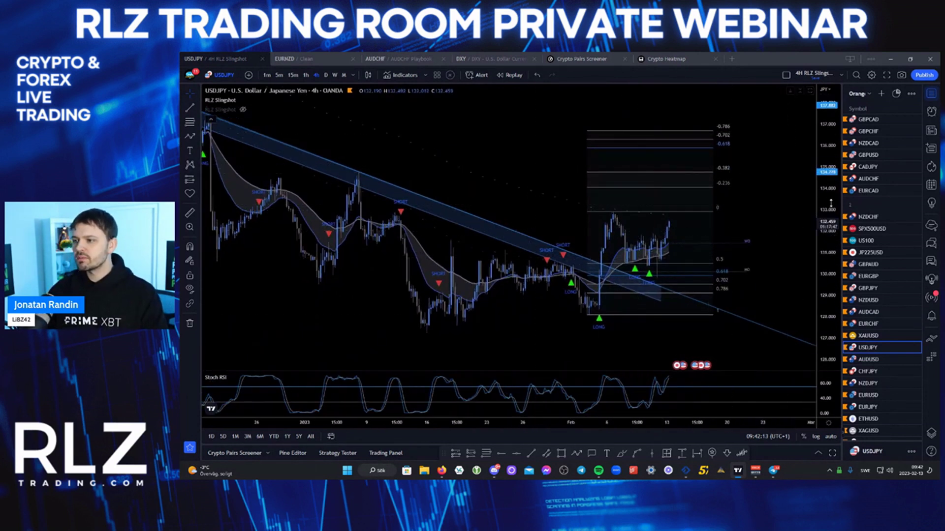
{"action": "scroll", "coordinate": [583, 166], "scroll_direction": "down", "scroll_amount": 2}
{"action": "mouse_move", "coordinate": [583, 166]}
{"action": "left_mouse_down"}
{"action": "mouse_move", "coordinate": [561, 154]}
{"action": "mouse_move", "coordinate": [576, 180]}
{"action": "left_mouse_up"}
Examine USDJPY on the daily timeframe, marking the descending trendline and the recent breakout with the screen pen, and clear the sketch.
{"action": "left_click", "coordinate": [326, 75]}
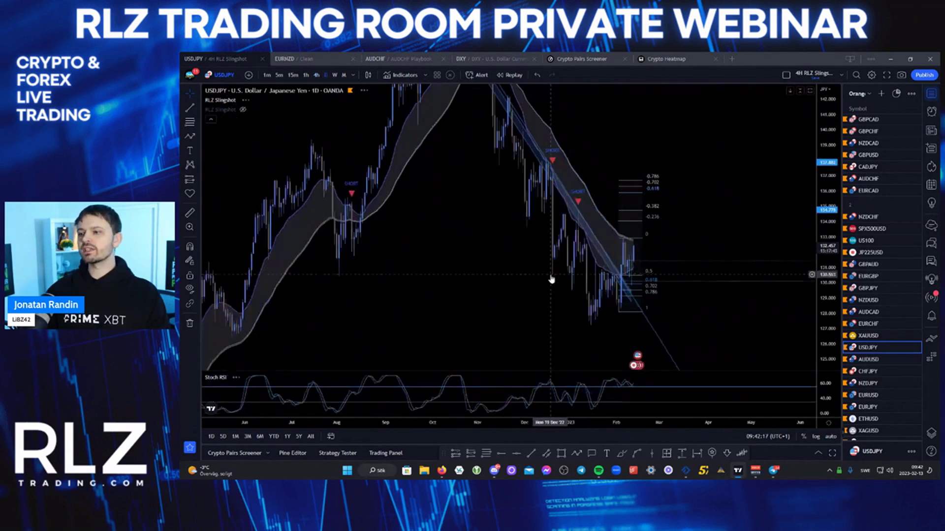
{"action": "left_click_drag", "start_coordinate": [826, 201], "coordinate": [827, 315]}
{"action": "left_click_drag", "start_coordinate": [640, 208], "coordinate": [684, 222]}
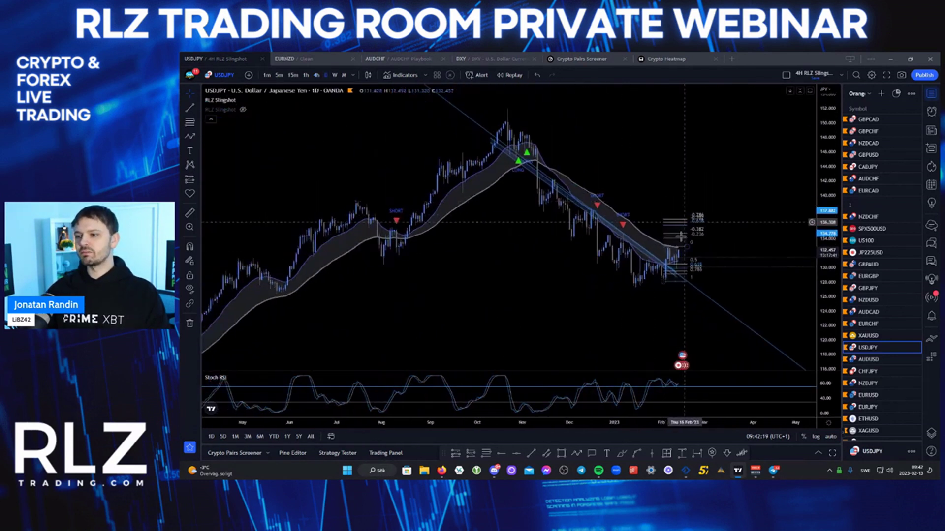
{"action": "scroll", "coordinate": [685, 222], "scroll_direction": "up", "scroll_amount": 4}
{"action": "key", "text": "ctrl+2"}
{"action": "mouse_move", "coordinate": [461, 208]}
{"action": "left_mouse_down"}
{"action": "mouse_move", "coordinate": [609, 277]}
{"action": "mouse_move", "coordinate": [592, 284]}
{"action": "mouse_move", "coordinate": [594, 277]}
{"action": "left_mouse_up"}
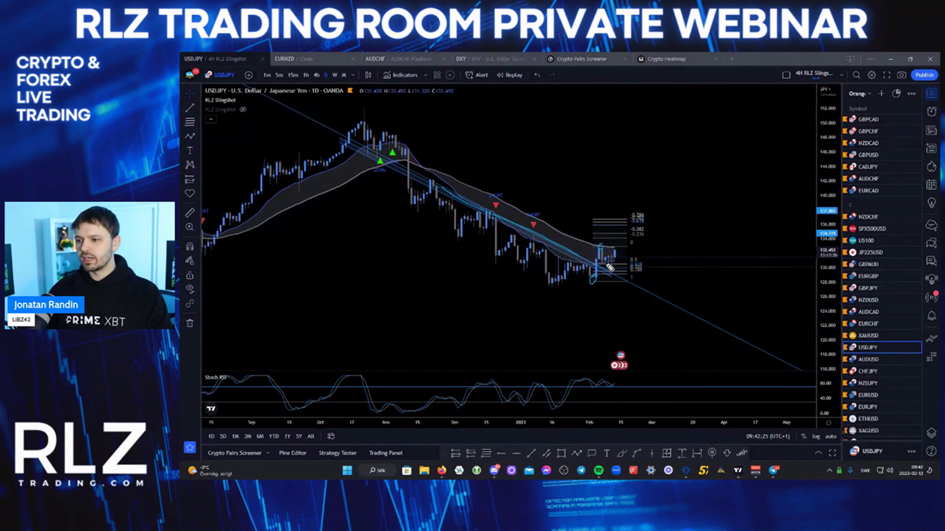
{"action": "key", "text": "e"}
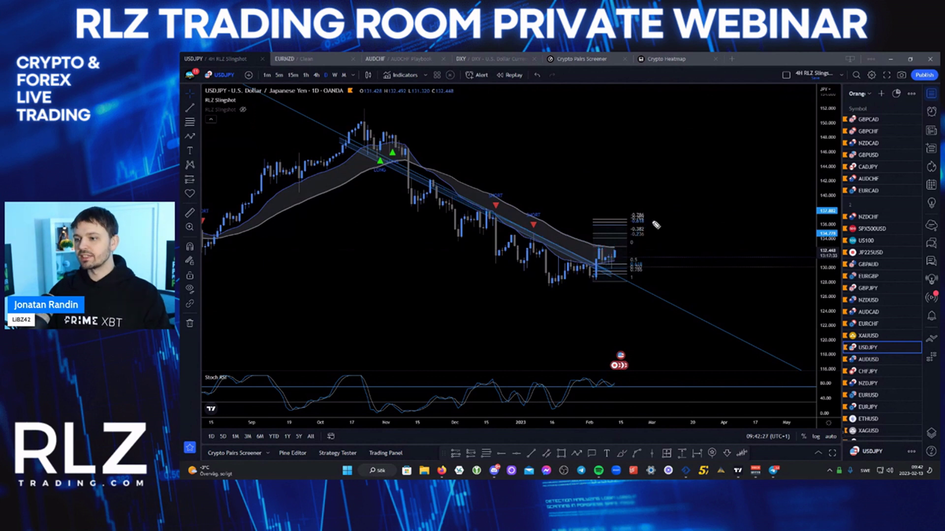
On the USDJPY 4-hour chart, add a price alert just above the recent swing high and place the pair first in the second watchlist section.
{"action": "left_click", "coordinate": [316, 76]}
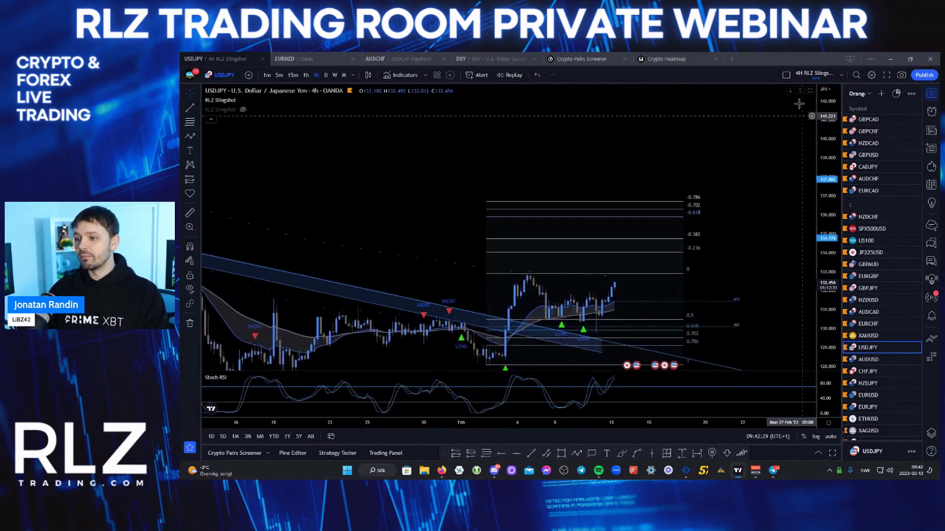
{"action": "scroll", "coordinate": [722, 265], "scroll_direction": "down", "scroll_amount": 4}
{"action": "left_click_drag", "start_coordinate": [514, 120], "coordinate": [515, 126]}
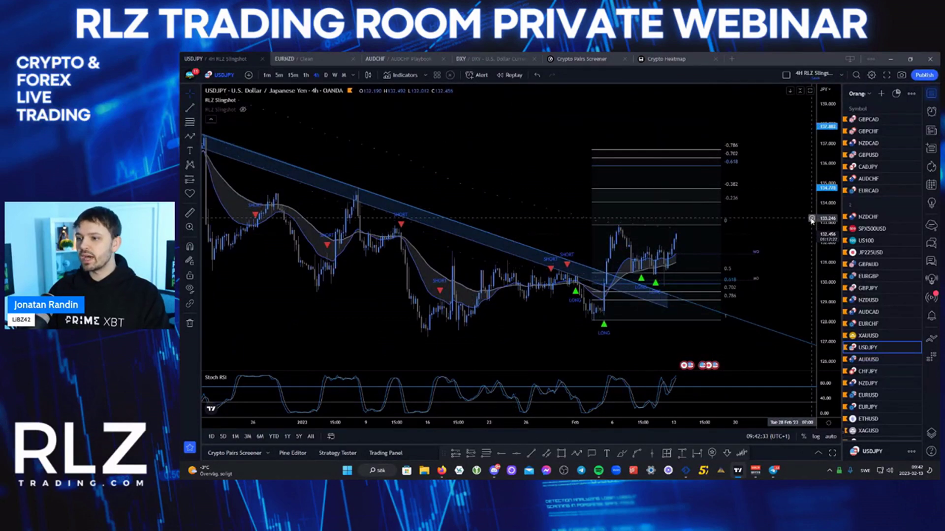
{"action": "left_click", "coordinate": [811, 218]}
{"action": "left_click", "coordinate": [780, 234]}
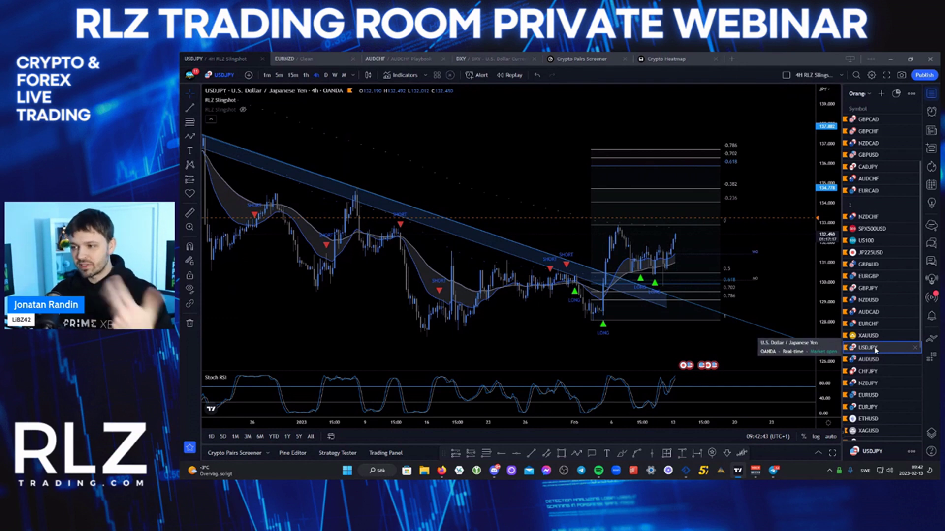
{"action": "left_click_drag", "start_coordinate": [875, 349], "coordinate": [867, 217]}
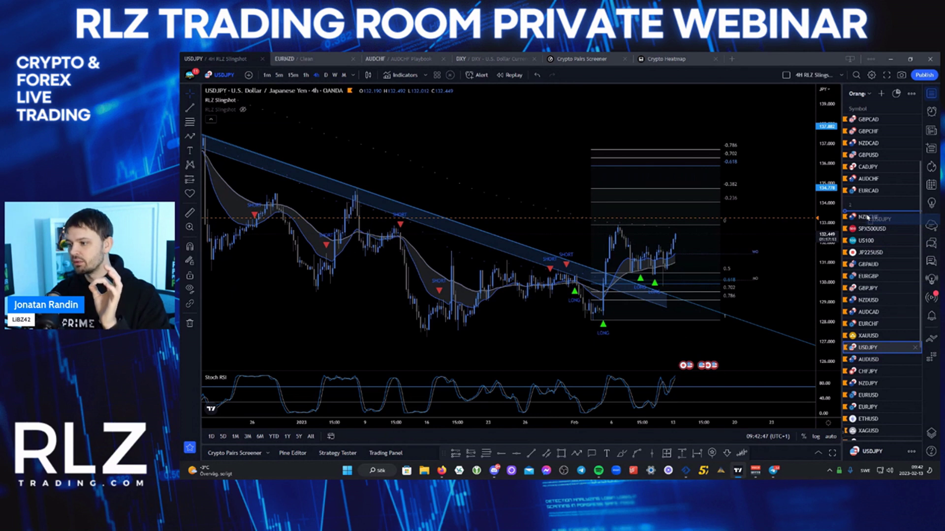
{"action": "left_click_drag", "start_coordinate": [867, 217], "coordinate": [868, 217]}
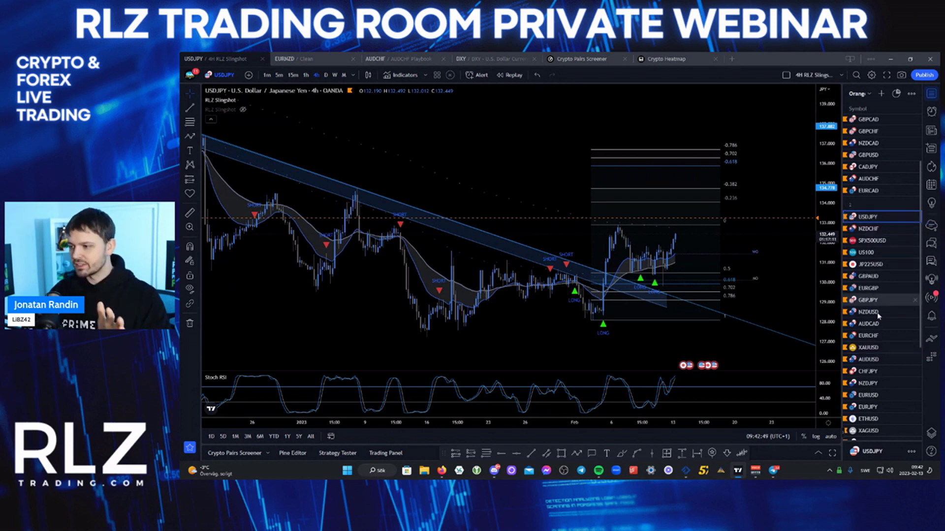
Review the AUDUSD 4-hour chart, checking the price level around its February low.
{"action": "left_click", "coordinate": [868, 361]}
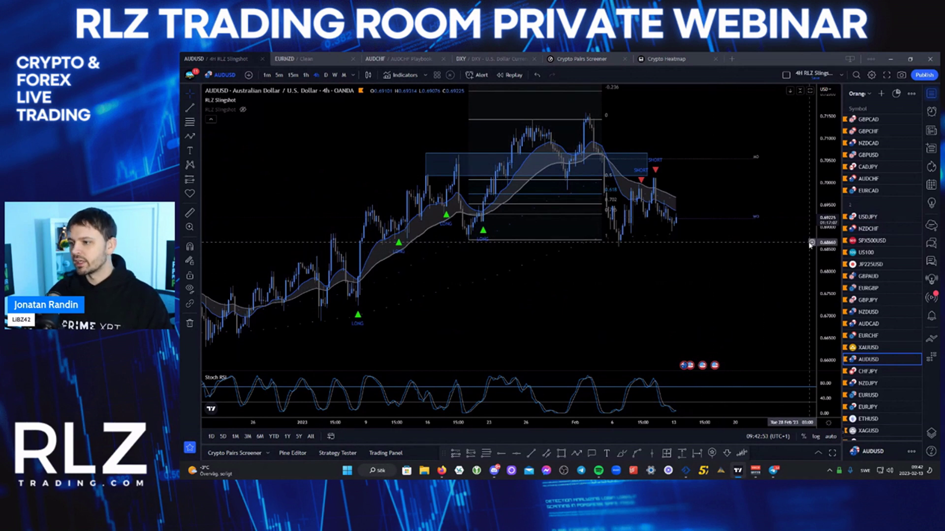
{"action": "left_click", "coordinate": [811, 242]}
{"action": "key", "text": "Escape"}
Add a price alert on CHFJPY at about 144.1, above the blue zone.
{"action": "key", "text": "Down"}
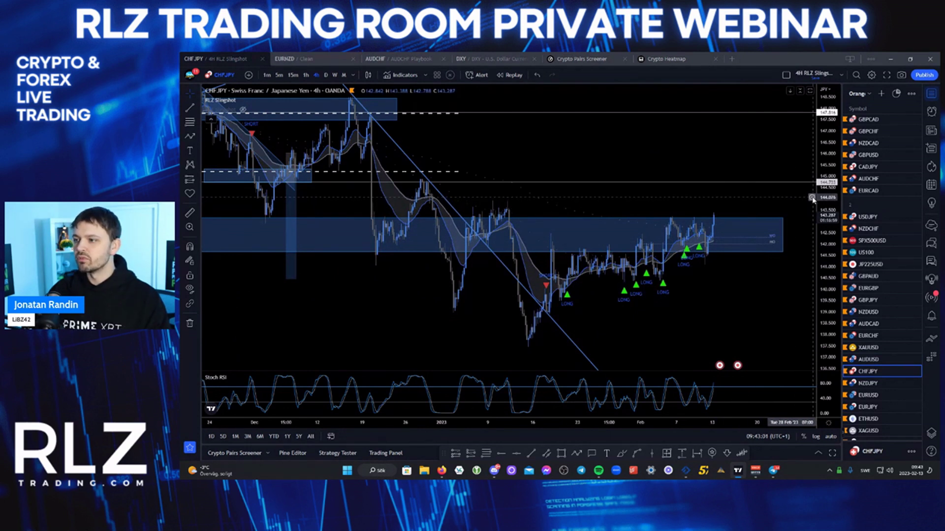
{"action": "left_click", "coordinate": [811, 198]}
{"action": "left_click", "coordinate": [747, 209]}
{"action": "scroll", "coordinate": [681, 161], "scroll_direction": "up", "scroll_amount": 2}
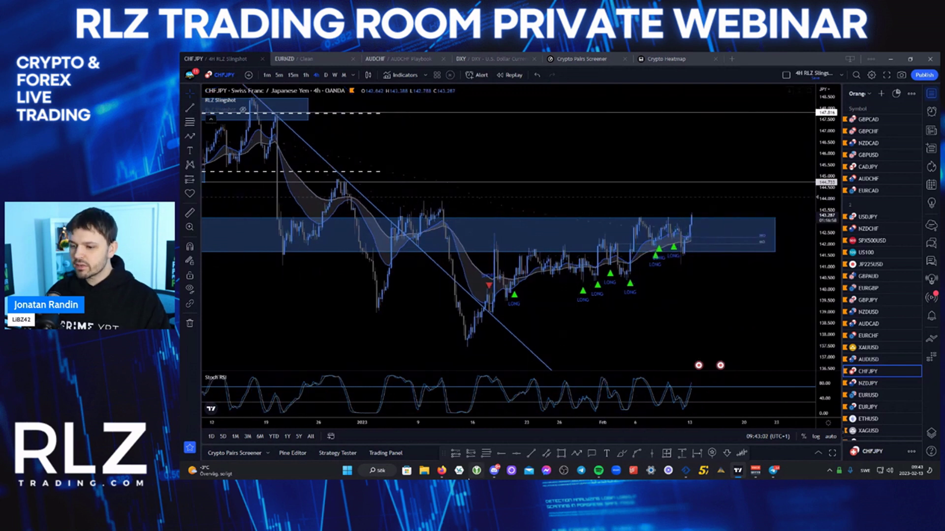
{"action": "left_click", "coordinate": [486, 453]}
{"action": "left_click", "coordinate": [674, 266]}
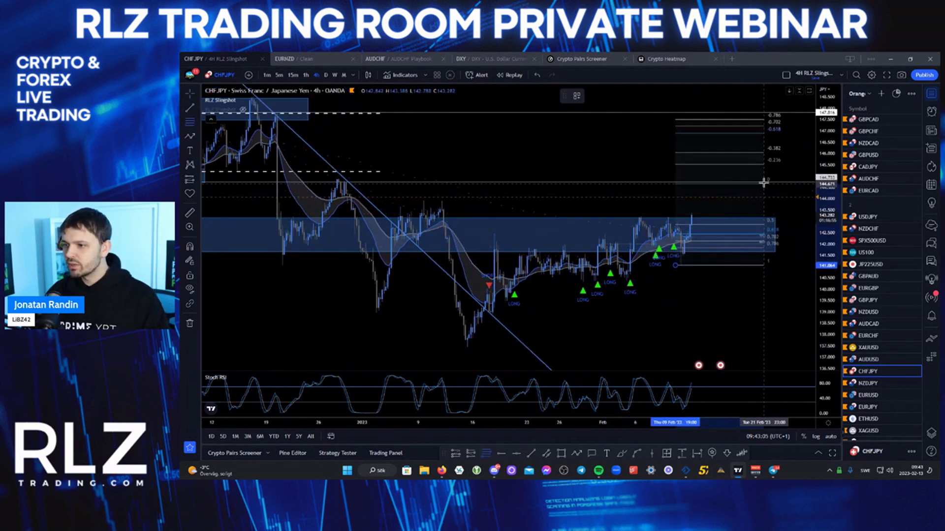
{"action": "key", "text": "Escape"}
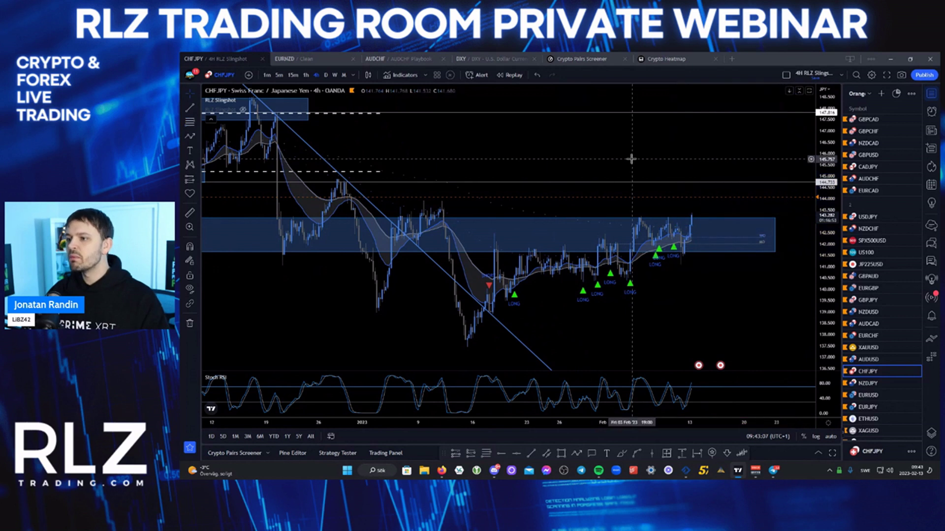
Take another look at the CHFJPY chart and open the NZDJPY 4-hour chart.
{"action": "left_click_drag", "start_coordinate": [642, 173], "coordinate": [638, 180]}
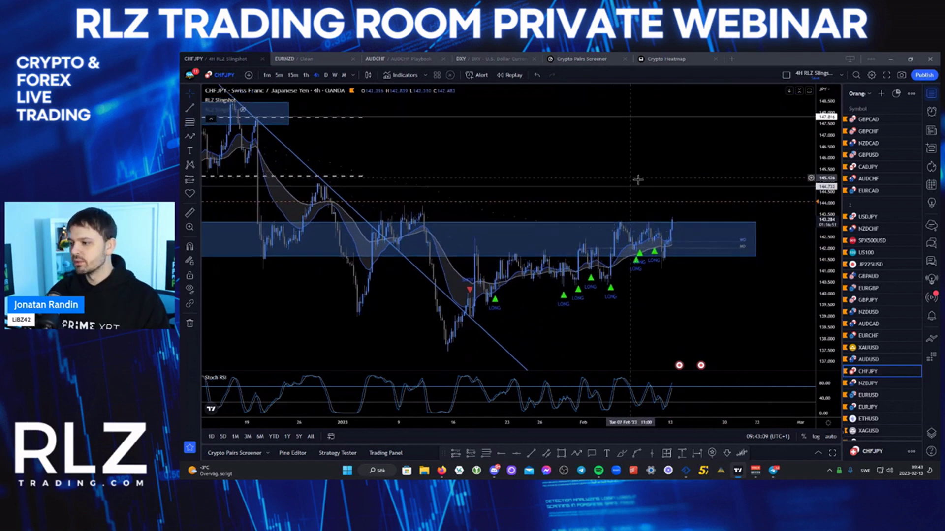
{"action": "key", "text": "Down"}
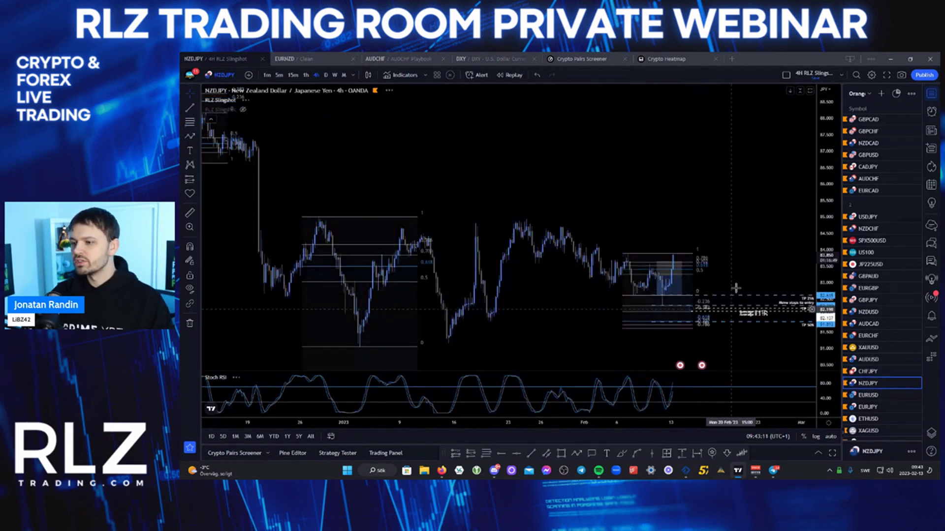
Check the NZDJPY chart and, on the EURUSD 4-hour chart, add price alerts at about 1.0635 and about 1.0750.
{"action": "left_click_drag", "start_coordinate": [696, 198], "coordinate": [700, 158]}
{"action": "scroll", "coordinate": [728, 155], "scroll_direction": "up", "scroll_amount": 3}
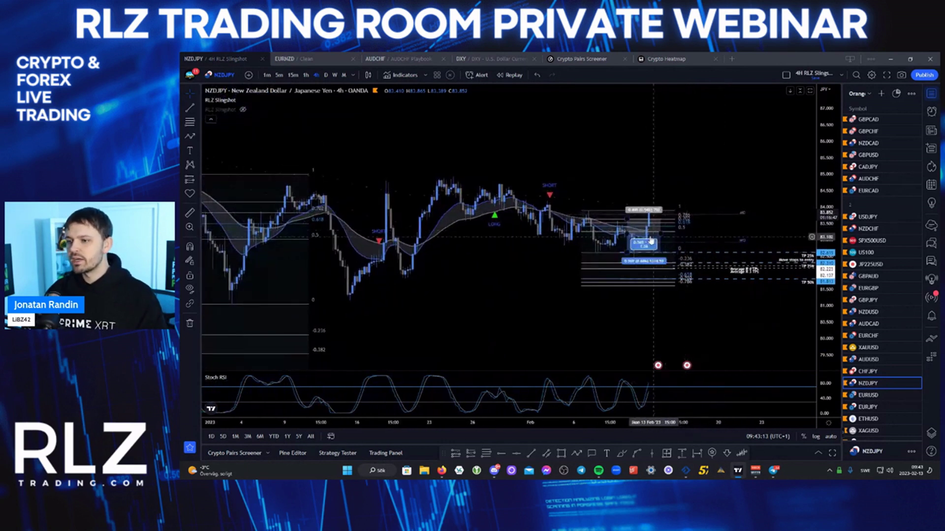
{"action": "key", "text": "Down"}
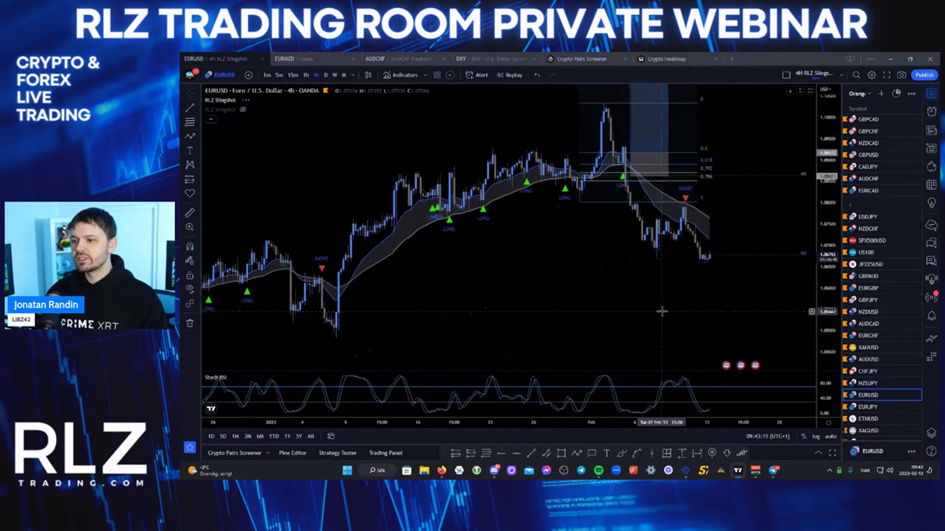
{"action": "left_click_drag", "start_coordinate": [676, 306], "coordinate": [639, 276]}
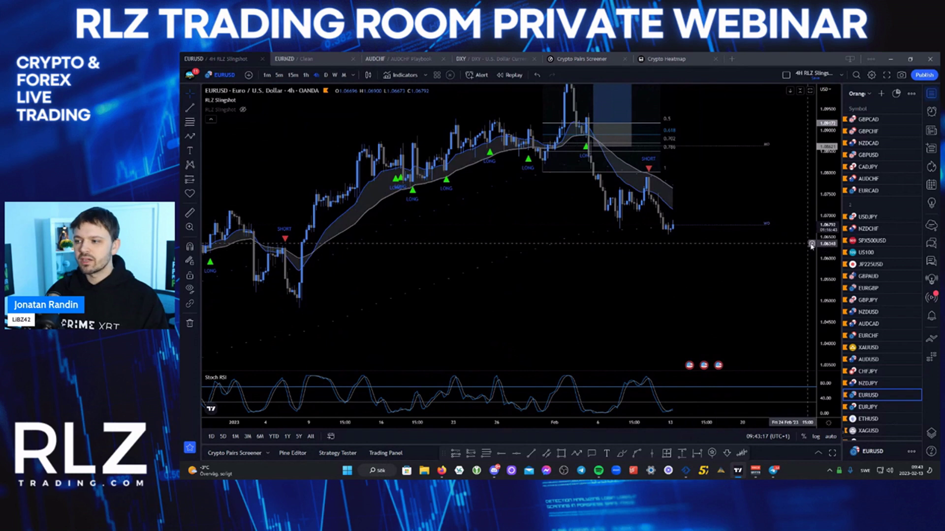
{"action": "left_click", "coordinate": [811, 243]}
{"action": "left_click", "coordinate": [740, 258]}
{"action": "left_click", "coordinate": [811, 196]}
{"action": "key", "text": "Escape"}
Review the EURJPY 4-hour chart's wider price history and open the ETHUSD 4-hour chart.
{"action": "key", "text": "Down"}
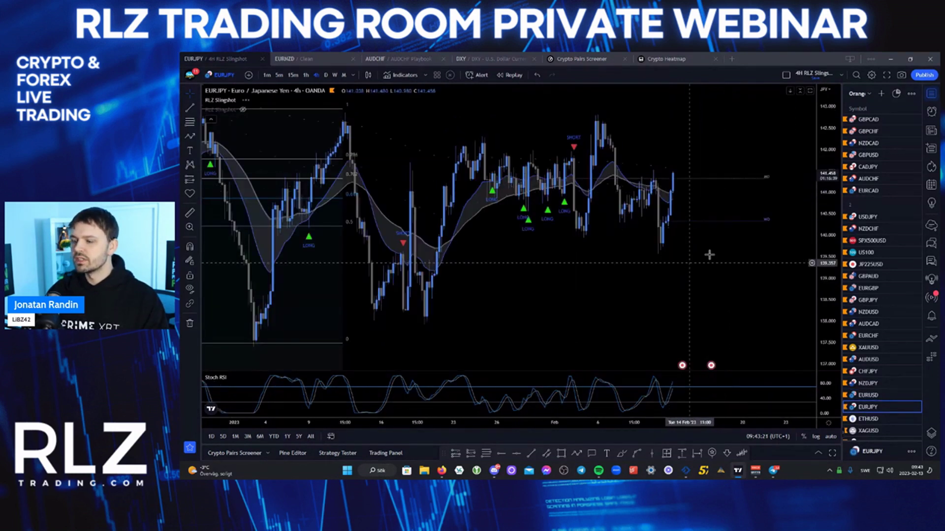
{"action": "scroll", "coordinate": [683, 293], "scroll_direction": "down", "scroll_amount": 2}
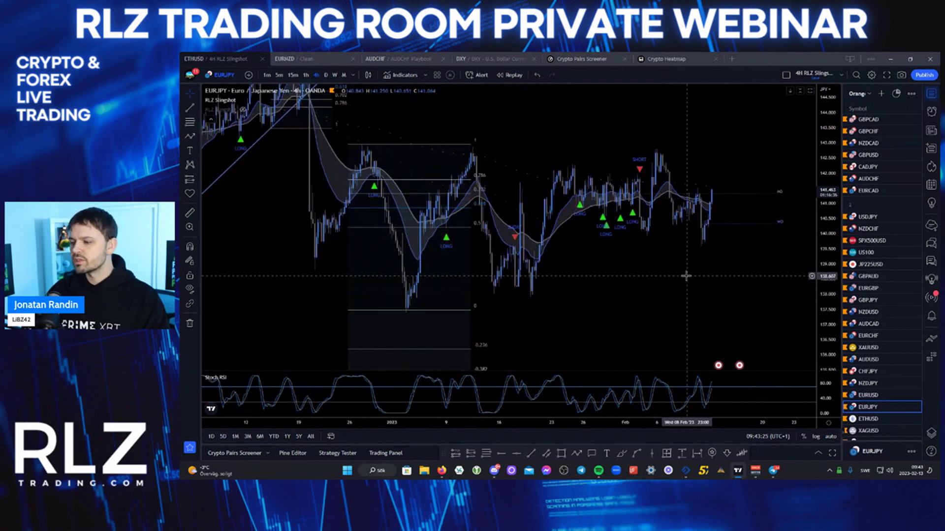
{"action": "key", "text": "Down"}
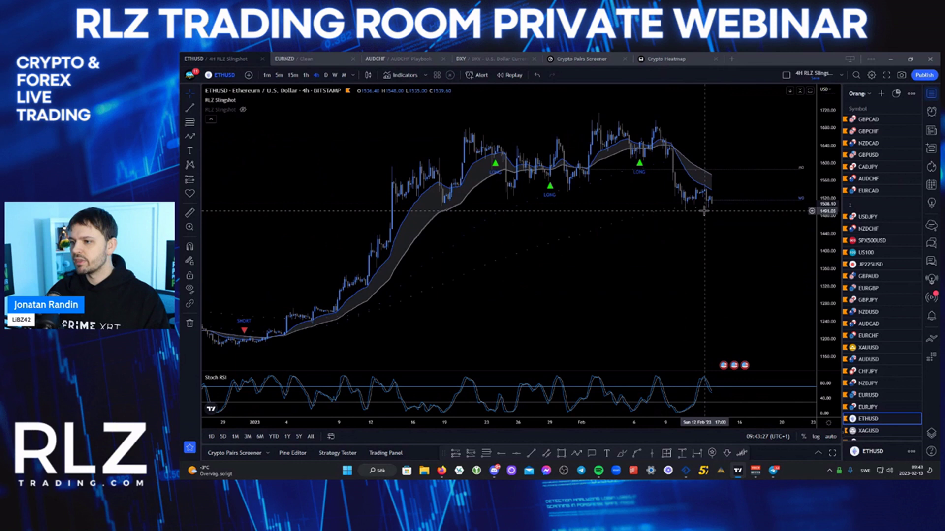
Review the XAGUSD 4-hour chart and move the symbol to the end of the first watchlist section, below EURCAD.
{"action": "key", "text": "Down"}
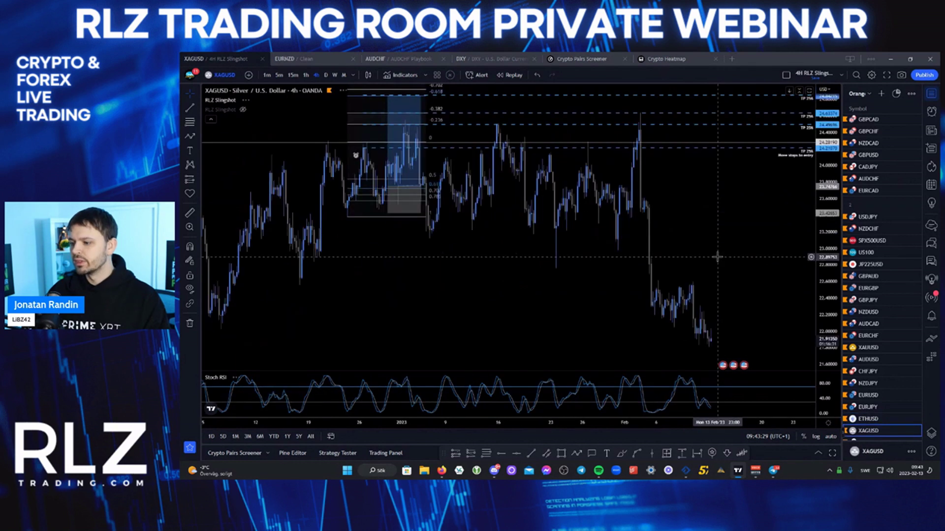
{"action": "key", "text": "Down"}
{"action": "key", "text": "Up"}
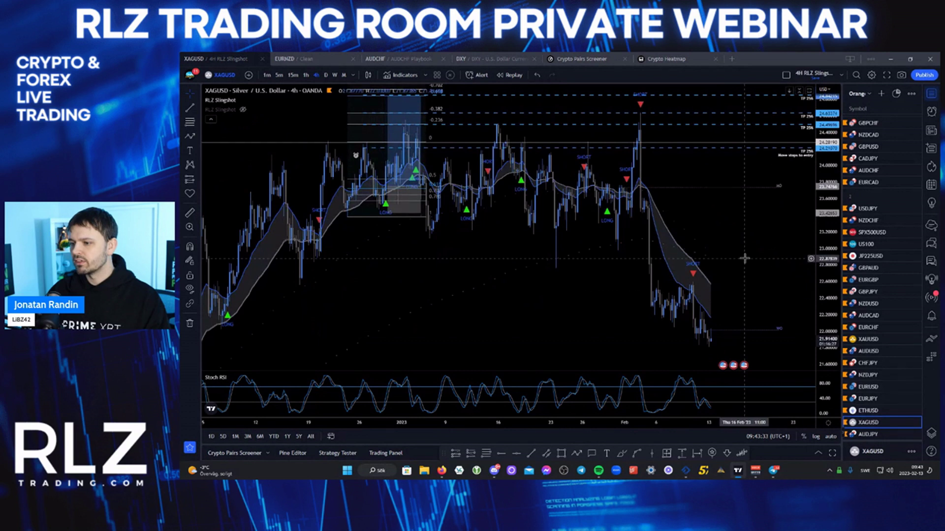
{"action": "left_click_drag", "start_coordinate": [866, 422], "coordinate": [854, 191]}
Review the USDCAD and NATURALGAS 4-hour charts and return to UK100GBP at the start of the first watchlist section.
{"action": "scroll", "coordinate": [869, 360], "scroll_direction": "down", "scroll_amount": 3}
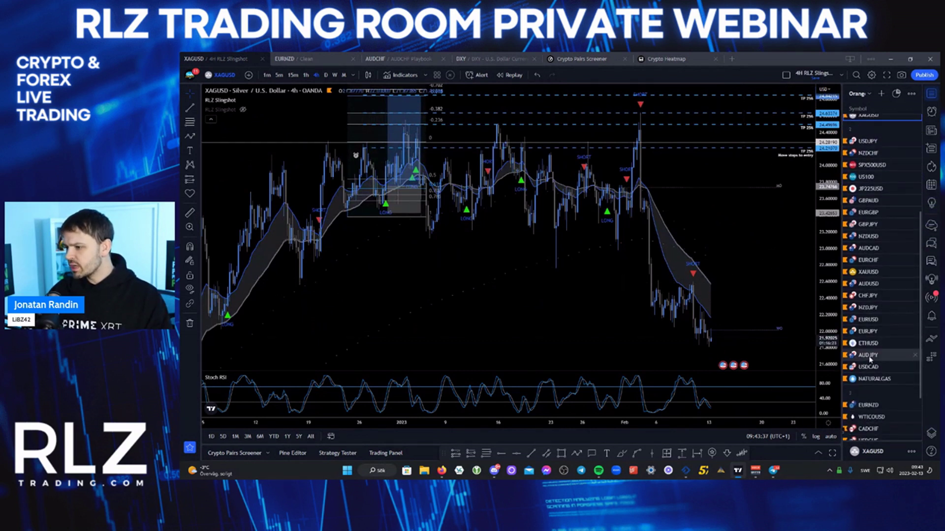
{"action": "left_click", "coordinate": [869, 367]}
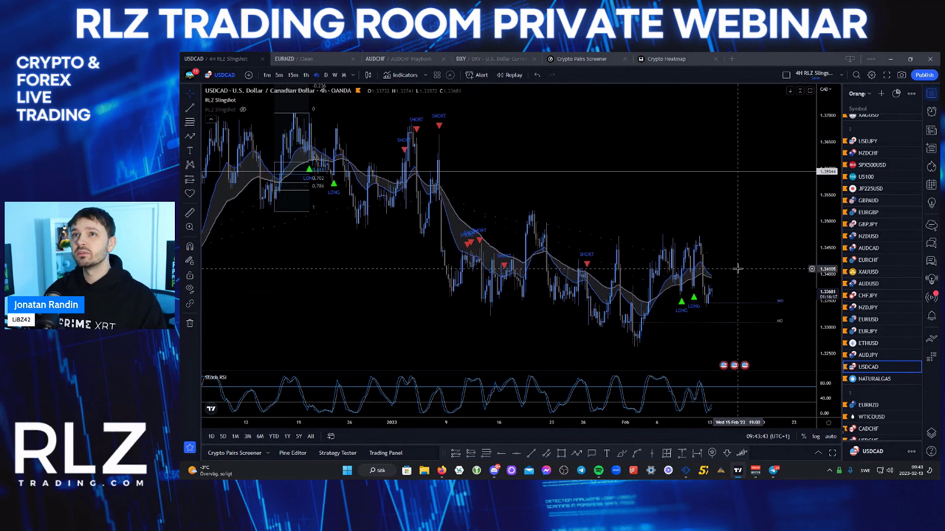
{"action": "key", "text": "Down"}
{"action": "scroll", "coordinate": [866, 296], "scroll_direction": "up", "scroll_amount": 5}
{"action": "left_click", "coordinate": [888, 150]}
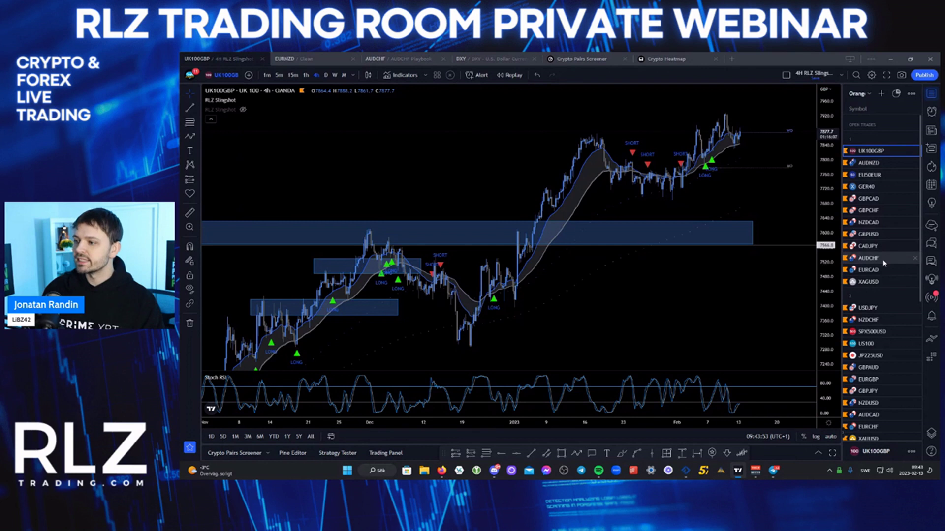
{"action": "left_click", "coordinate": [859, 94]}
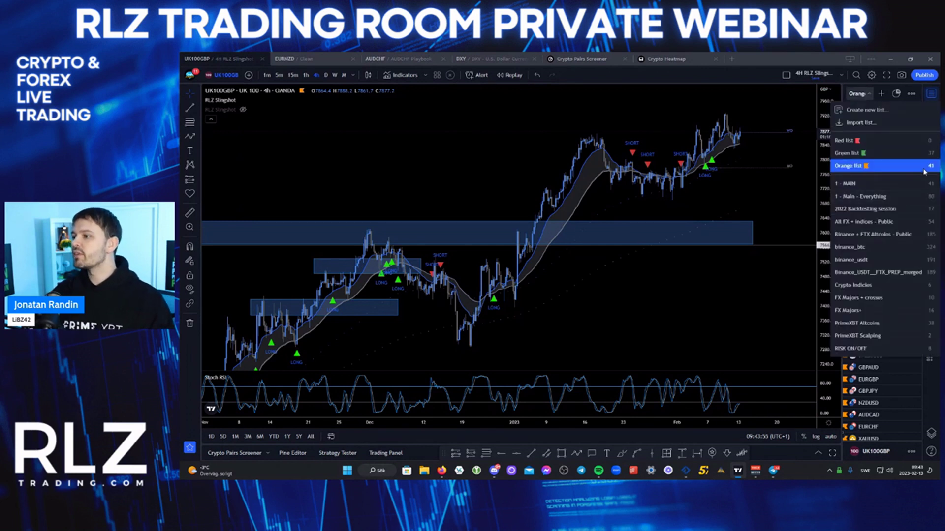
{"action": "left_click", "coordinate": [878, 374]}
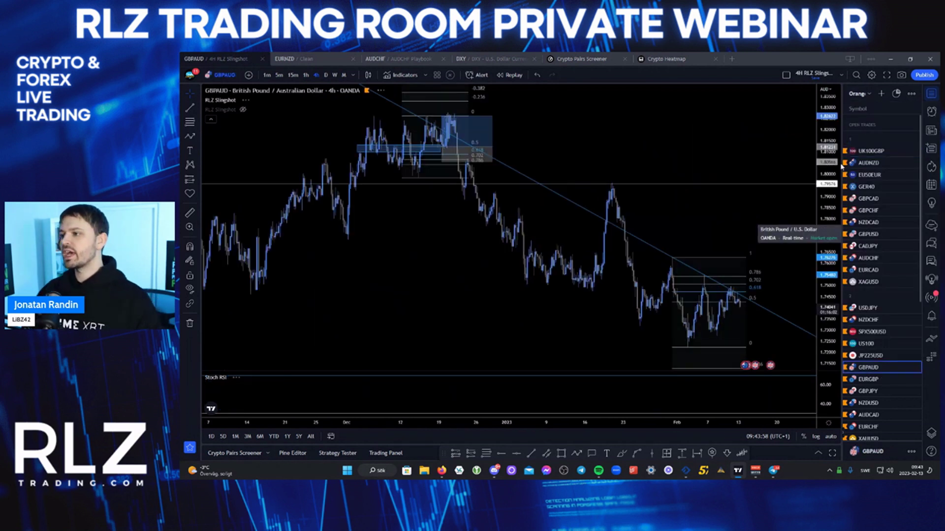
{"action": "left_click", "coordinate": [883, 153]}
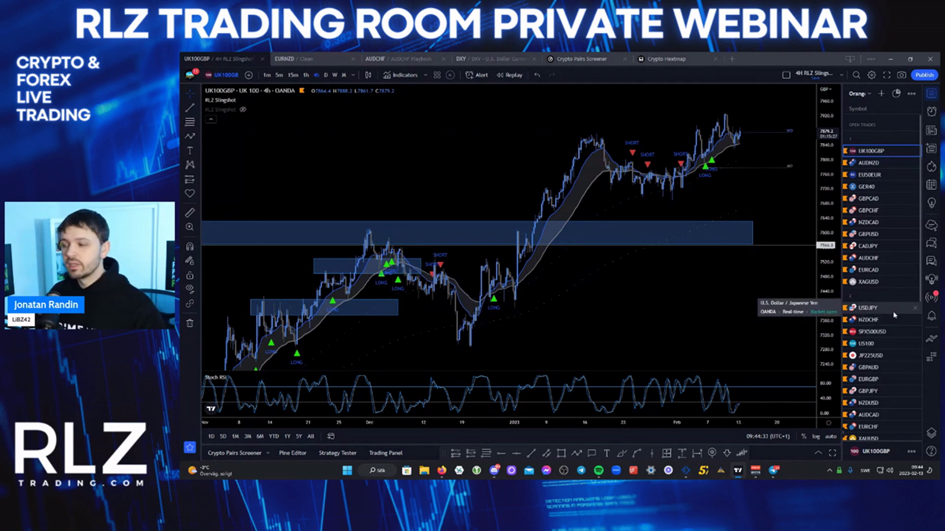
Look over the symbols sorted into the first watchlist section, from XAGUSD back up to UK100GBP.
{"action": "left_click", "coordinate": [865, 282]}
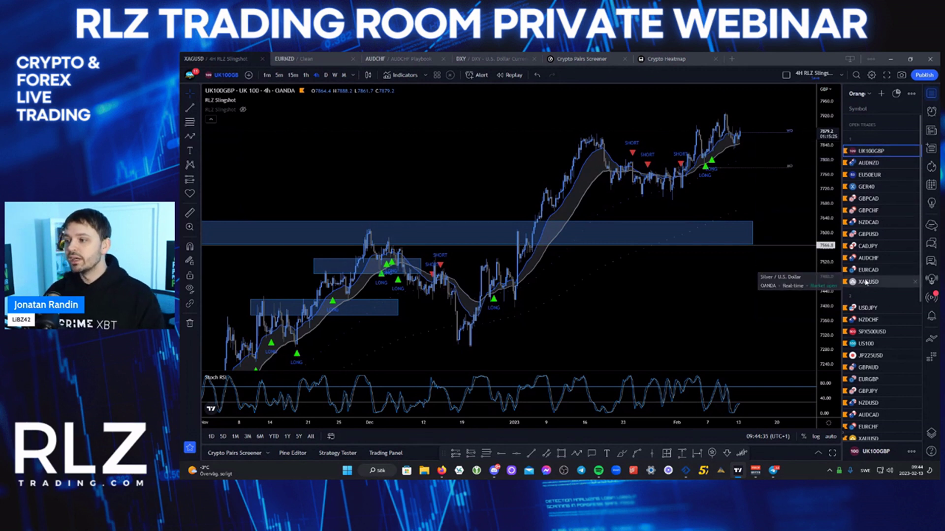
{"action": "left_click", "coordinate": [864, 258]}
{"action": "left_click", "coordinate": [864, 211]}
{"action": "left_click", "coordinate": [868, 151]}
{"action": "scroll", "coordinate": [888, 282], "scroll_direction": "down", "scroll_amount": 2}
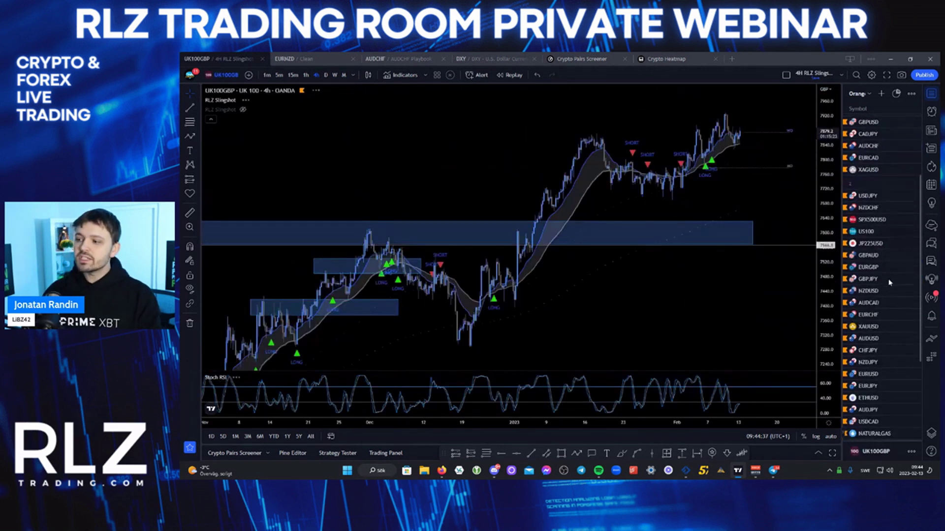
Look through the symbols of the second watchlist section from USDJPY to EURUSD and examine the third section's list.
{"action": "left_click", "coordinate": [881, 188]}
{"action": "left_click", "coordinate": [882, 201]}
{"action": "left_click", "coordinate": [883, 212]}
{"action": "left_click", "coordinate": [884, 226]}
{"action": "left_click", "coordinate": [883, 237]}
{"action": "key", "text": "Down"}
{"action": "key", "text": "Down"}
{"action": "key", "text": "Down"}
{"action": "key", "text": "Down"}
{"action": "key", "text": "Down"}
{"action": "key", "text": "Down"}
{"action": "key", "text": "Down"}
{"action": "key", "text": "Down"}
{"action": "key", "text": "Down"}
{"action": "key", "text": "Down"}
{"action": "key", "text": "Down"}
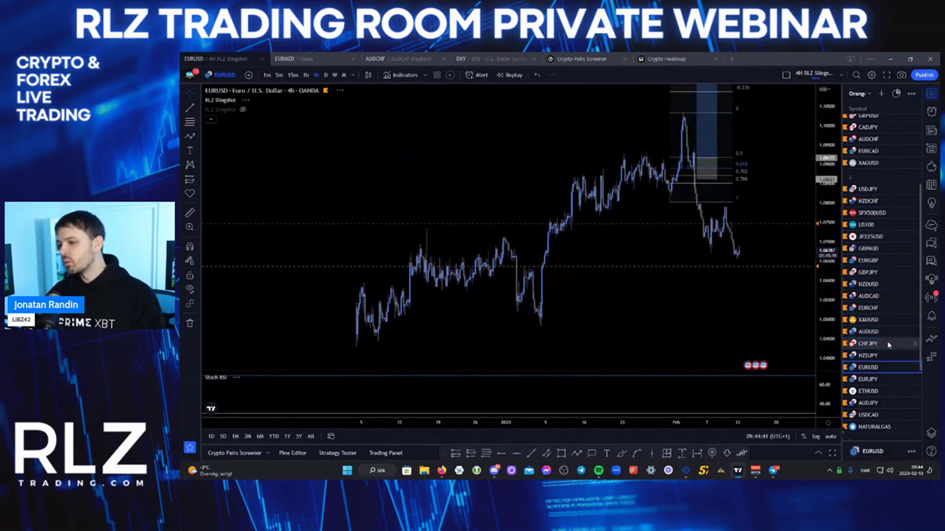
{"action": "scroll", "coordinate": [888, 345], "scroll_direction": "down", "scroll_amount": 2}
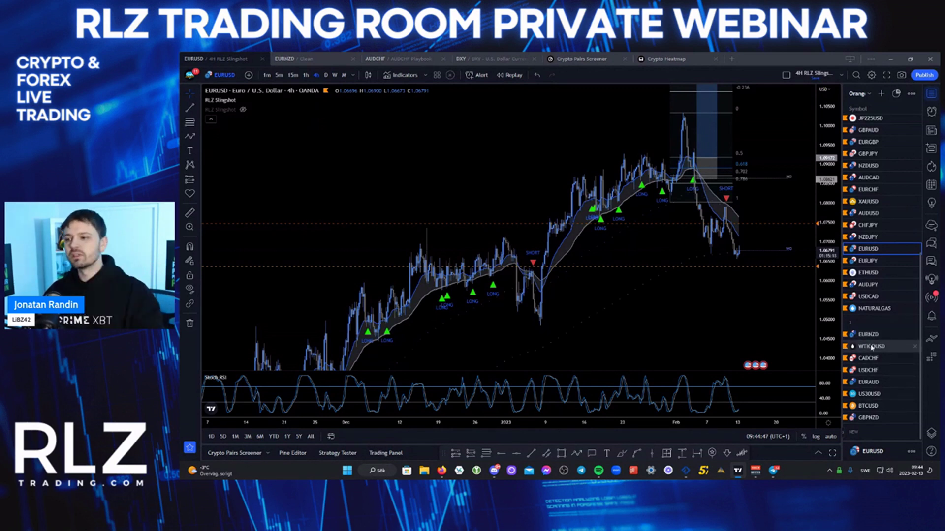
{"action": "scroll", "coordinate": [881, 276], "scroll_direction": "up", "scroll_amount": 5}
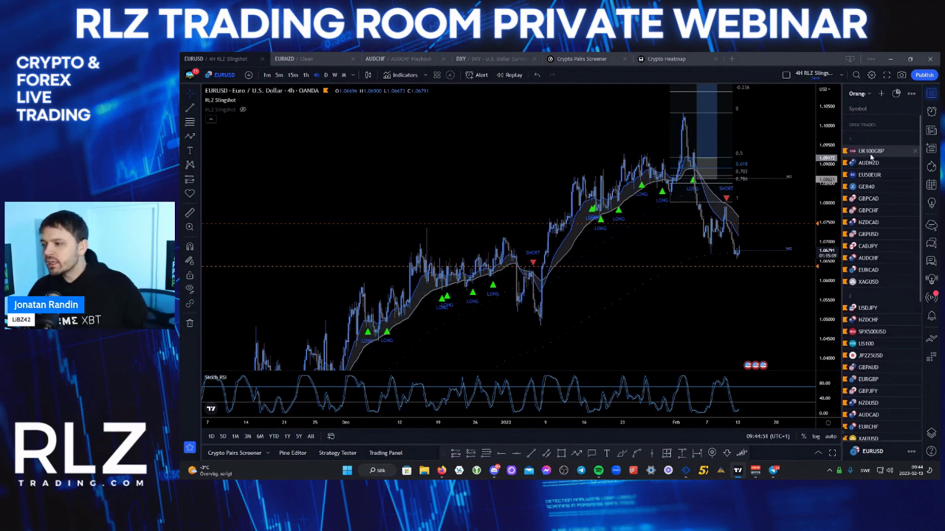
On the UK100GBP 4-hour chart, draw a projected path from the latest low to about 7945, back to about 7880 and up to about 7980.
{"action": "left_click", "coordinate": [871, 151]}
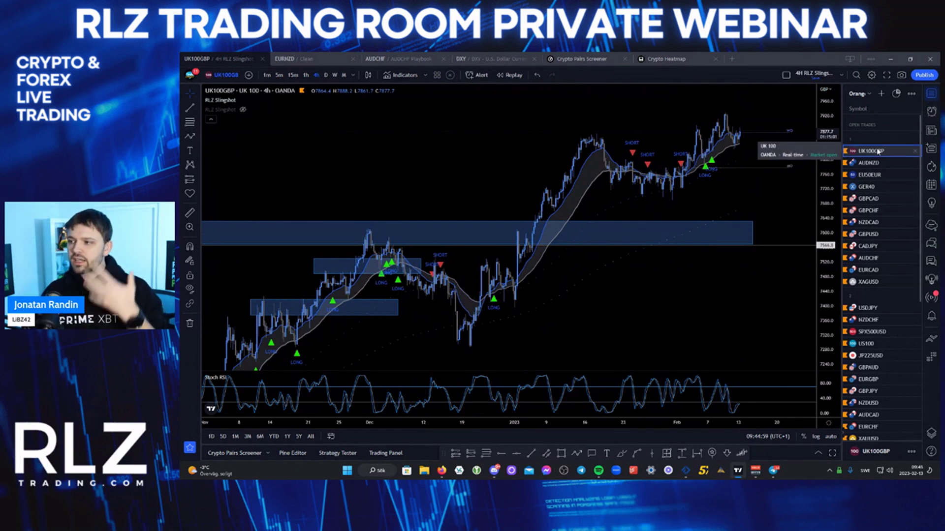
{"action": "left_click", "coordinate": [873, 163]}
{"action": "left_click", "coordinate": [874, 152]}
{"action": "left_click", "coordinate": [872, 151]}
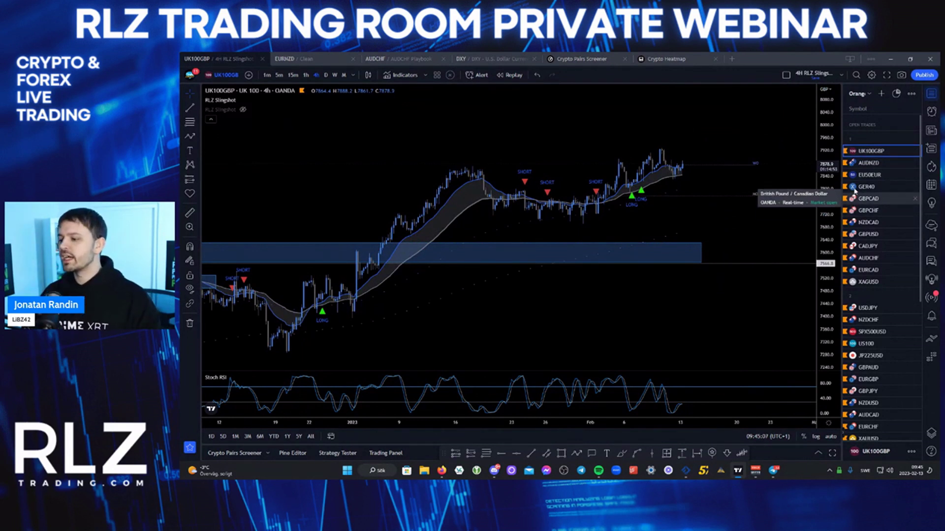
{"action": "scroll", "coordinate": [827, 211], "scroll_direction": "up", "scroll_amount": 2}
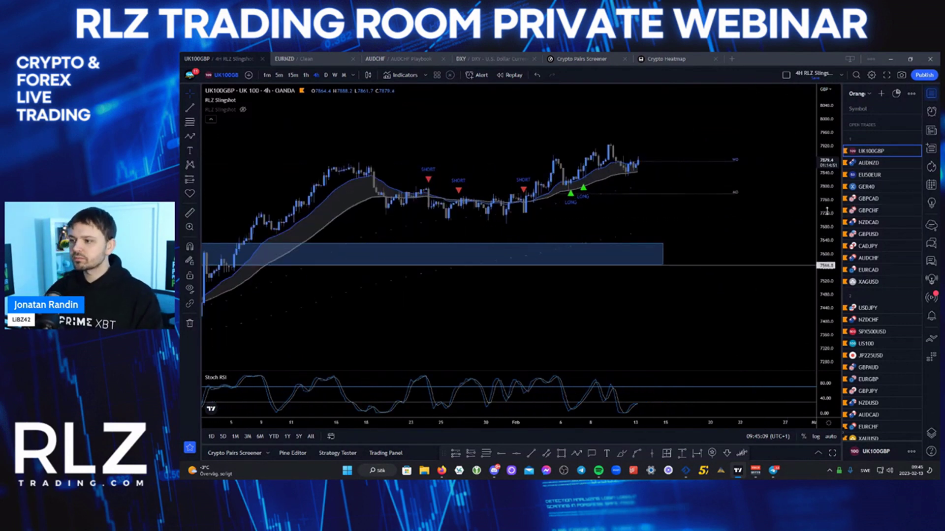
{"action": "left_click", "coordinate": [575, 453]}
{"action": "left_click", "coordinate": [621, 204]}
{"action": "left_click", "coordinate": [641, 163]}
{"action": "left_click", "coordinate": [656, 191]}
{"action": "double_click", "coordinate": [678, 149]}
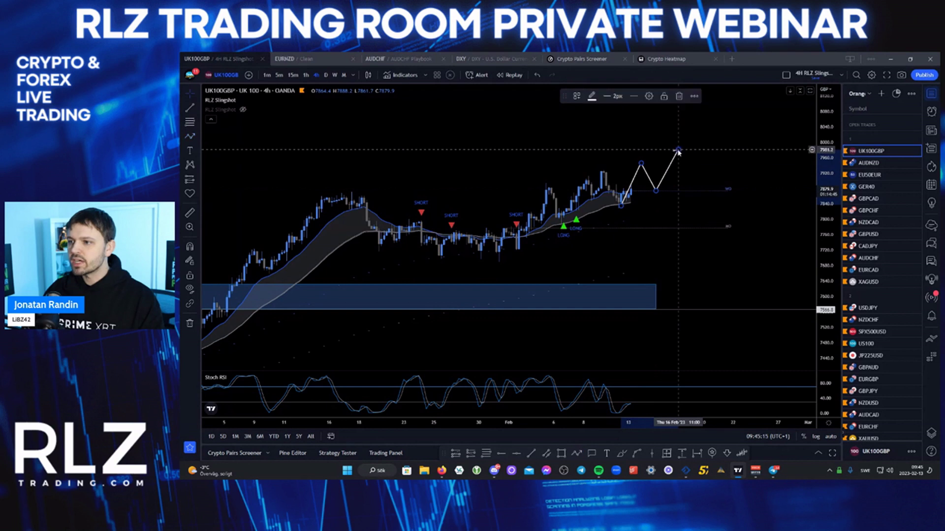
On the AUDNZD 4-hour chart, delete the old long position, its Fibonacci retracement and arrow, and the lowest take-profit line.
{"action": "key", "text": "Down"}
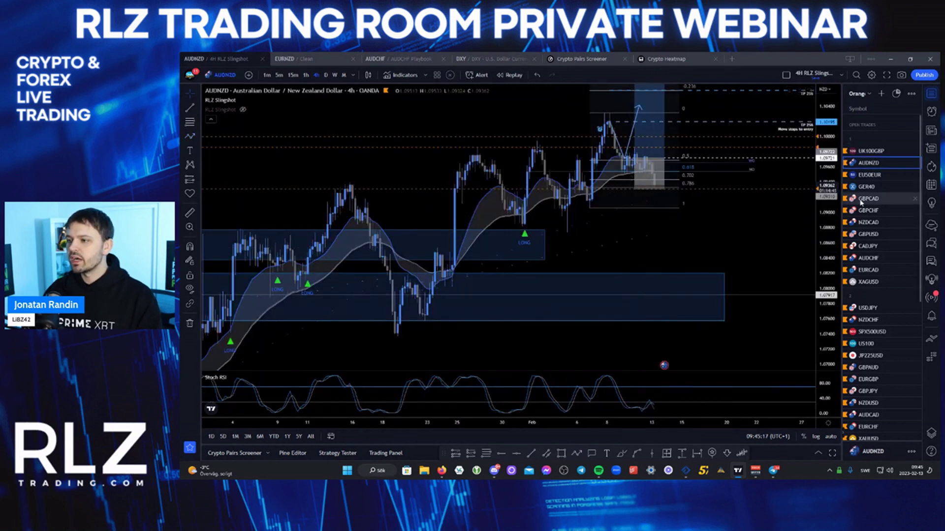
{"action": "left_click_drag", "start_coordinate": [827, 192], "coordinate": [827, 273]}
{"action": "left_click_drag", "start_coordinate": [738, 250], "coordinate": [728, 276]}
{"action": "scroll", "coordinate": [727, 276], "scroll_direction": "down", "scroll_amount": 2}
{"action": "left_click", "coordinate": [673, 182]}
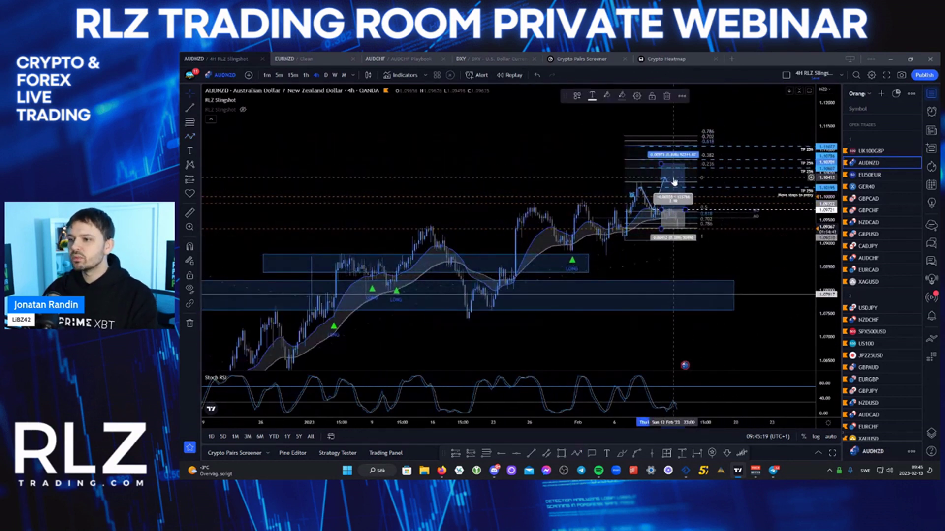
{"action": "key", "text": "Delete"}
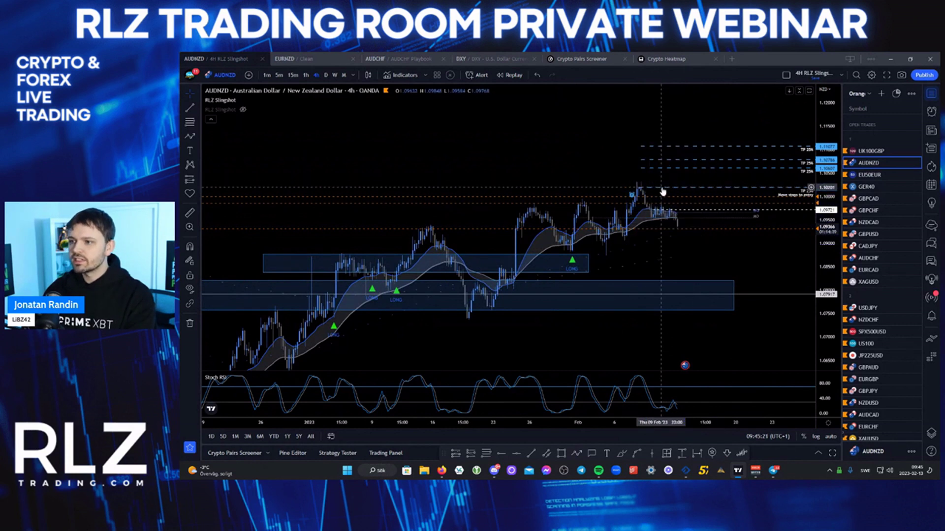
{"action": "left_click", "coordinate": [663, 191]}
{"action": "key", "text": "Delete"}
{"action": "left_click", "coordinate": [626, 291]}
Turn off extended alert lines and delete the remaining take-profit lines on the AUDNZD chart.
{"action": "right_click", "coordinate": [787, 230]}
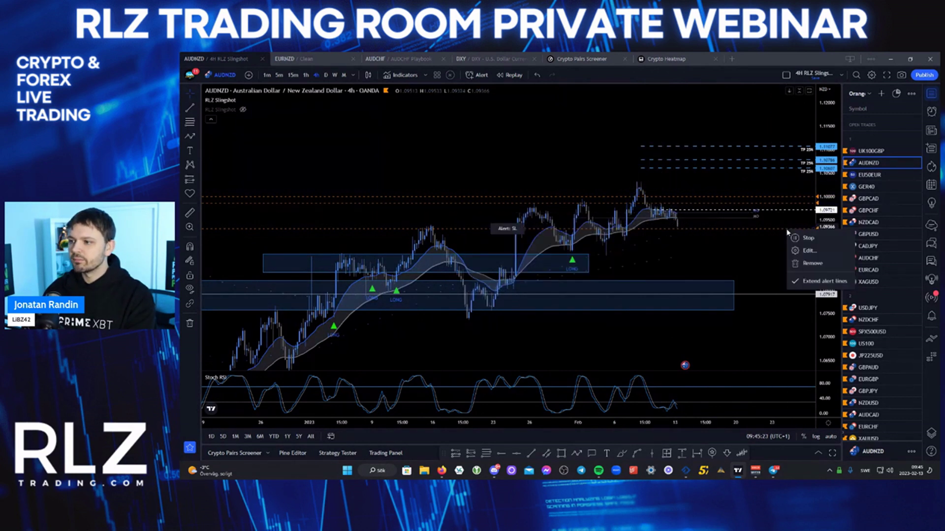
{"action": "left_click", "coordinate": [821, 281]}
{"action": "key", "text": "Delete"}
{"action": "left_click", "coordinate": [689, 160]}
{"action": "key", "text": "Delete"}
{"action": "left_click", "coordinate": [687, 147]}
{"action": "key", "text": "Delete"}
Draw a projected path on AUDNZD from the latest low to about 1.1030, back to the 1.09721 line and up to about 1.1082.
{"action": "left_click_drag", "start_coordinate": [652, 228], "coordinate": [660, 199]}
{"action": "scroll", "coordinate": [659, 203], "scroll_direction": "up", "scroll_amount": 2}
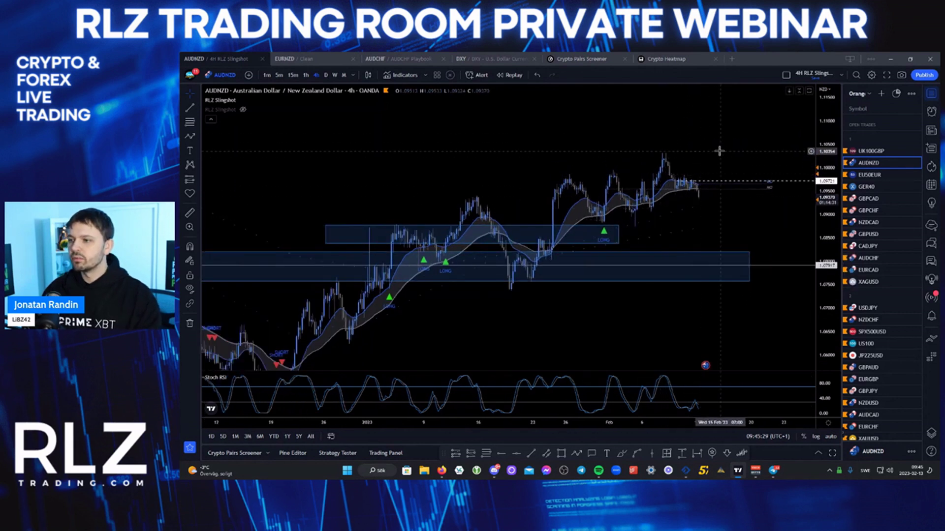
{"action": "left_click_drag", "start_coordinate": [689, 225], "coordinate": [666, 239]}
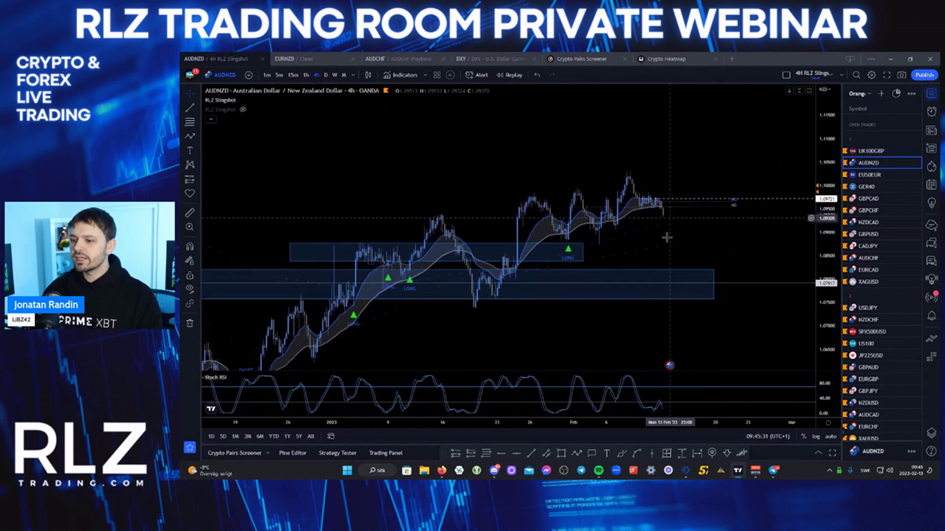
{"action": "left_click", "coordinate": [576, 453]}
{"action": "left_click", "coordinate": [663, 215]}
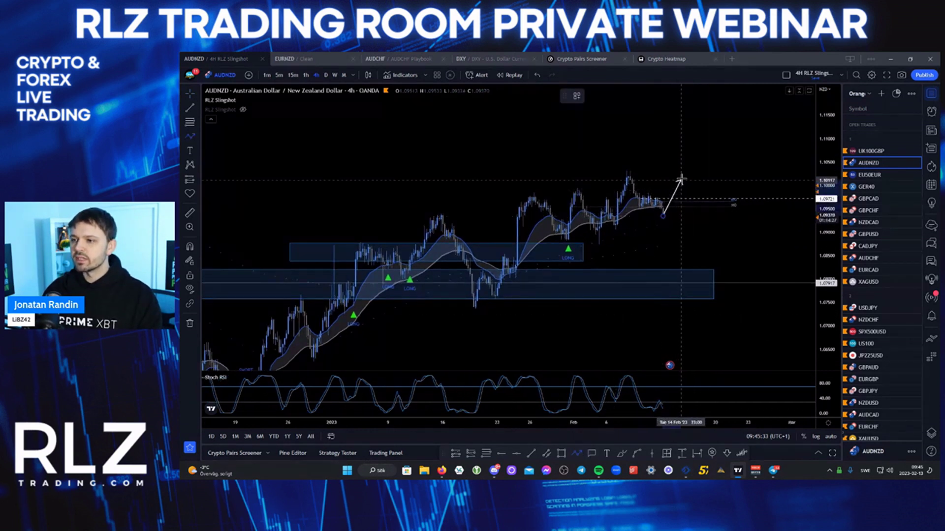
{"action": "left_click", "coordinate": [684, 172]}
{"action": "left_click", "coordinate": [700, 198]}
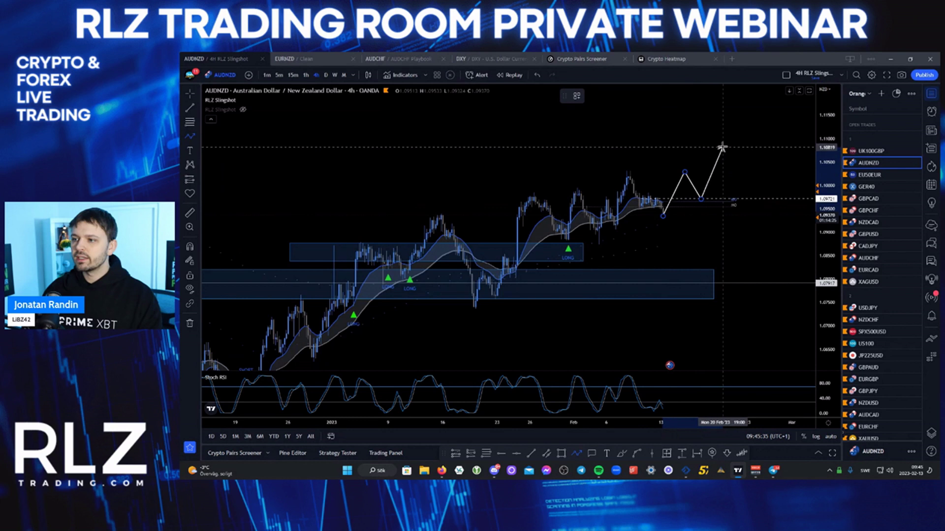
{"action": "double_click", "coordinate": [723, 147]}
{"action": "left_click_drag", "start_coordinate": [648, 141], "coordinate": [662, 134]}
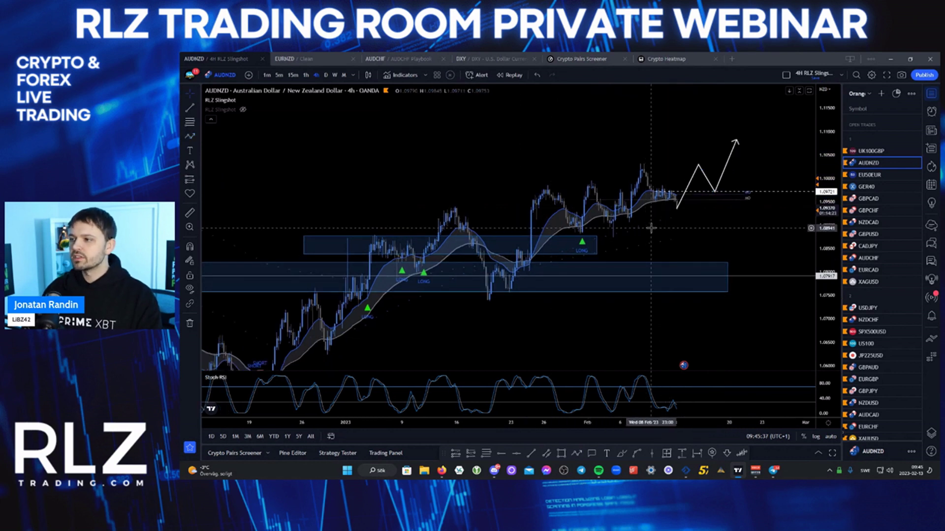
On the EU50EUR 4-hour chart, delete the old long position and its Fibonacci retracement.
{"action": "key", "text": "Down"}
{"action": "left_click", "coordinate": [662, 183]}
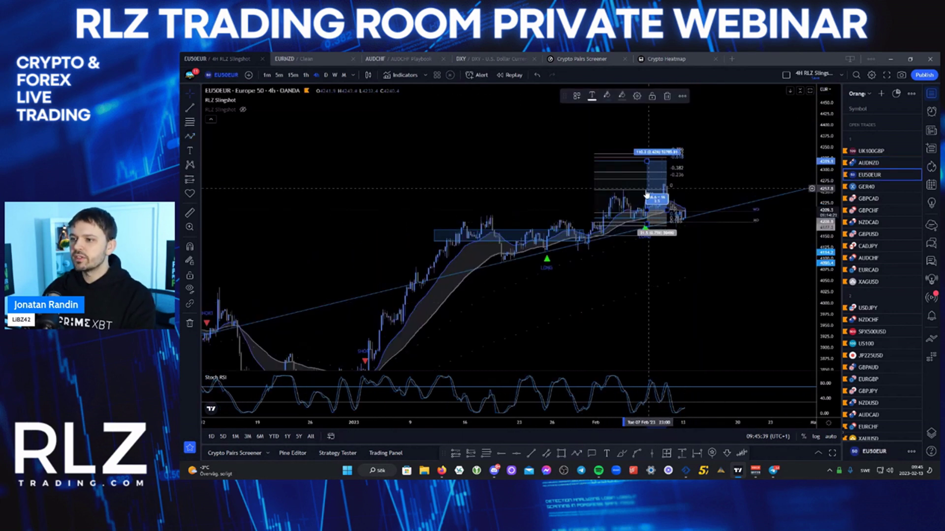
{"action": "key", "text": "Delete"}
{"action": "left_click", "coordinate": [633, 194]}
{"action": "key", "text": "Delete"}
{"action": "left_click_drag", "start_coordinate": [615, 165], "coordinate": [622, 164]}
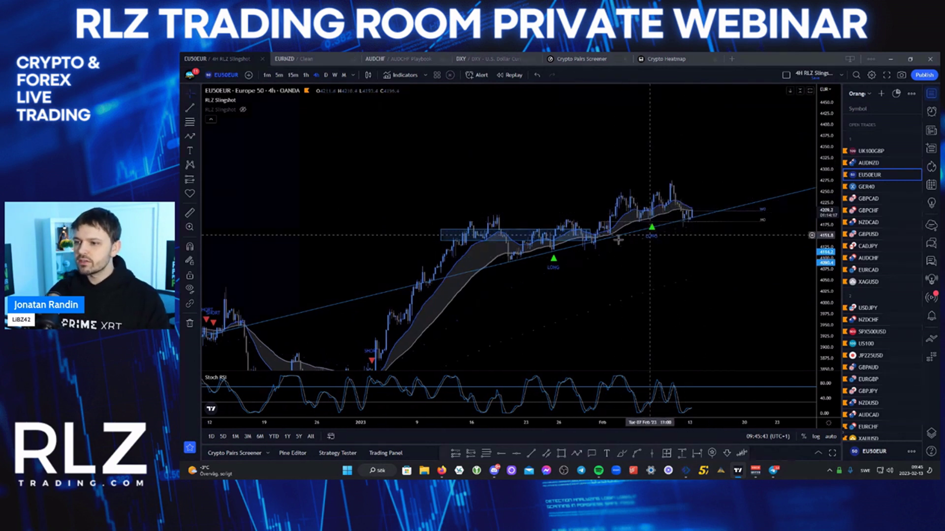
Draw a projected path on the EU50EUR 4-hour chart from the latest low to about 4248, back to about 4205 and up to about 4292.
{"action": "left_click", "coordinate": [577, 453]}
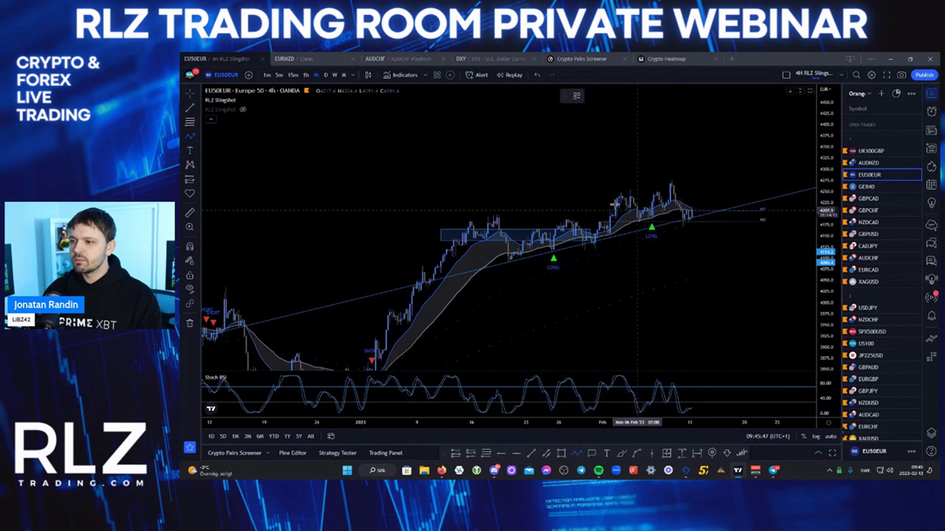
{"action": "type", "text": "§"}
{"action": "key", "text": "Escape"}
{"action": "left_click", "coordinate": [306, 75]}
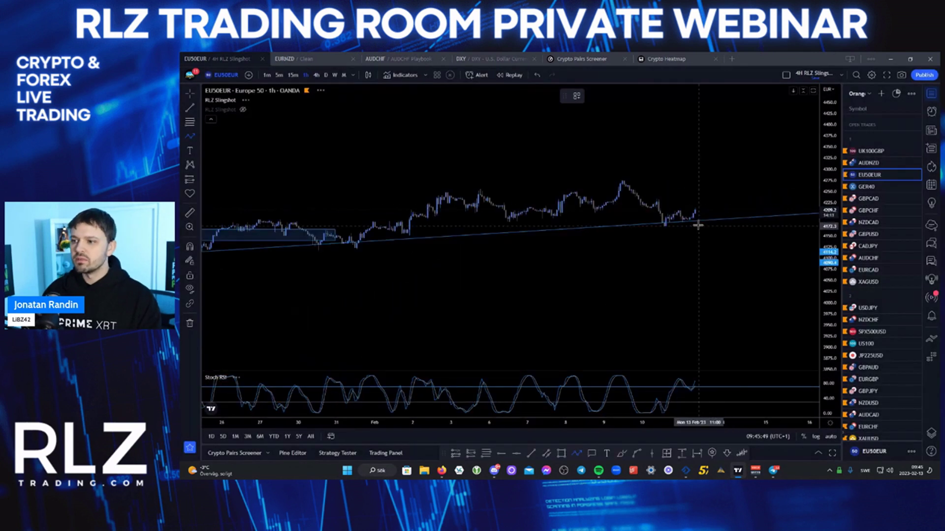
{"action": "left_click", "coordinate": [316, 75]}
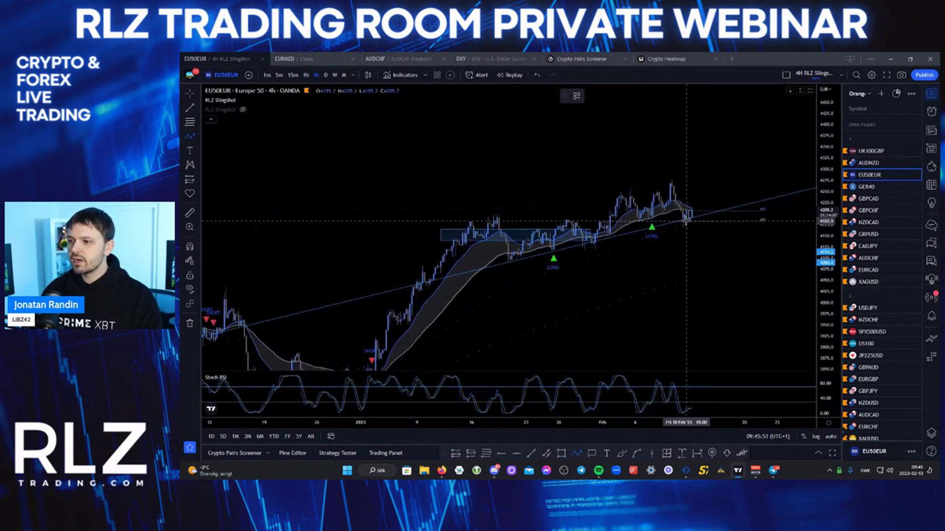
{"action": "left_click", "coordinate": [700, 192]}
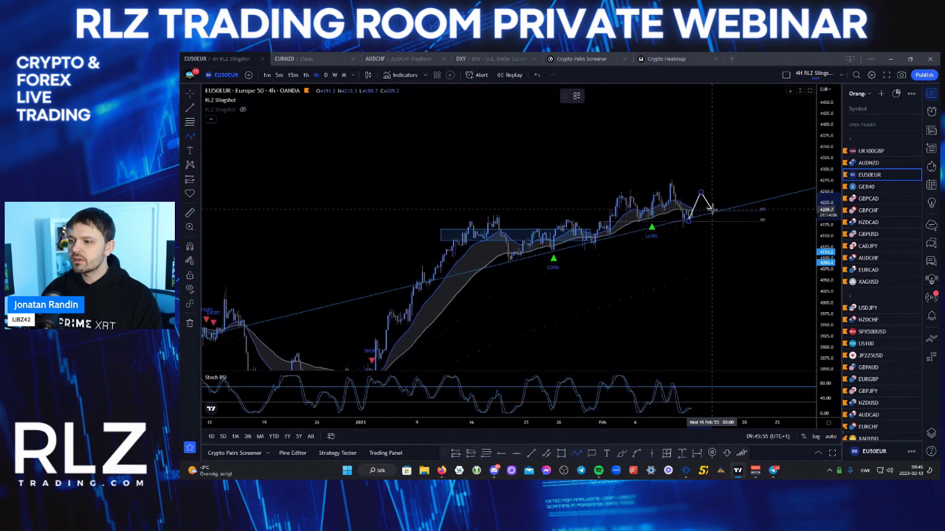
{"action": "left_click", "coordinate": [712, 211]}
{"action": "double_click", "coordinate": [728, 173]}
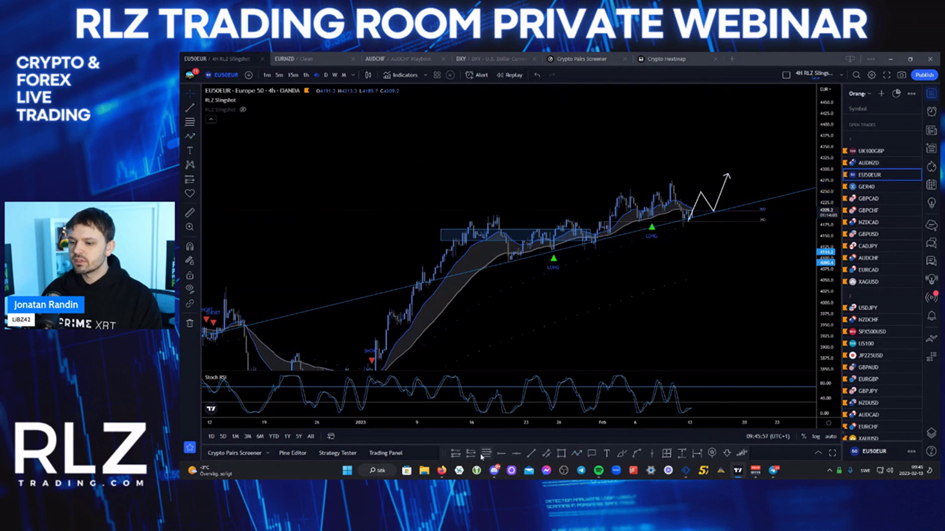
Draw a Fibonacci retracement on EU50EUR from the latest low to the projected path's first peak at about 4250.
{"action": "left_click", "coordinate": [682, 221]}
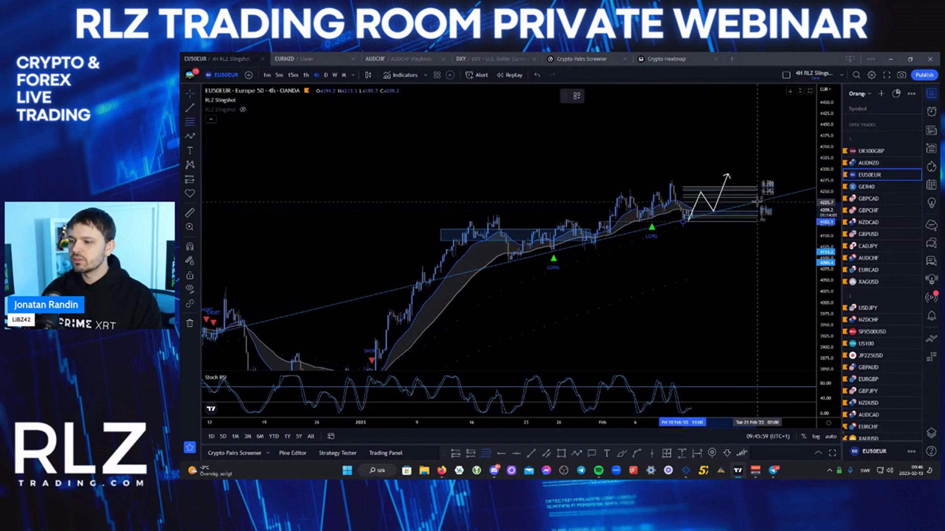
{"action": "left_click", "coordinate": [742, 190]}
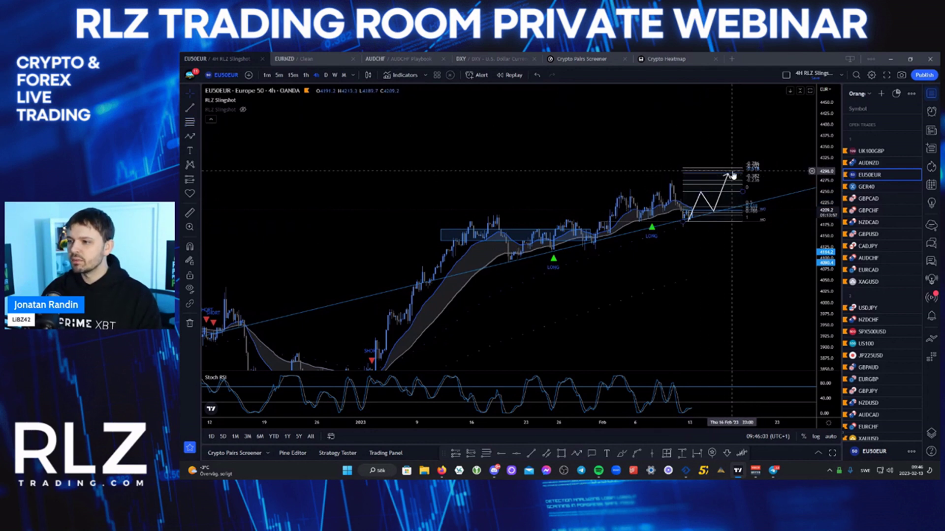
{"action": "left_click_drag", "start_coordinate": [826, 197], "coordinate": [826, 129]}
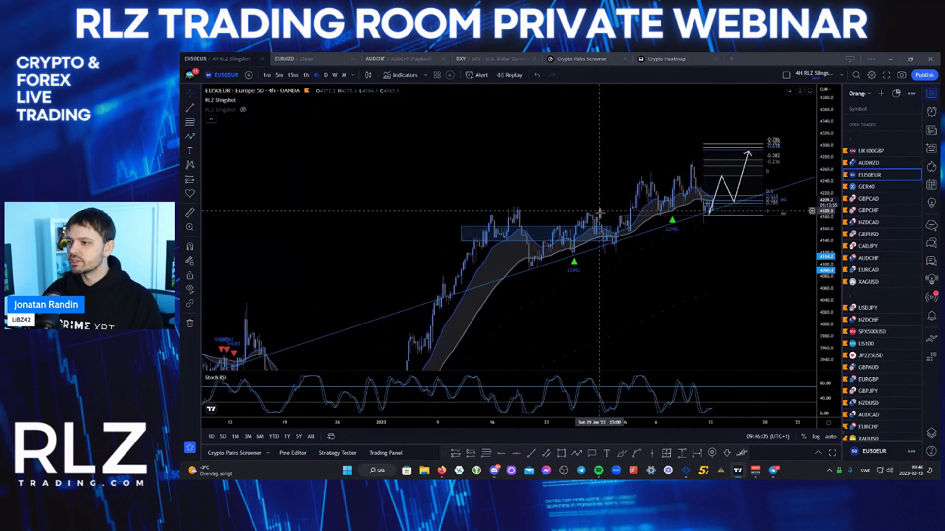
Delete the old Fibonacci retracement from the GER40 chart and move GER40 to the start of watchlist section 2.
{"action": "key", "text": "Down"}
{"action": "left_click_drag", "start_coordinate": [634, 247], "coordinate": [634, 268]}
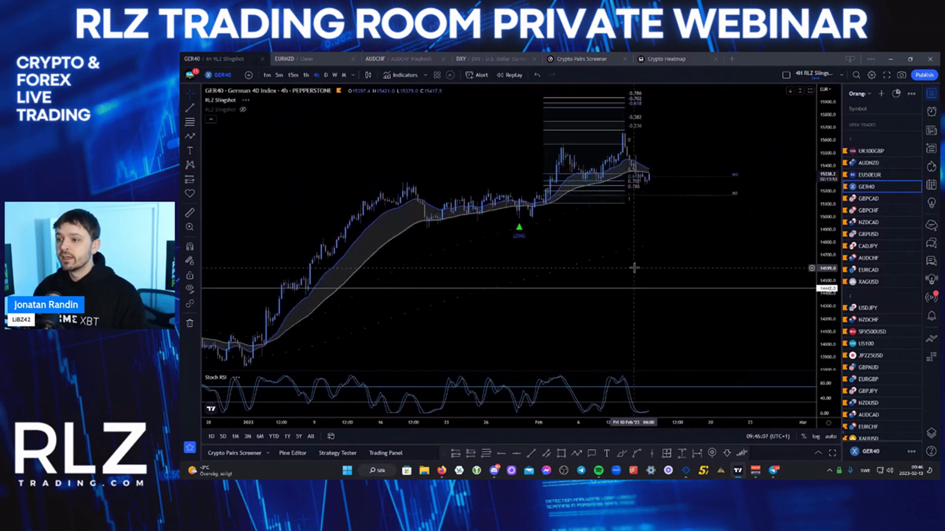
{"action": "scroll", "coordinate": [637, 255], "scroll_direction": "down", "scroll_amount": 1}
{"action": "left_click", "coordinate": [641, 202]}
{"action": "key", "text": "Delete"}
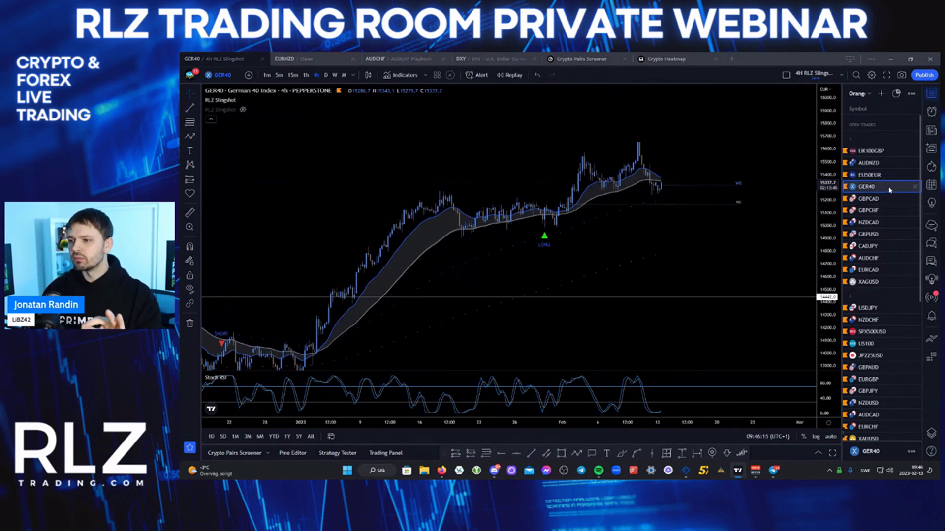
{"action": "left_click_drag", "start_coordinate": [889, 189], "coordinate": [881, 297]}
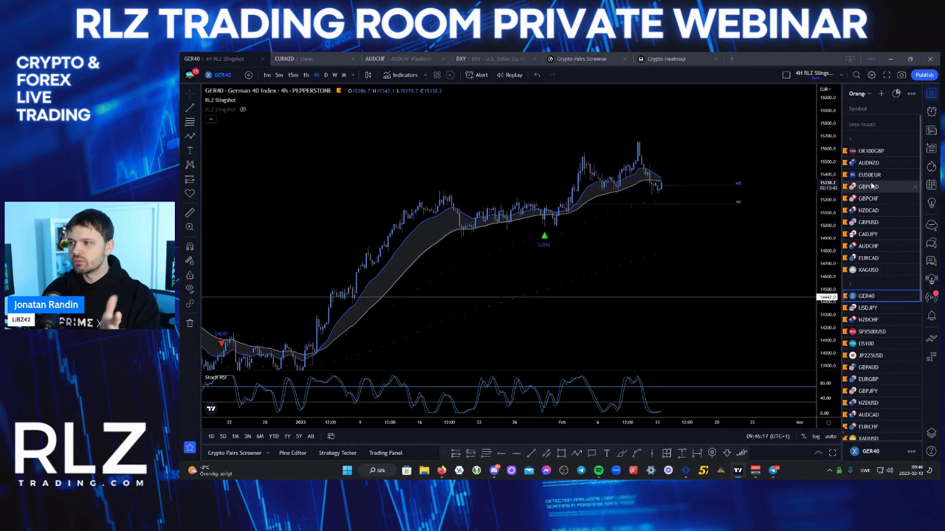
Draw a Fibonacci retracement on GBPCAD from the recent swing high at 1.63415 to the latest low at 1.60780.
{"action": "left_click", "coordinate": [866, 189]}
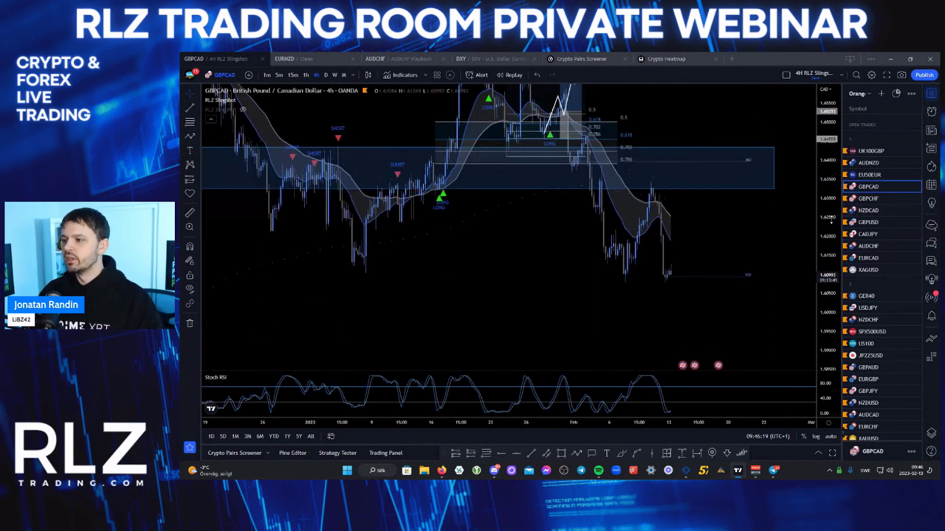
{"action": "left_click", "coordinate": [485, 454]}
{"action": "key", "text": "ctrl"}
{"action": "left_click", "coordinate": [651, 197], "text": "ctrl"}
{"action": "left_click", "coordinate": [664, 266], "text": "ctrl"}
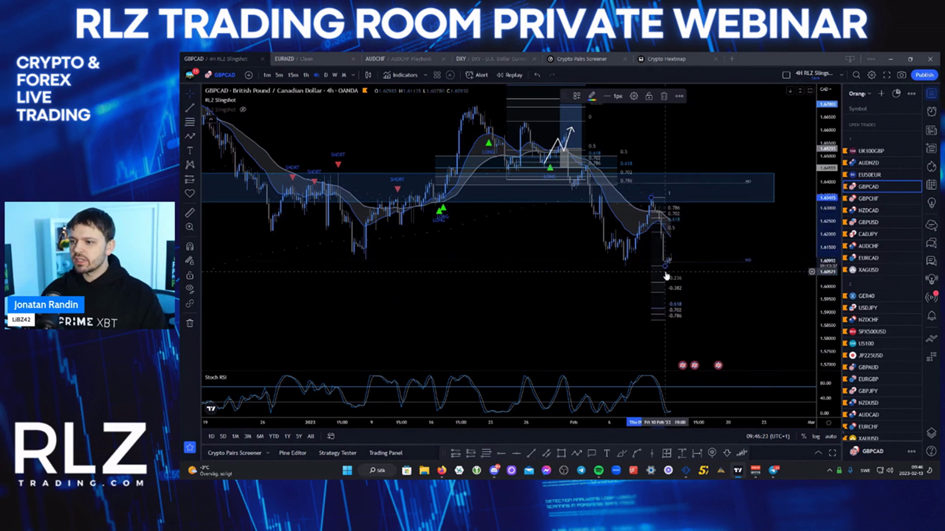
Extend the new GBPCAD Fibonacci retracement by setting its second point's bar to 329.
{"action": "double_click", "coordinate": [664, 267]}
{"action": "left_click", "coordinate": [598, 278]}
{"action": "scroll", "coordinate": [595, 279], "scroll_direction": "up", "scroll_amount": 19}
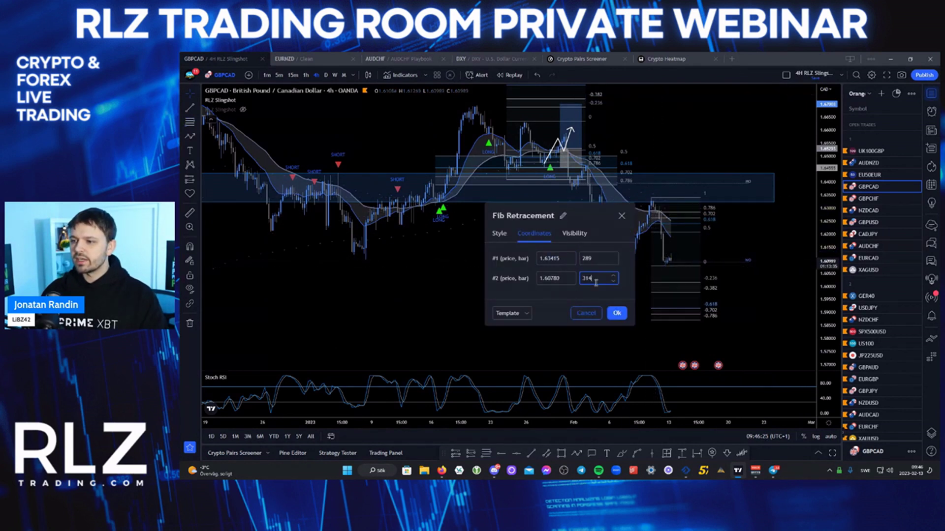
{"action": "left_click", "coordinate": [616, 315]}
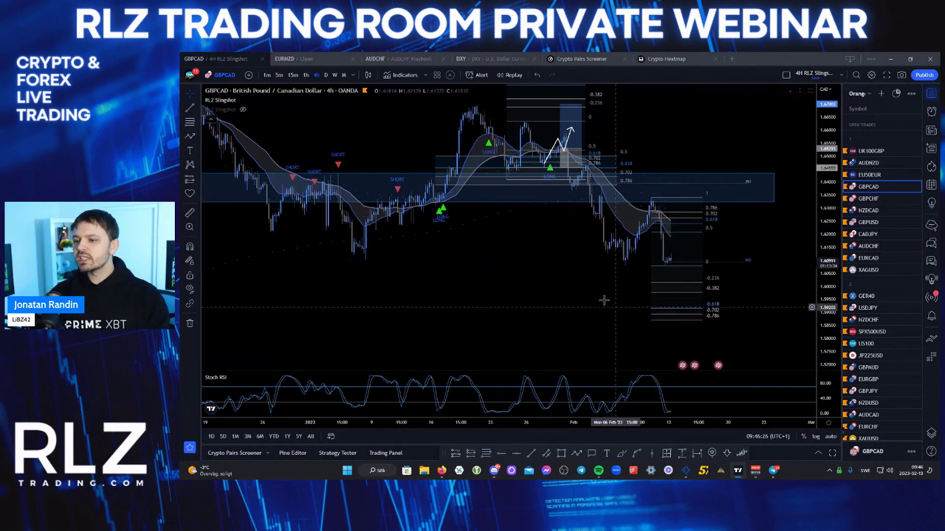
{"action": "double_click", "coordinate": [652, 284]}
{"action": "left_click", "coordinate": [588, 279]}
{"action": "scroll", "coordinate": [592, 273], "scroll_direction": "up", "scroll_amount": 3}
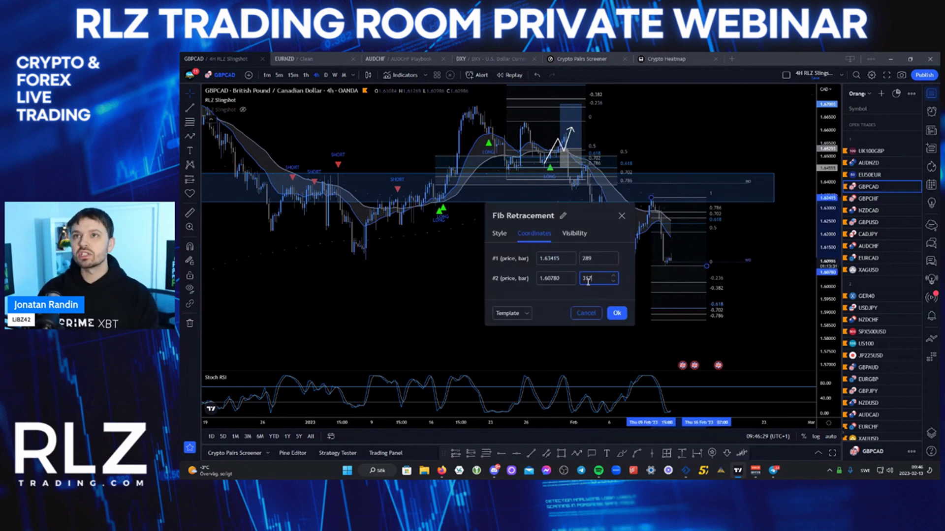
{"action": "scroll", "coordinate": [596, 278], "scroll_direction": "up", "scroll_amount": 11}
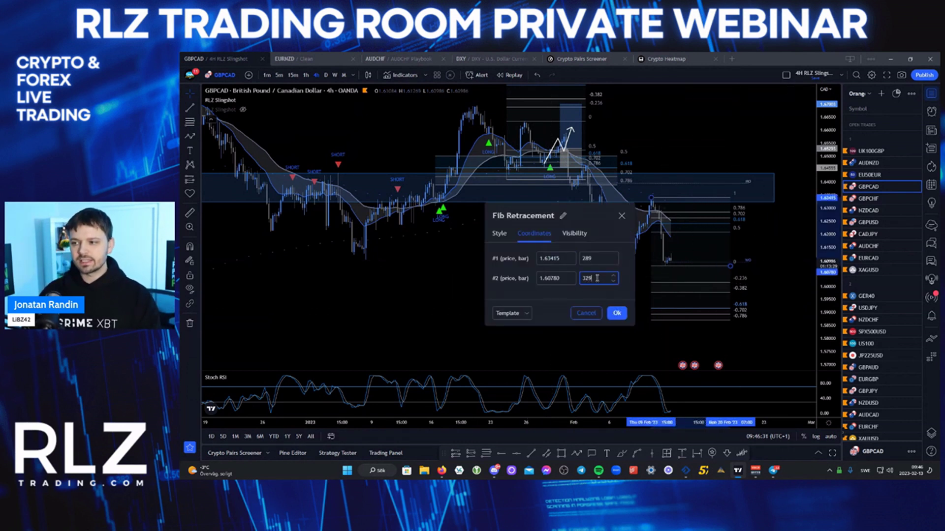
{"action": "left_click", "coordinate": [609, 316]}
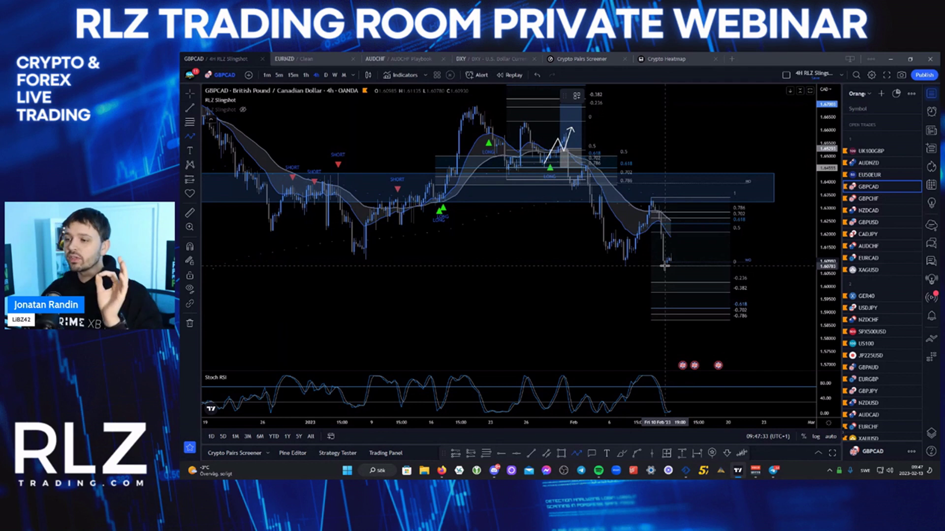
Draw a projected path on GBPCAD from the latest low up between the 0.5 and 0.618 levels and back to about 1.609.
{"action": "left_click", "coordinate": [664, 265]}
{"action": "left_click", "coordinate": [683, 224]}
{"action": "double_click", "coordinate": [702, 263]}
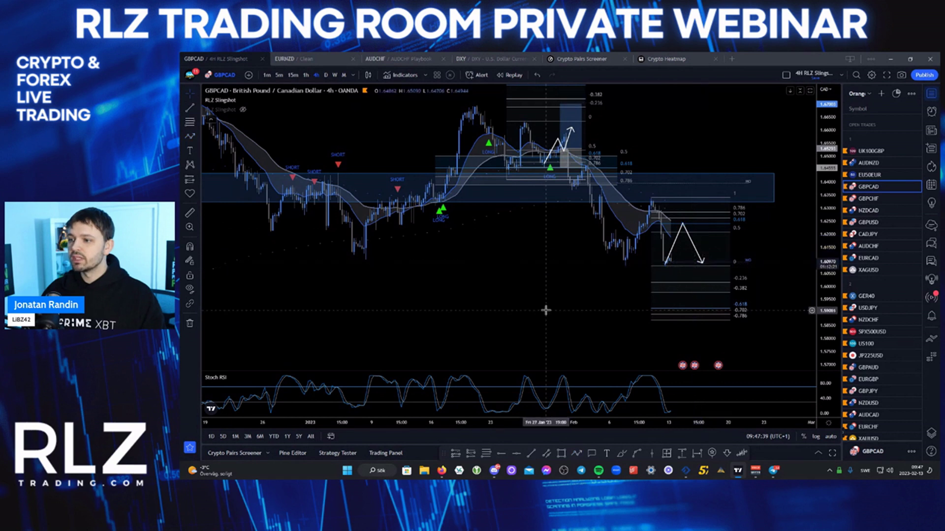
Check the GBPCHF 4-hour chart and move GBPCHF to the start of watchlist section 2.
{"action": "left_click", "coordinate": [871, 199]}
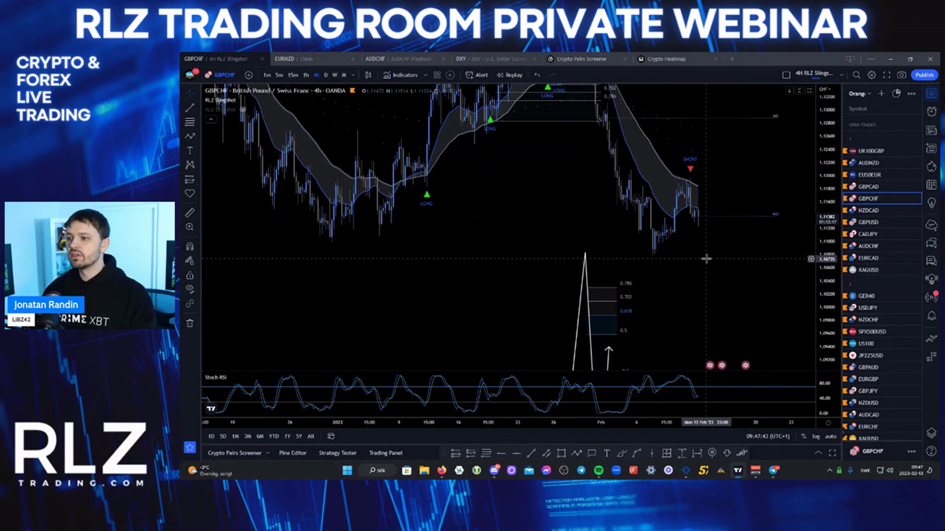
{"action": "left_click_drag", "start_coordinate": [705, 274], "coordinate": [702, 307]}
{"action": "scroll", "coordinate": [702, 308], "scroll_direction": "up", "scroll_amount": 1}
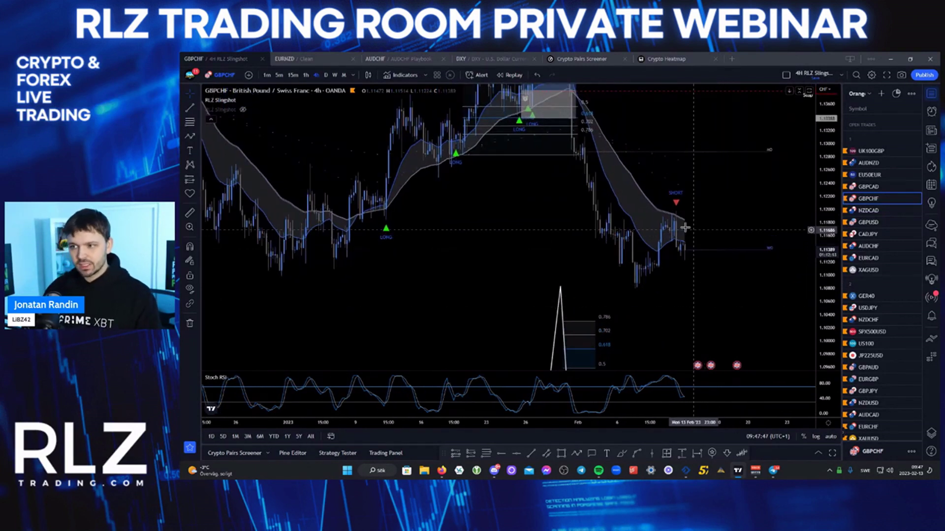
{"action": "left_click_drag", "start_coordinate": [872, 201], "coordinate": [862, 290]}
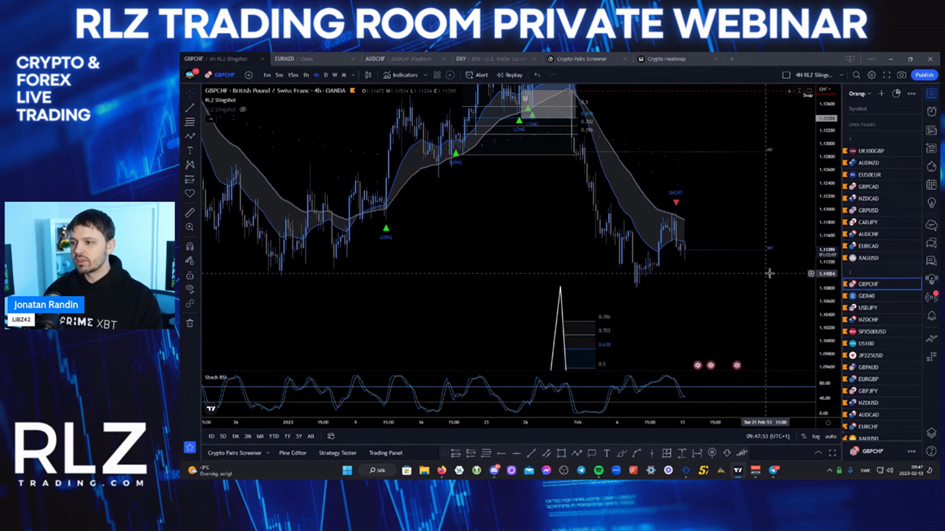
Set two GBPCHF price alerts, at about 1.1100 and about 1.1176.
{"action": "left_click", "coordinate": [810, 275]}
{"action": "left_click", "coordinate": [773, 284]}
{"action": "left_click", "coordinate": [811, 225]}
{"action": "left_click", "coordinate": [788, 239]}
Draw a Fibonacci retracement on NZDCAD from the recent swing high at about 0.8547 to the latest low at about 0.8411.
{"action": "left_click", "coordinate": [868, 187]}
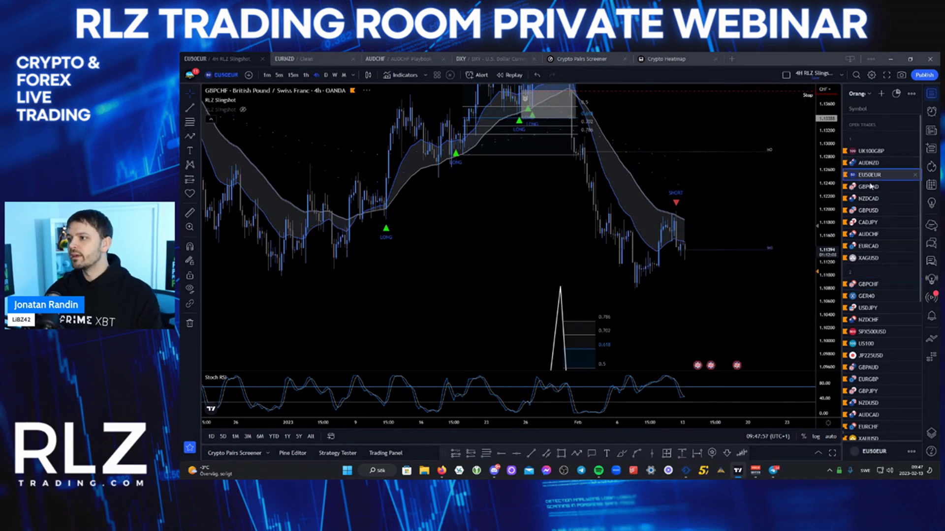
{"action": "left_click", "coordinate": [868, 199]}
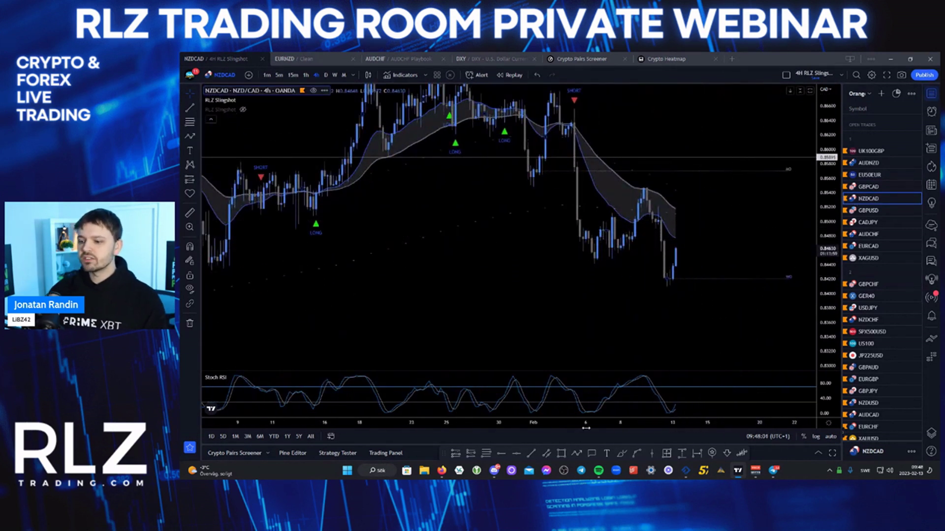
{"action": "left_click", "coordinate": [486, 453]}
{"action": "left_click", "coordinate": [644, 189]}
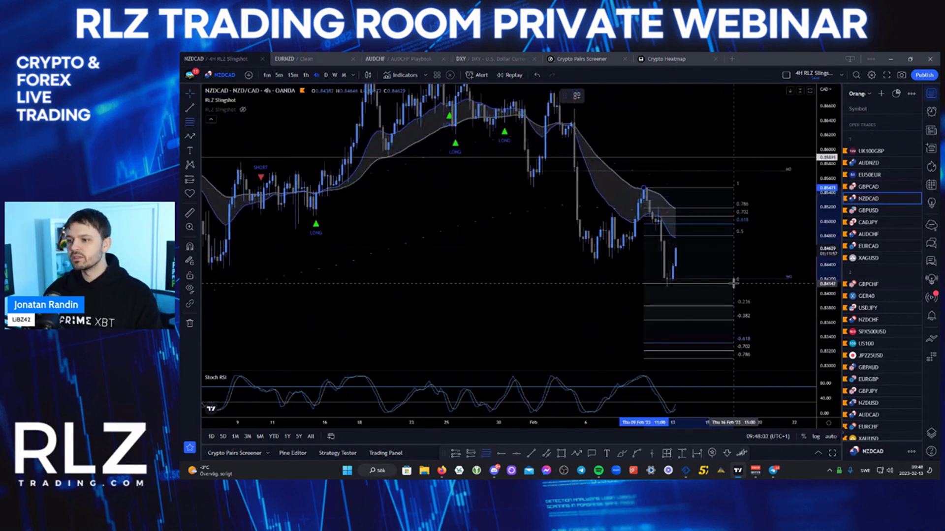
{"action": "left_click", "coordinate": [746, 286]}
Draw a projected path on NZDCAD from the latest low to about 0.8506 and back down to about 0.8424.
{"action": "left_click", "coordinate": [576, 453]}
{"action": "left_click", "coordinate": [661, 286]}
{"action": "left_click", "coordinate": [690, 217]}
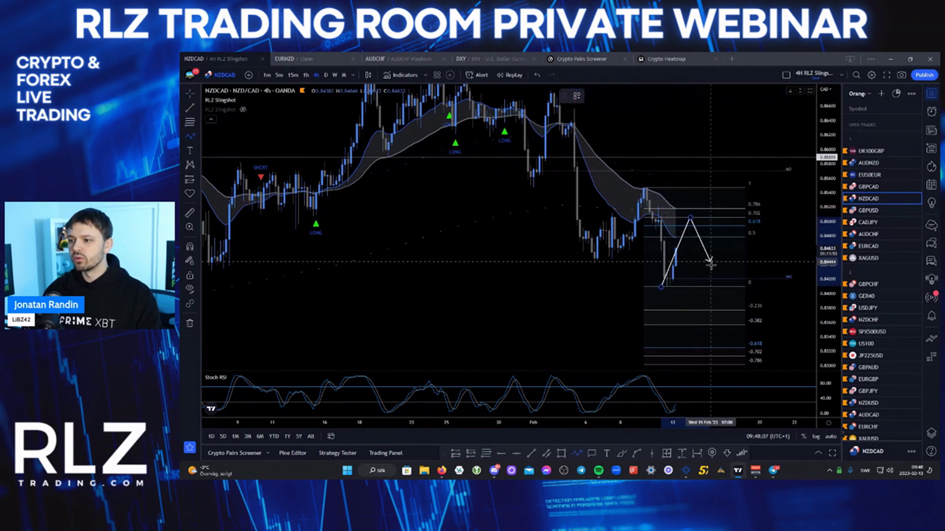
{"action": "double_click", "coordinate": [721, 276]}
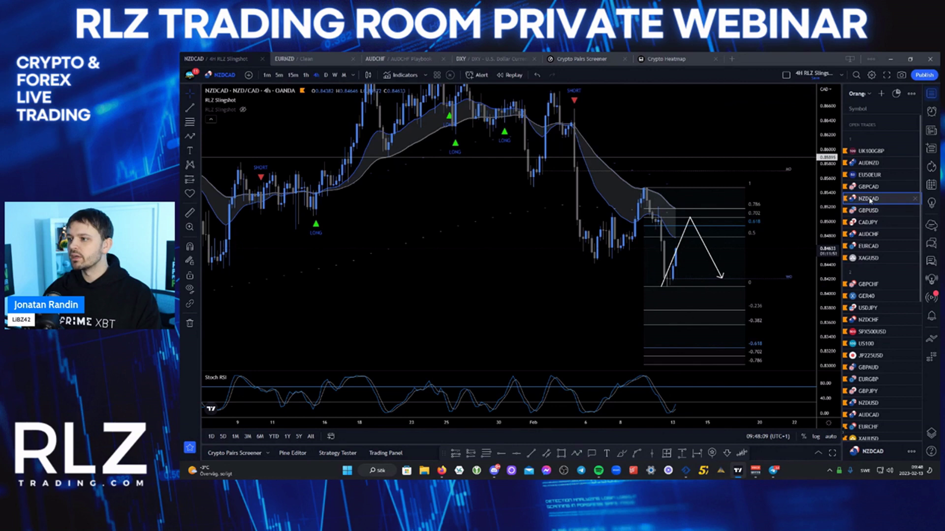
Draw a projected path on GBPUSD from the recent swing high down to about 1.1894, up to about 1.2083 and down to about 1.1790.
{"action": "left_click", "coordinate": [869, 211]}
{"action": "mouse_move", "coordinate": [674, 309]}
{"action": "left_mouse_down"}
{"action": "mouse_move", "coordinate": [682, 277]}
{"action": "mouse_move", "coordinate": [672, 291]}
{"action": "left_mouse_up"}
{"action": "scroll", "coordinate": [682, 276], "scroll_direction": "down", "scroll_amount": 1}
{"action": "scroll", "coordinate": [707, 290], "scroll_direction": "up", "scroll_amount": 1}
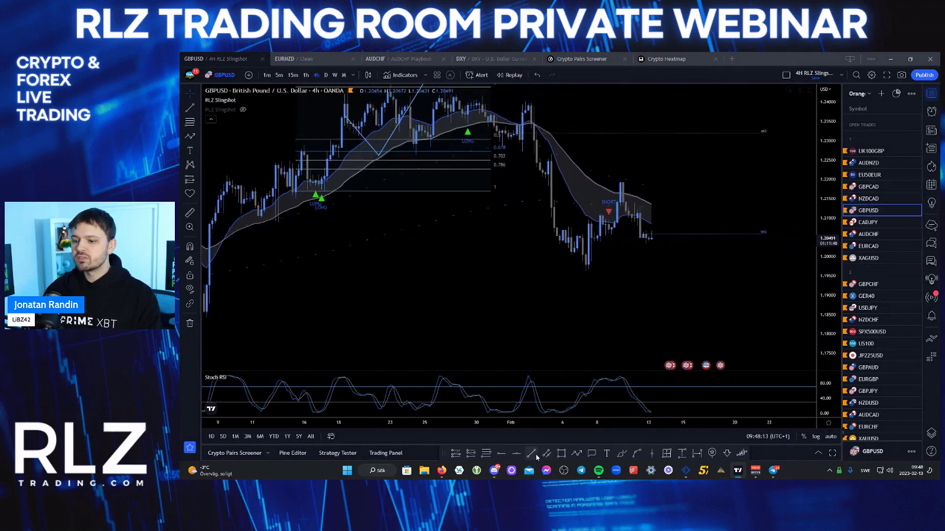
{"action": "left_click", "coordinate": [576, 453]}
{"action": "left_click", "coordinate": [621, 185]}
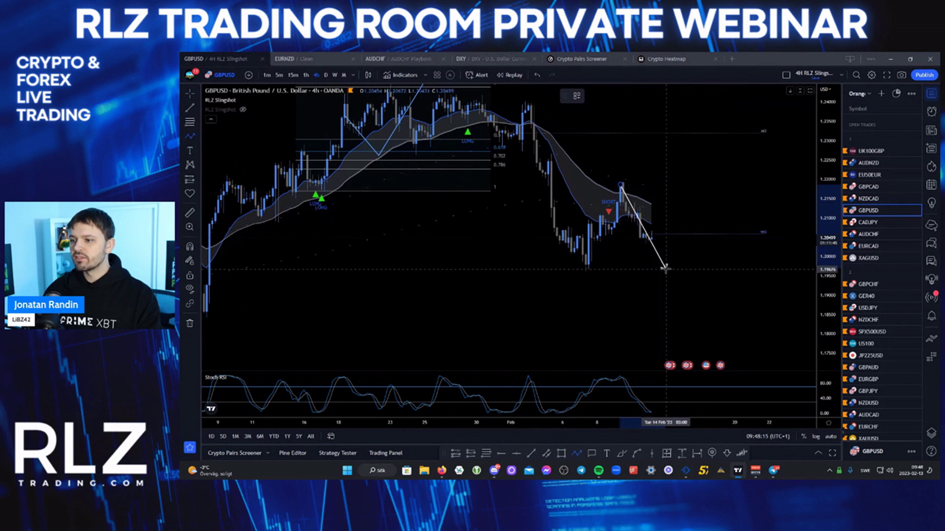
{"action": "left_click", "coordinate": [679, 298]}
{"action": "left_click", "coordinate": [720, 225]}
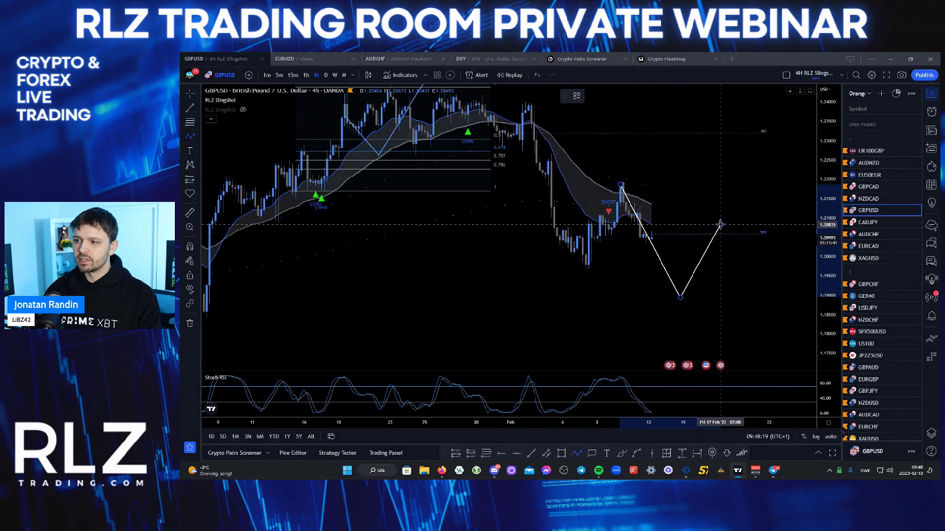
{"action": "double_click", "coordinate": [785, 338]}
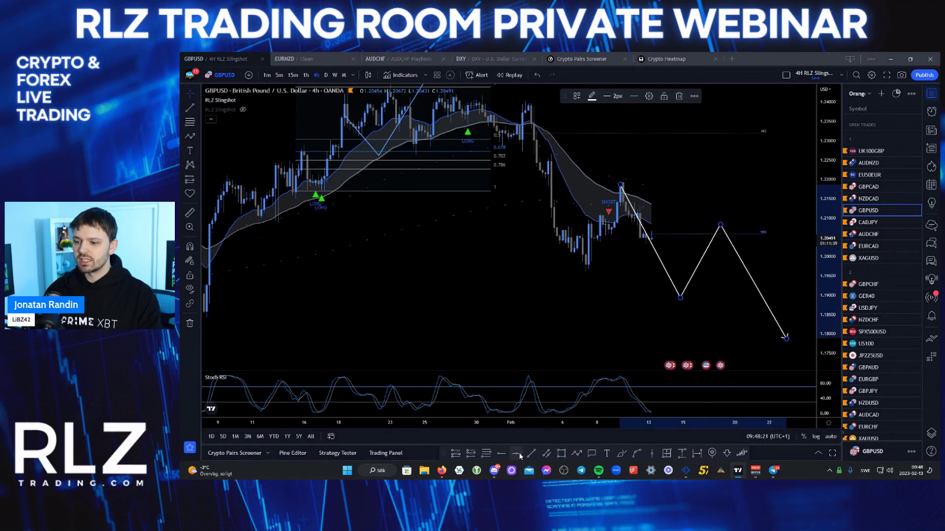
Add a Fibonacci retracement on GBPUSD from the swing high to the path's first low, and move GBPUSD below XAGUSD in section 1.
{"action": "left_click", "coordinate": [617, 182]}
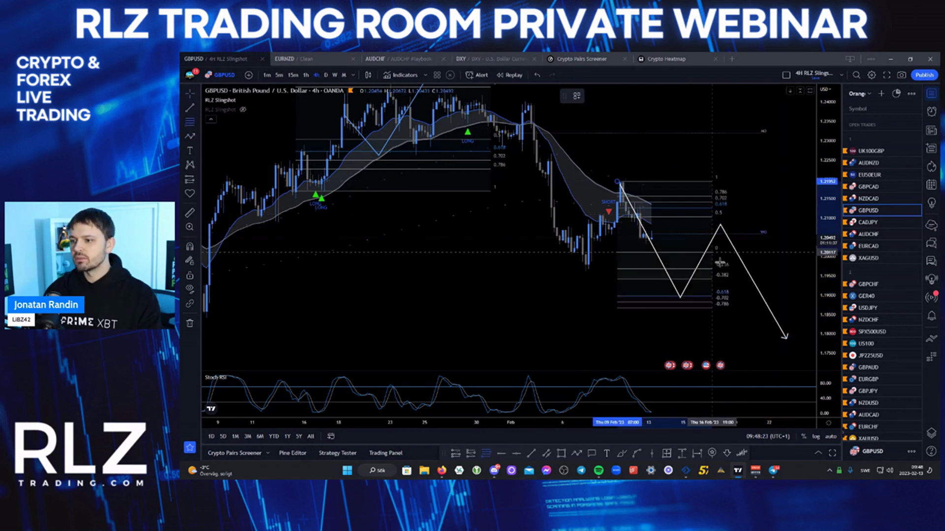
{"action": "left_click", "coordinate": [552, 275]}
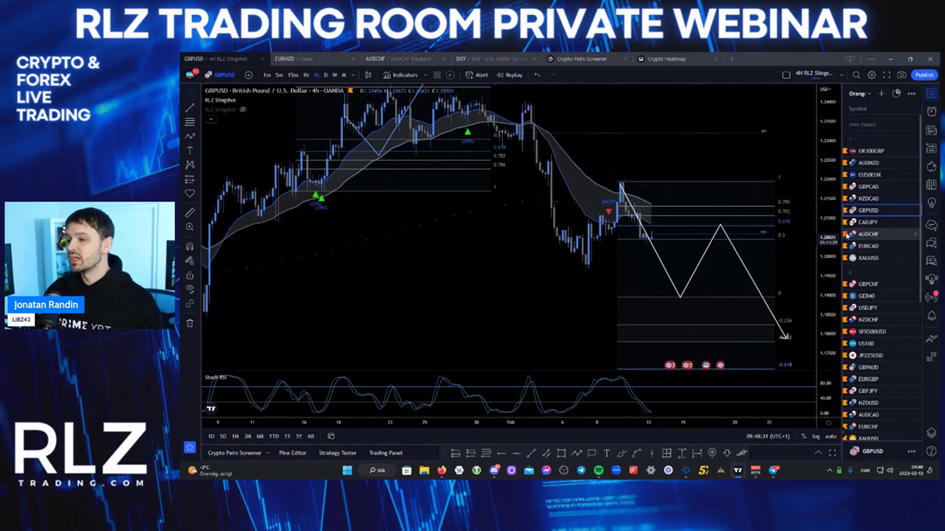
{"action": "left_click_drag", "start_coordinate": [873, 214], "coordinate": [871, 263]}
Draw a Fibonacci retracement on CADJPY from the recent low at about 97.2 up to about 100.0.
{"action": "left_click", "coordinate": [863, 212]}
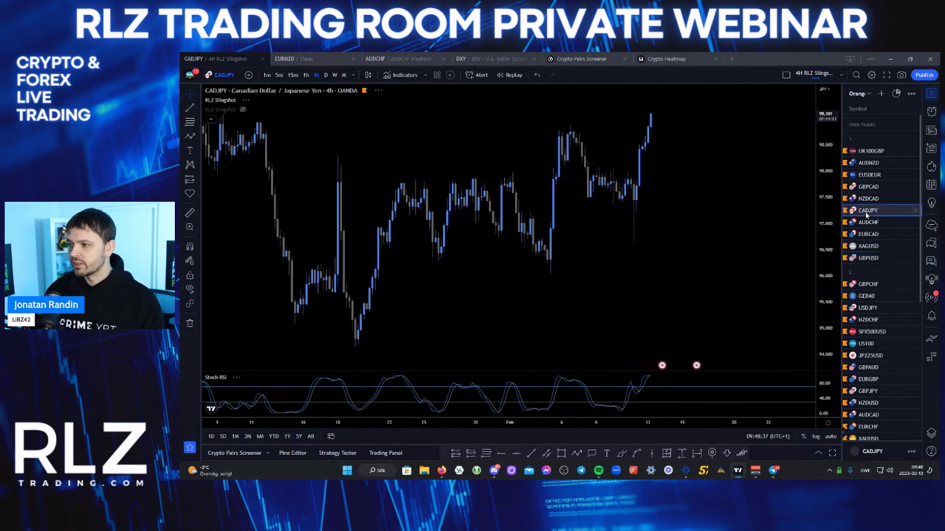
{"action": "left_click_drag", "start_coordinate": [828, 196], "coordinate": [828, 294]}
{"action": "left_click_drag", "start_coordinate": [701, 305], "coordinate": [653, 347]}
{"action": "scroll", "coordinate": [596, 350], "scroll_direction": "down", "scroll_amount": 2}
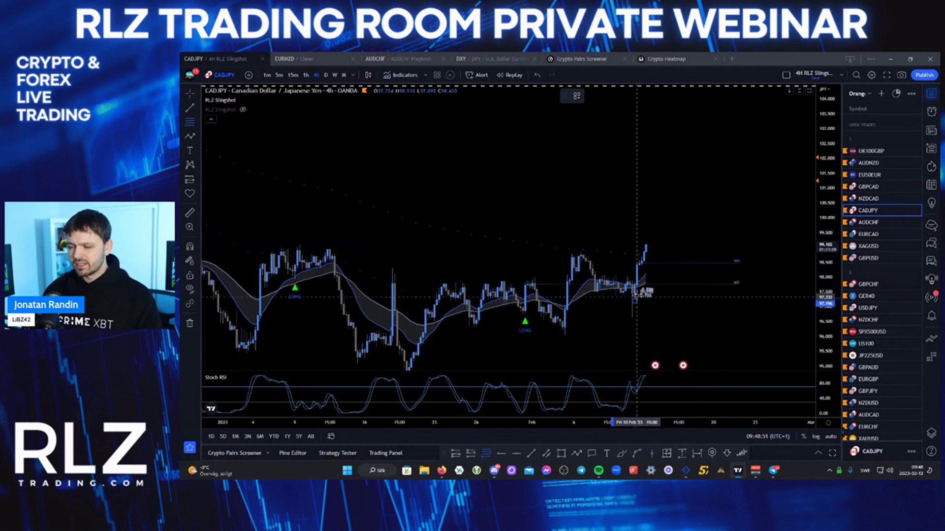
{"action": "left_click_drag", "start_coordinate": [638, 294], "coordinate": [739, 213]}
Draw a projected path on CADJPY from about 97.2 up to about 100.4 and back down to about 98.3.
{"action": "left_click", "coordinate": [577, 453]}
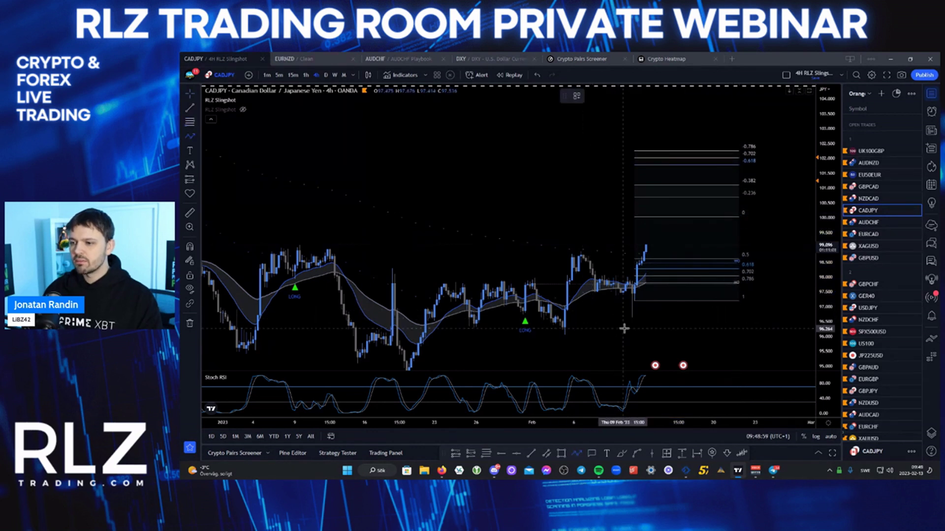
{"action": "left_click", "coordinate": [631, 301]}
{"action": "left_click", "coordinate": [658, 206]}
{"action": "left_click", "coordinate": [701, 267]}
Mark the CADJPY range with dashed levels from about 98.9 down to about 95.5, and move CADJPY below XAGUSD in section 1.
{"action": "scroll", "coordinate": [585, 211], "scroll_direction": "down", "scroll_amount": 3}
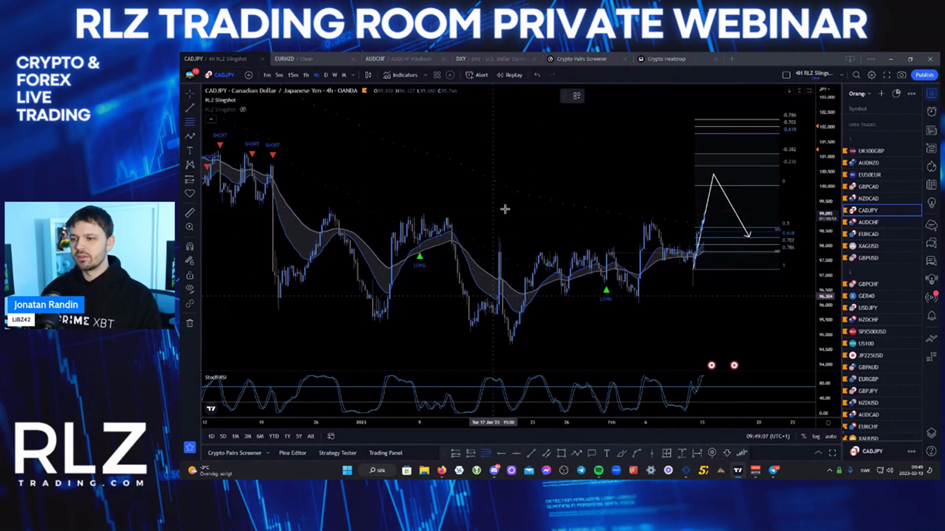
{"action": "left_click", "coordinate": [576, 96]}
{"action": "left_click", "coordinate": [576, 245]}
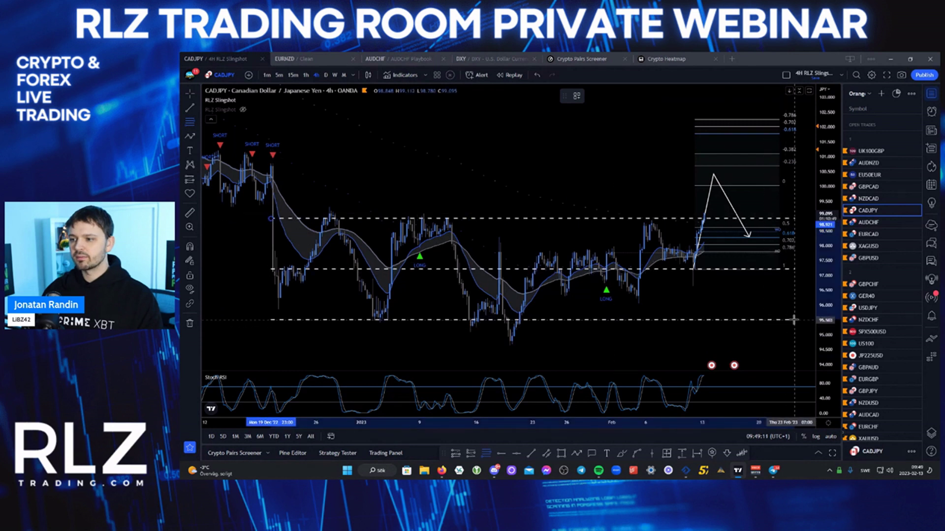
{"action": "left_click_drag", "start_coordinate": [626, 196], "coordinate": [555, 173]}
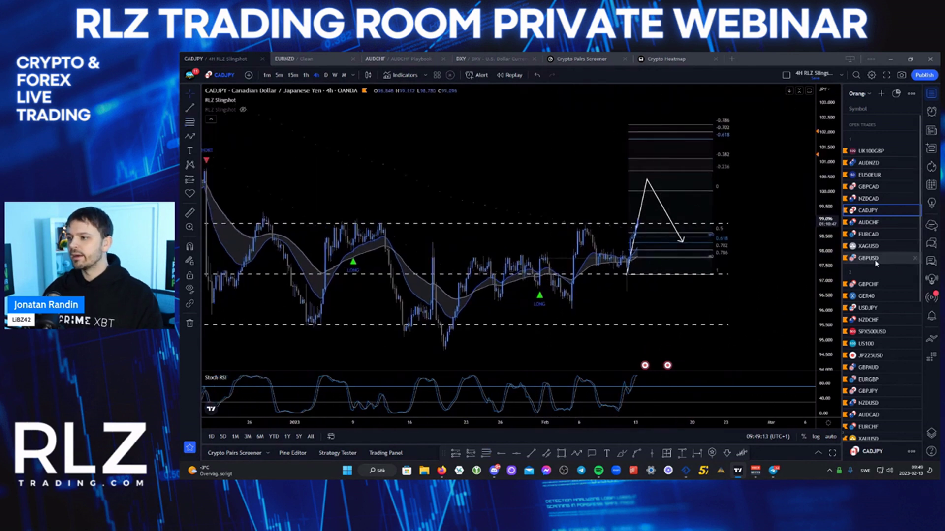
{"action": "left_click_drag", "start_coordinate": [873, 212], "coordinate": [872, 253]}
Delete the old Fibonacci retracement, take-profit lines, position, shaded zone and rising channel from the AUDCHF chart.
{"action": "left_click", "coordinate": [869, 210]}
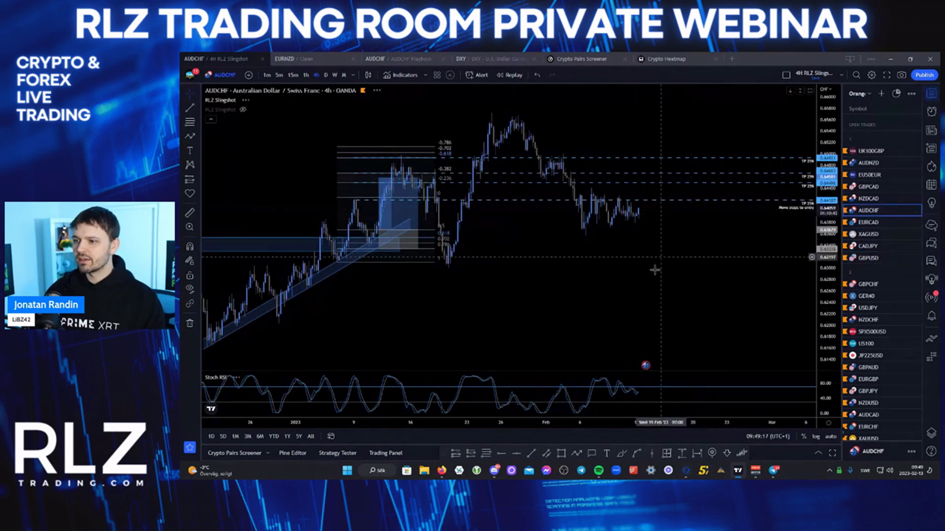
{"action": "left_click_drag", "start_coordinate": [666, 301], "coordinate": [671, 306]}
{"action": "scroll", "coordinate": [671, 306], "scroll_direction": "down", "scroll_amount": 1}
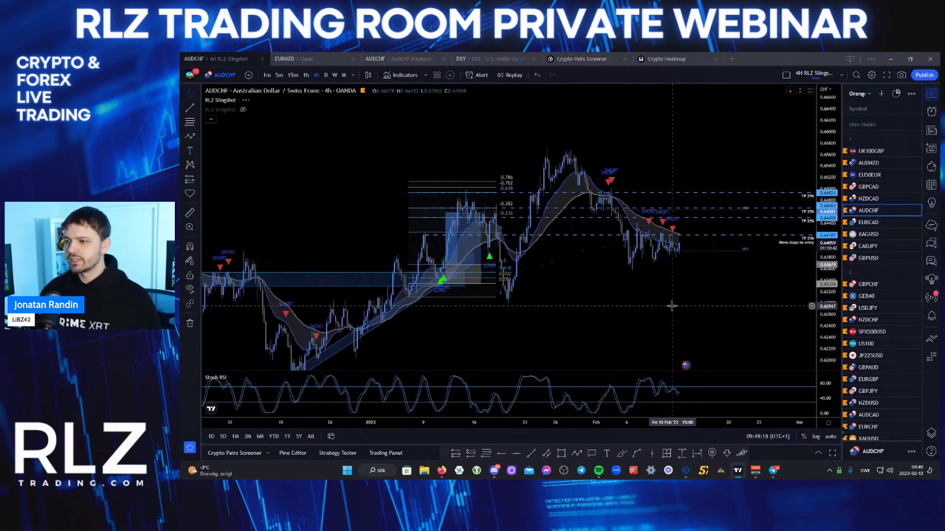
{"action": "left_click", "coordinate": [485, 191]}
{"action": "key", "text": "Delete"}
{"action": "left_click", "coordinate": [478, 217]}
{"action": "key", "text": "Delete"}
{"action": "left_click", "coordinate": [446, 208]}
{"action": "key", "text": "Delete"}
{"action": "left_click", "coordinate": [442, 213]}
{"action": "key", "text": "Delete"}
{"action": "left_click", "coordinate": [434, 235]}
{"action": "key", "text": "Delete"}
{"action": "left_click", "coordinate": [373, 278]}
{"action": "key", "text": "Delete"}
{"action": "left_click_drag", "start_coordinate": [703, 302], "coordinate": [707, 263]}
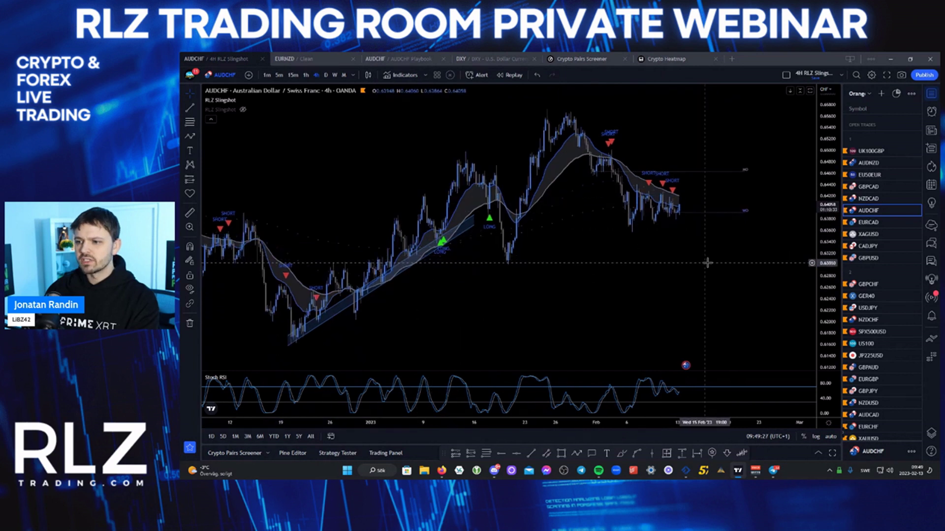
{"action": "left_click", "coordinate": [470, 229]}
{"action": "key", "text": "Delete"}
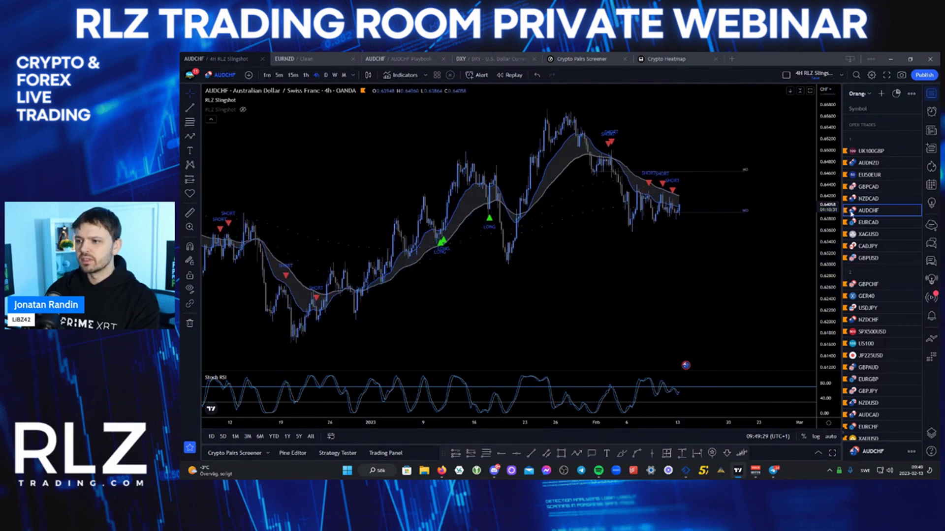
Set AUDCHF price alerts at about 0.635 and 0.645, and move AUDCHF to the beginning of section 2.
{"action": "left_click_drag", "start_coordinate": [829, 190], "coordinate": [829, 240]}
{"action": "left_click_drag", "start_coordinate": [695, 270], "coordinate": [642, 292]}
{"action": "scroll", "coordinate": [642, 292], "scroll_direction": "down", "scroll_amount": 2}
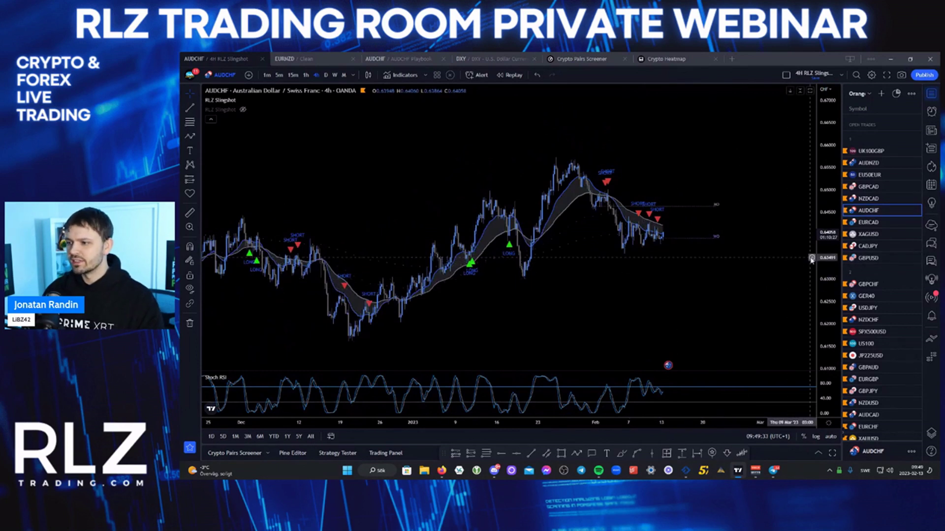
{"action": "left_click_drag", "start_coordinate": [688, 309], "coordinate": [594, 269]}
{"action": "scroll", "coordinate": [728, 248], "scroll_direction": "down", "scroll_amount": 1}
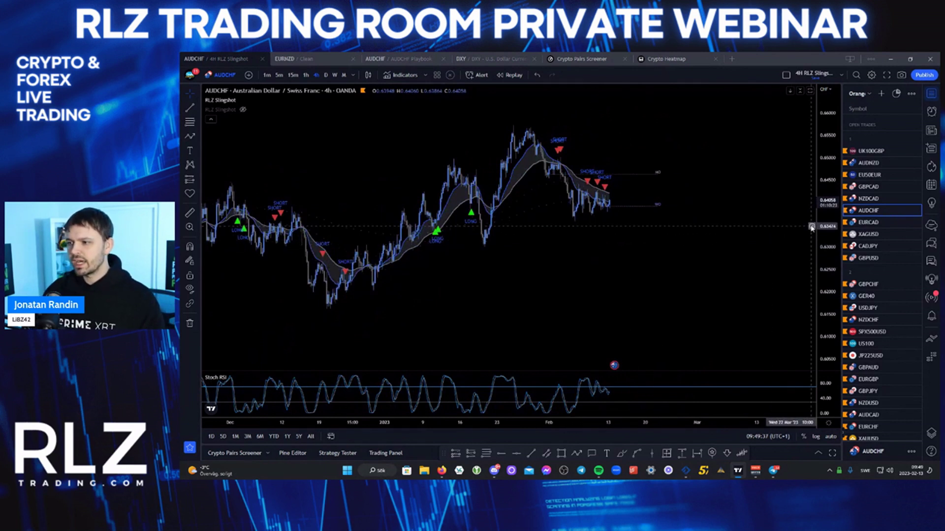
{"action": "left_click", "coordinate": [812, 228]}
{"action": "left_click", "coordinate": [761, 177]}
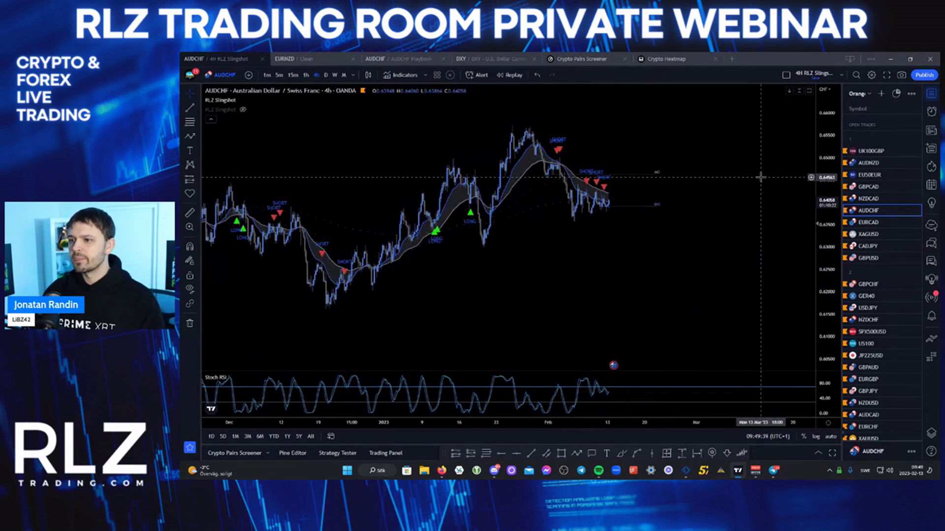
{"action": "left_click", "coordinate": [812, 180]}
{"action": "left_click", "coordinate": [743, 183]}
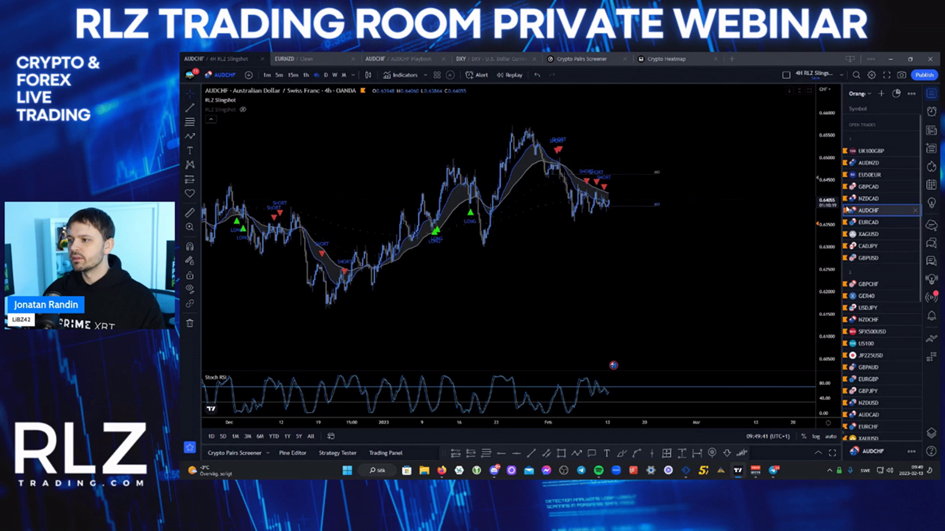
{"action": "left_click_drag", "start_coordinate": [866, 235], "coordinate": [866, 279]}
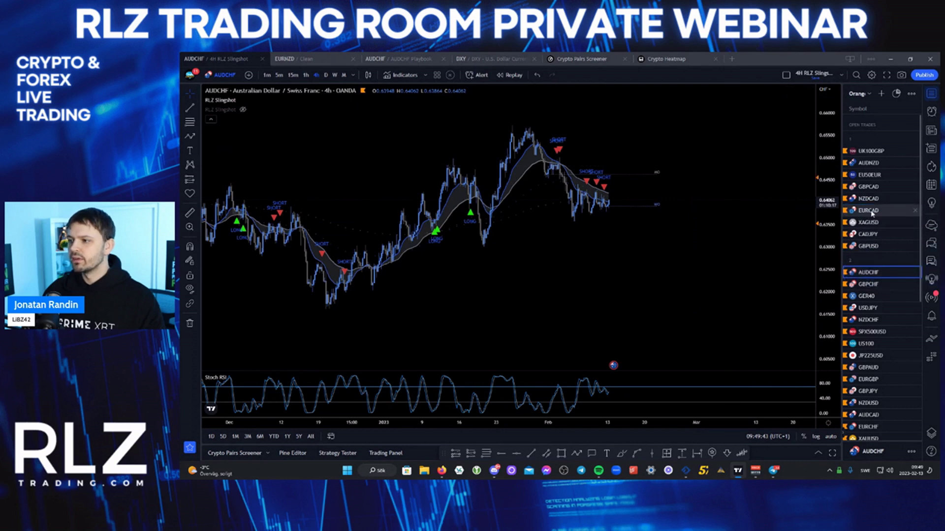
Set XAGUSD price alerts at about 21.7 and 22.3, and move XAGUSD to the beginning of section 2.
{"action": "left_click", "coordinate": [871, 211]}
{"action": "key", "text": "Down"}
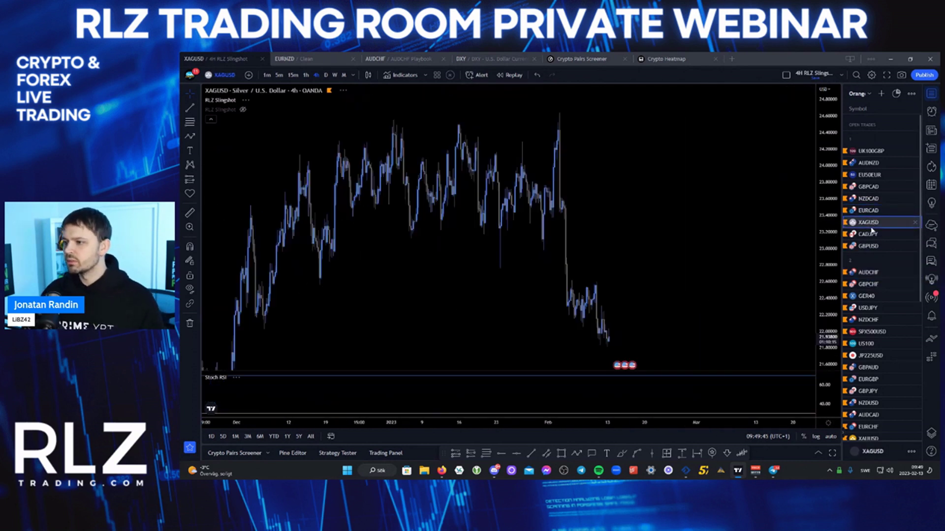
{"action": "left_click_drag", "start_coordinate": [624, 362], "coordinate": [686, 308]}
{"action": "scroll", "coordinate": [685, 308], "scroll_direction": "up", "scroll_amount": 3}
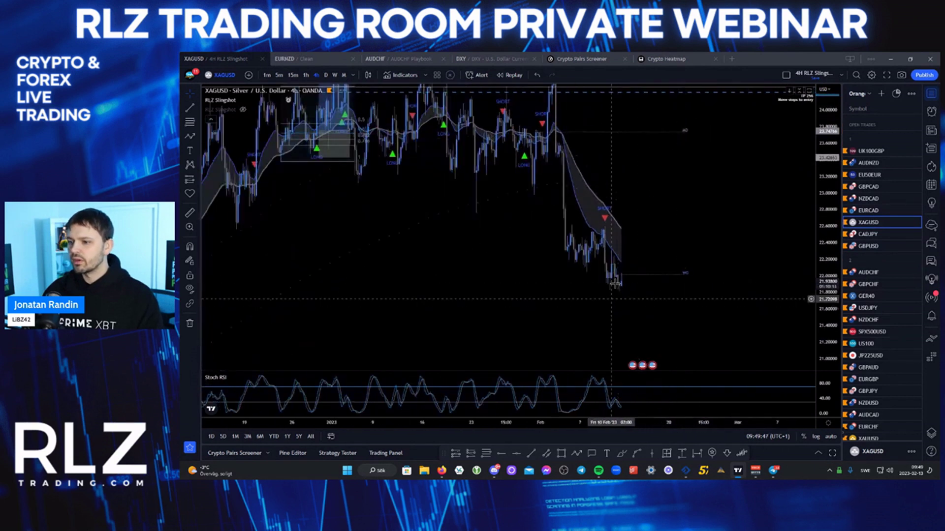
{"action": "left_click_drag", "start_coordinate": [620, 307], "coordinate": [652, 252]}
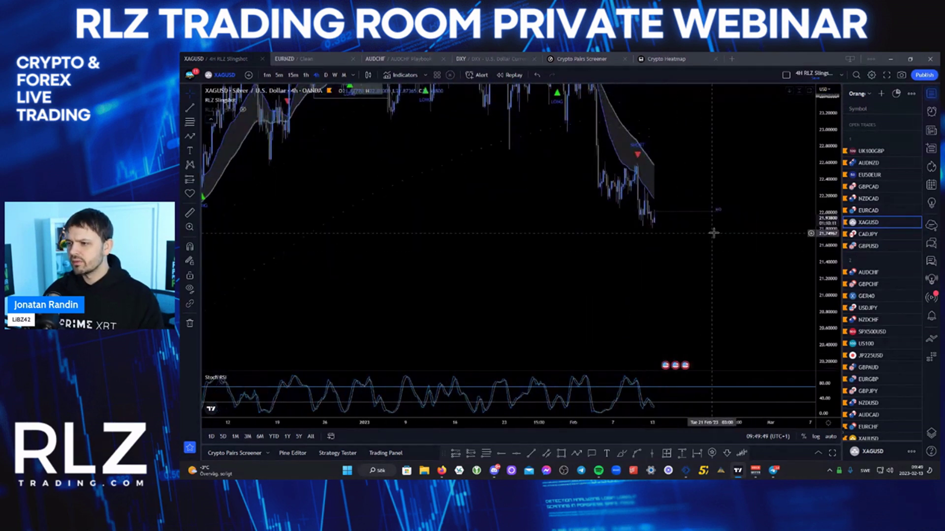
{"action": "left_click", "coordinate": [811, 240]}
{"action": "left_click", "coordinate": [789, 186]}
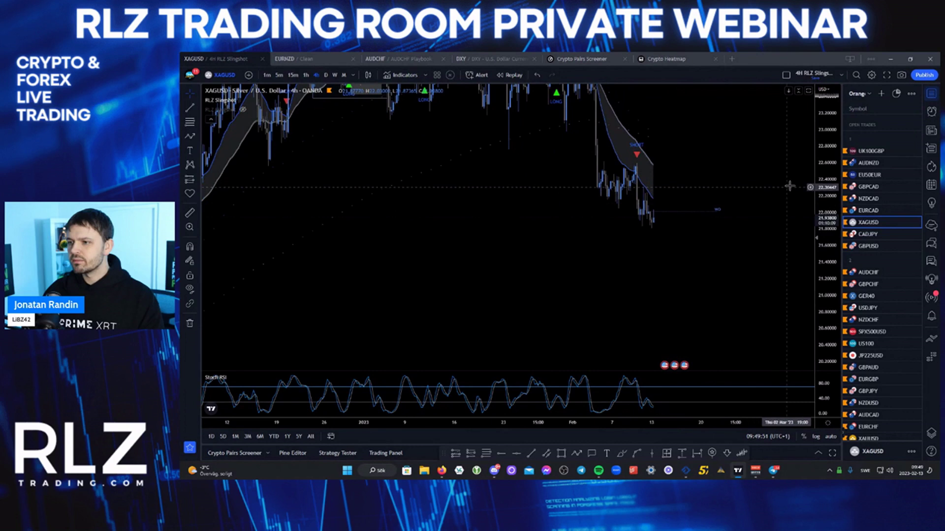
{"action": "left_click", "coordinate": [810, 184]}
{"action": "left_click", "coordinate": [868, 227]}
{"action": "left_click_drag", "start_coordinate": [869, 255], "coordinate": [869, 256]}
Review the section 1 charts, including CADJPY, GBPUSD, EU50EUR and GBPCAD, for their drawn setups.
{"action": "left_click", "coordinate": [870, 223]}
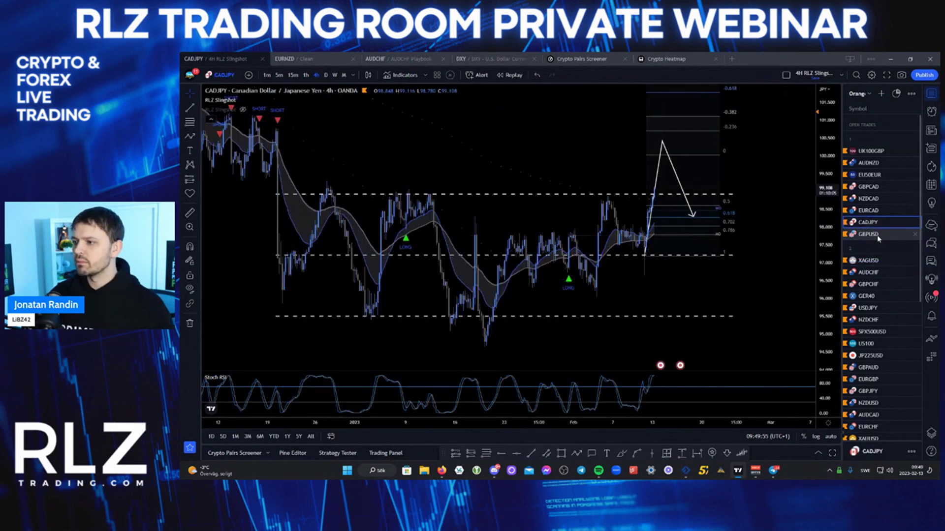
{"action": "left_click", "coordinate": [870, 235]}
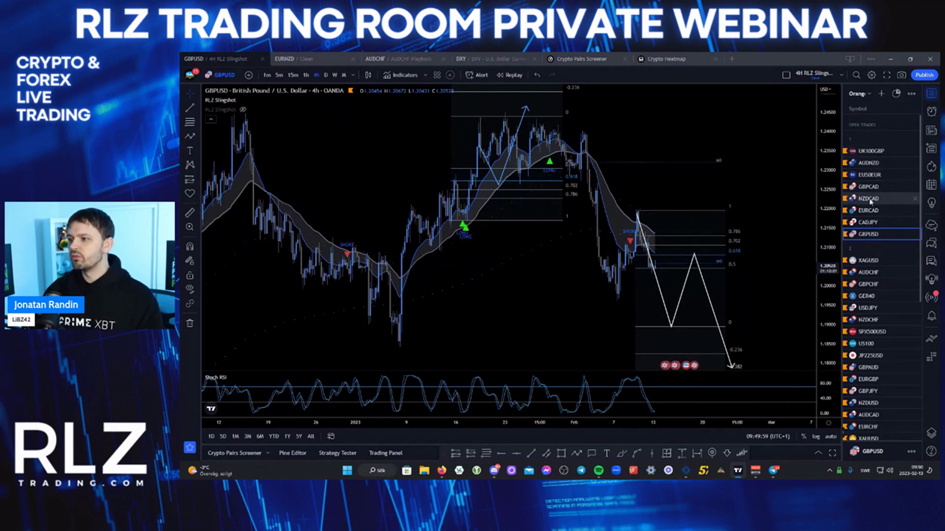
{"action": "left_click", "coordinate": [871, 162]}
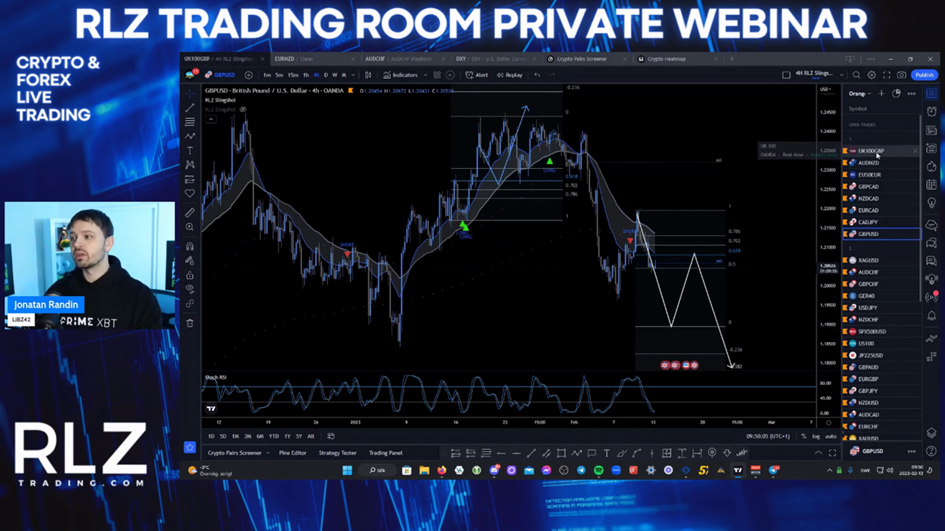
{"action": "key", "text": "Down"}
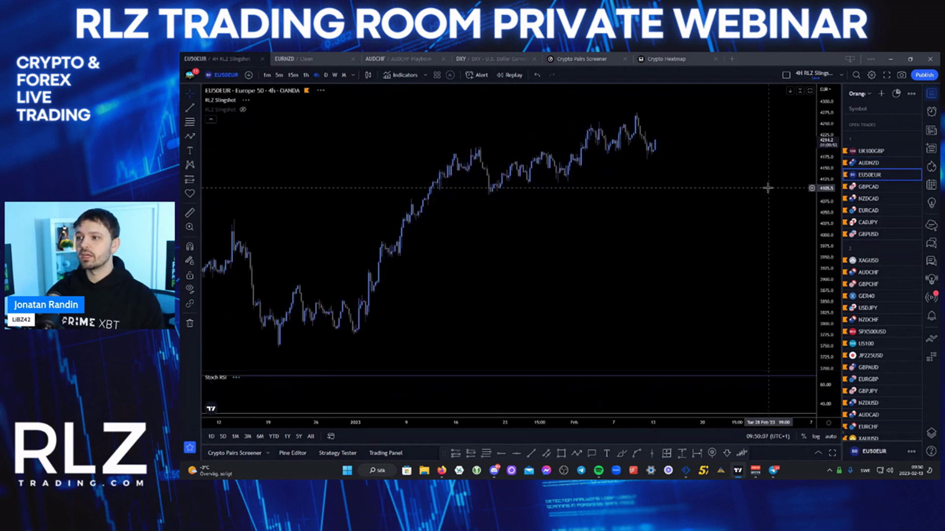
{"action": "key", "text": "Down"}
{"action": "key", "text": "Up"}
{"action": "key", "text": "Up"}
{"action": "key", "text": "Up"}
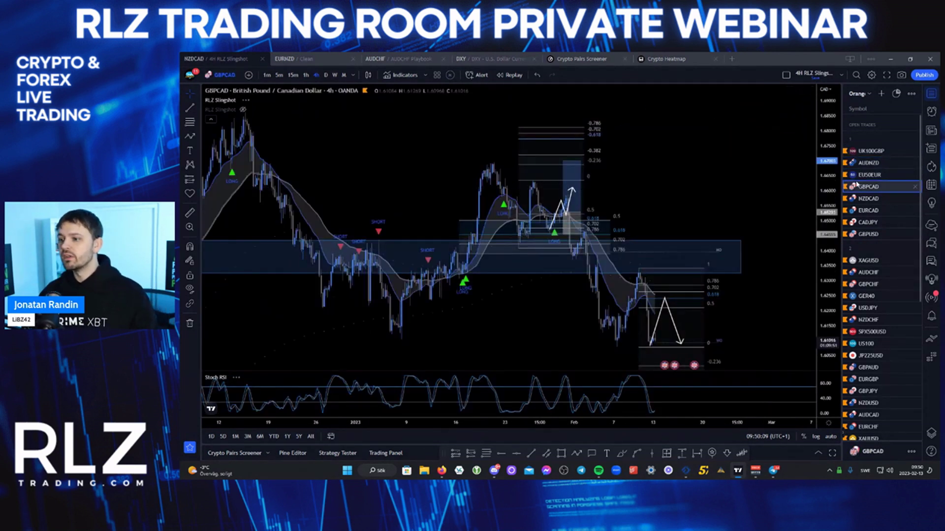
Set price alerts on UK100GBP above and below the current price, at about 7900 and 7822.
{"action": "scroll", "coordinate": [715, 229], "scroll_direction": "up", "scroll_amount": 1}
{"action": "left_click_drag", "start_coordinate": [658, 223], "coordinate": [700, 339]}
{"action": "scroll", "coordinate": [714, 305], "scroll_direction": "up", "scroll_amount": 3}
{"action": "left_click_drag", "start_coordinate": [825, 274], "coordinate": [821, 197]}
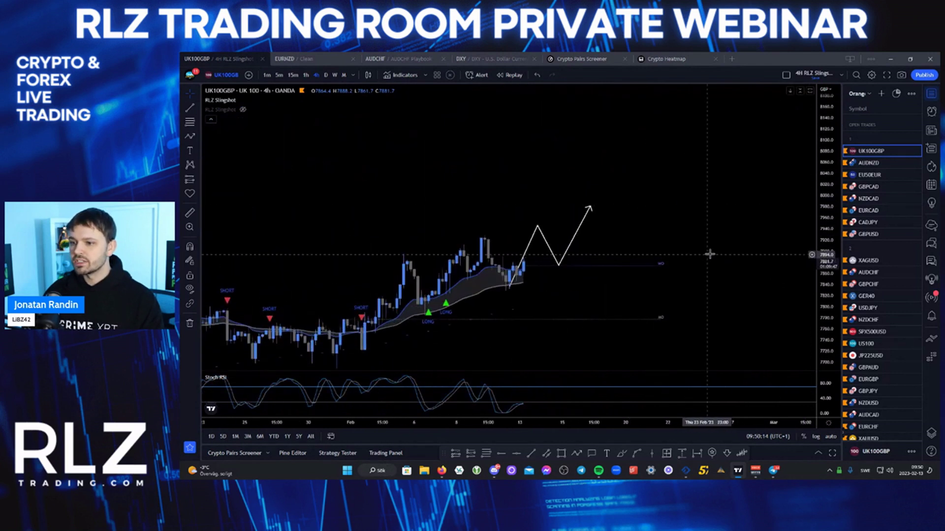
{"action": "left_click", "coordinate": [811, 252]}
{"action": "left_click", "coordinate": [785, 278]}
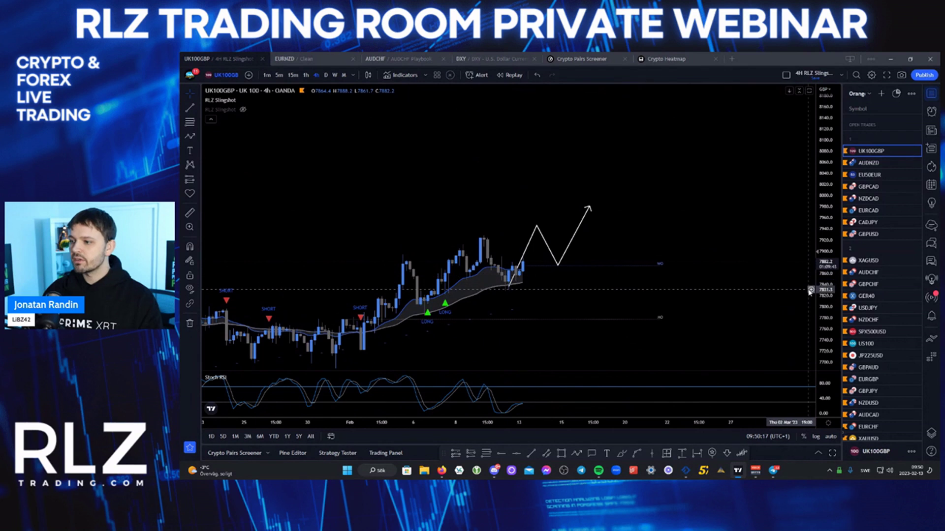
{"action": "left_click", "coordinate": [811, 294]}
{"action": "left_click", "coordinate": [784, 306]}
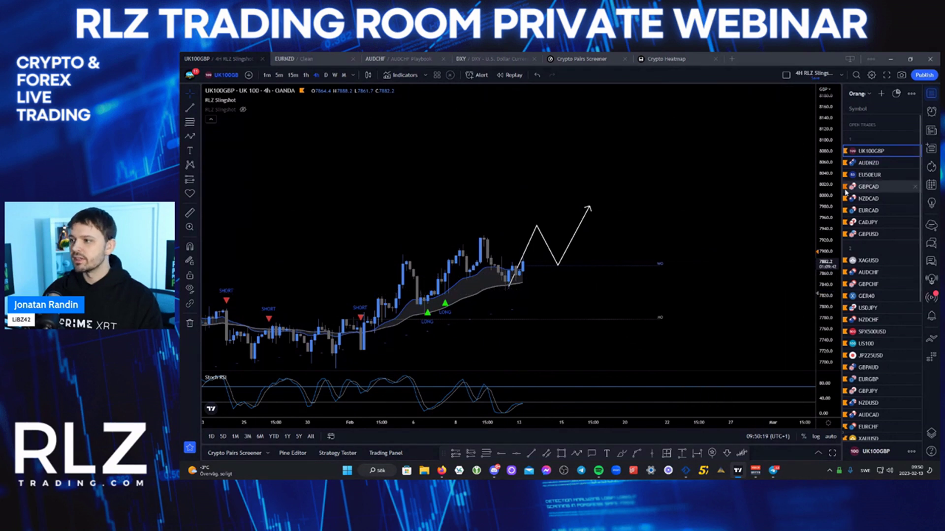
Check AUDNZD, and set price alerts on EU50EUR at about 4229 and 4170.
{"action": "left_click", "coordinate": [867, 164]}
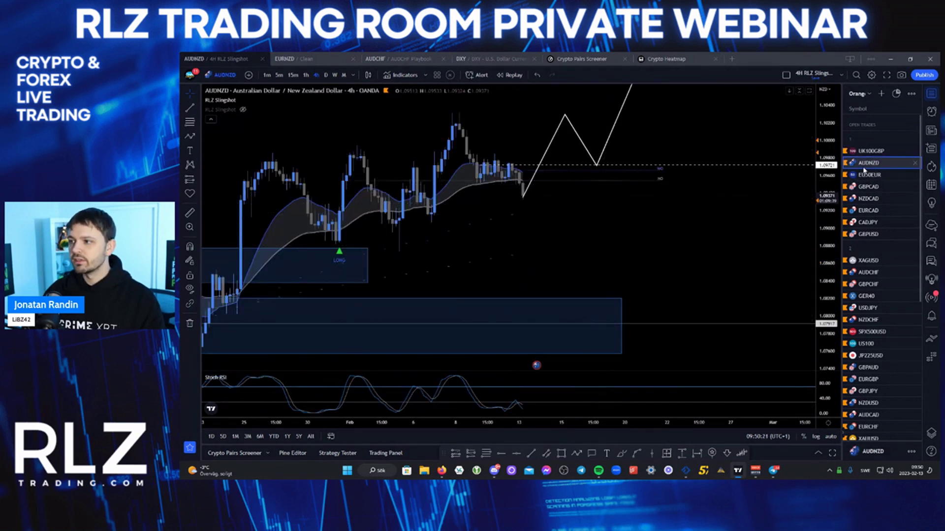
{"action": "key", "text": "Down"}
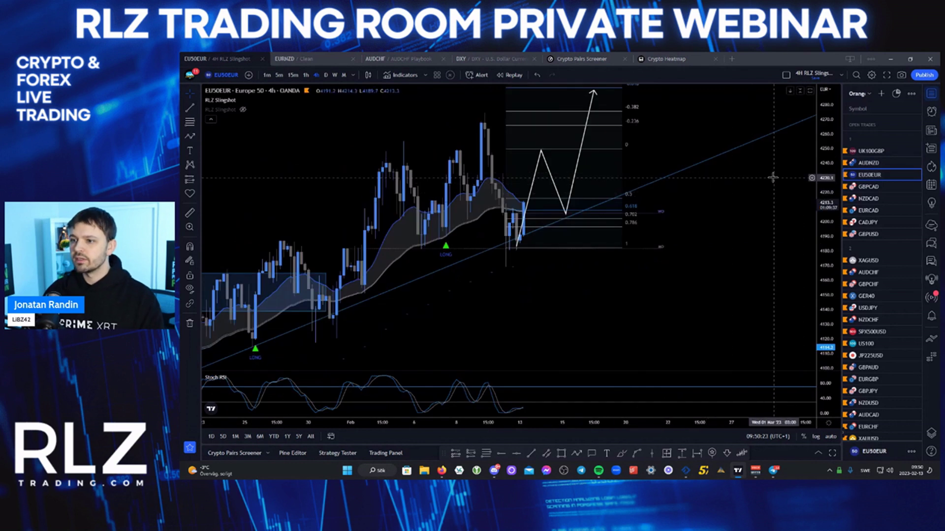
{"action": "left_click", "coordinate": [812, 180]}
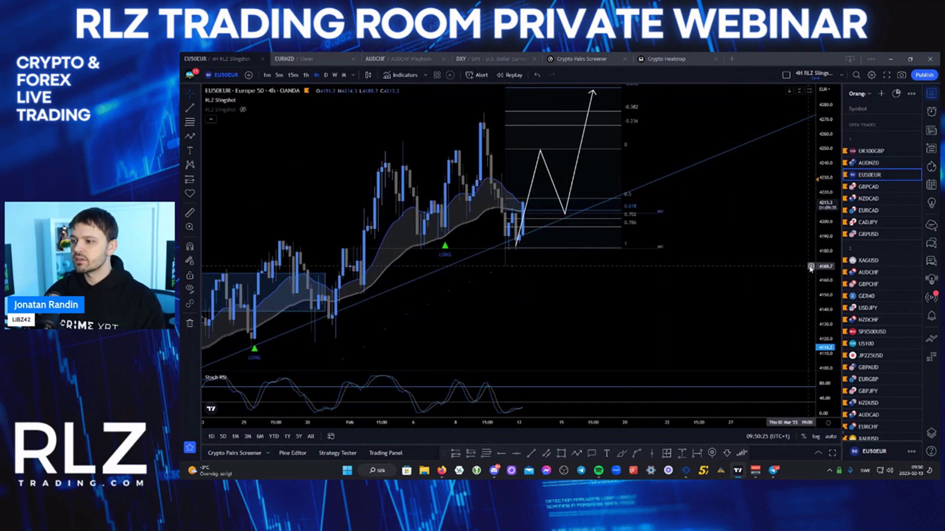
{"action": "left_click", "coordinate": [810, 266]}
{"action": "key", "text": "Escape"}
Set price alerts on GBPCAD at about 1.6200 and at 1.60105.
{"action": "key", "text": "Down"}
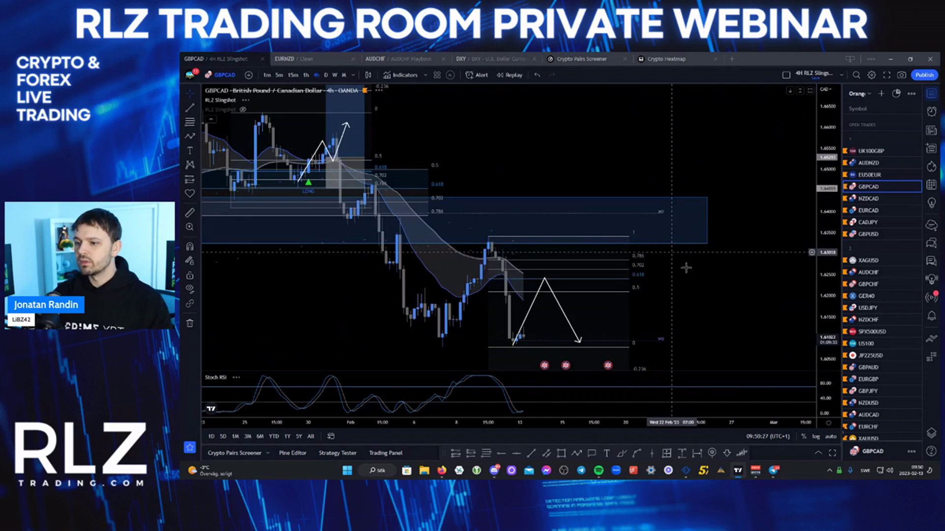
{"action": "left_click_drag", "start_coordinate": [719, 289], "coordinate": [729, 252]}
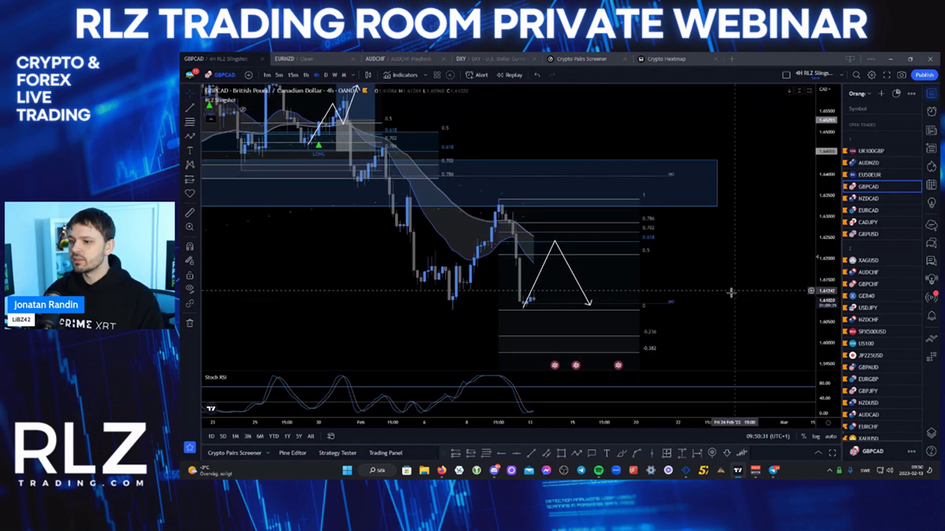
{"action": "left_click", "coordinate": [810, 337]}
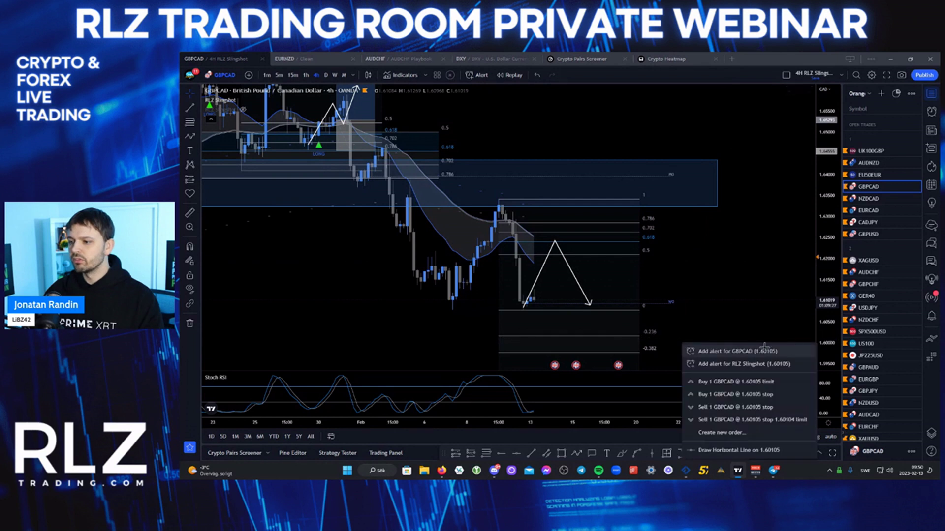
{"action": "key", "text": "Escape"}
Set a price alert on NZDCAD above the current price, at about 0.8488.
{"action": "key", "text": "Down"}
{"action": "left_click_drag", "start_coordinate": [716, 266], "coordinate": [738, 192]}
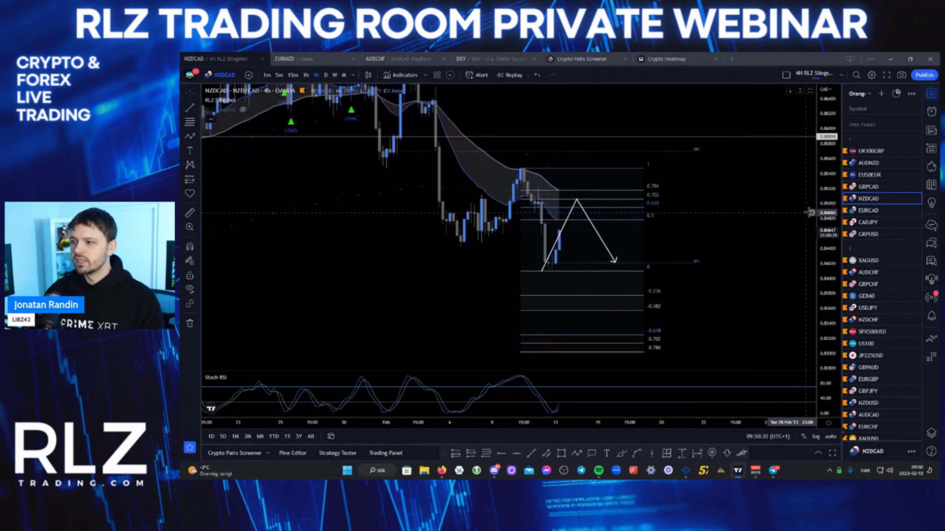
{"action": "left_click", "coordinate": [811, 214]}
{"action": "key", "text": "Escape"}
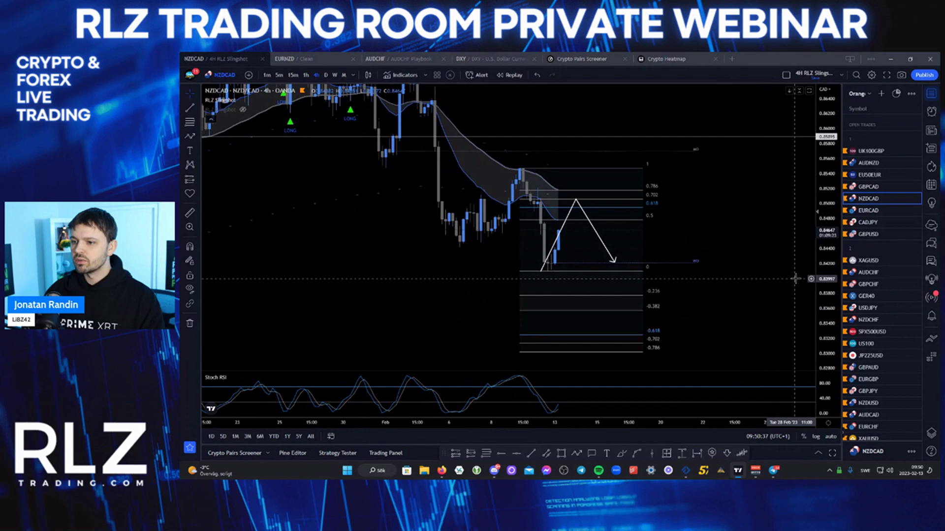
Set a price alert on NZDCAD below the current price, at about 0.840.
{"action": "left_click", "coordinate": [810, 284]}
{"action": "key", "text": "Escape"}
Set price alerts on EURCAD at 1.42235 and at about 1.4352, near the 0.5 retracement level.
{"action": "left_click", "coordinate": [868, 210]}
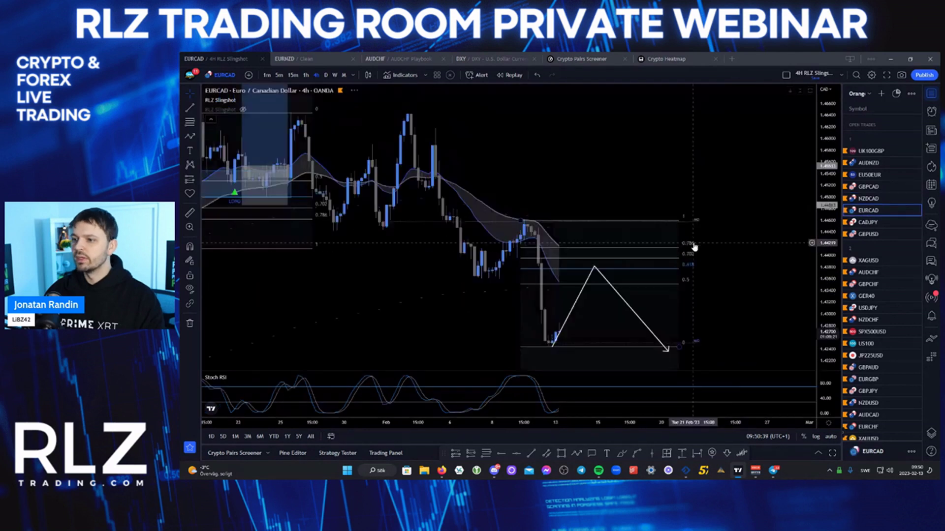
{"action": "left_click", "coordinate": [812, 267]}
{"action": "key", "text": "Escape"}
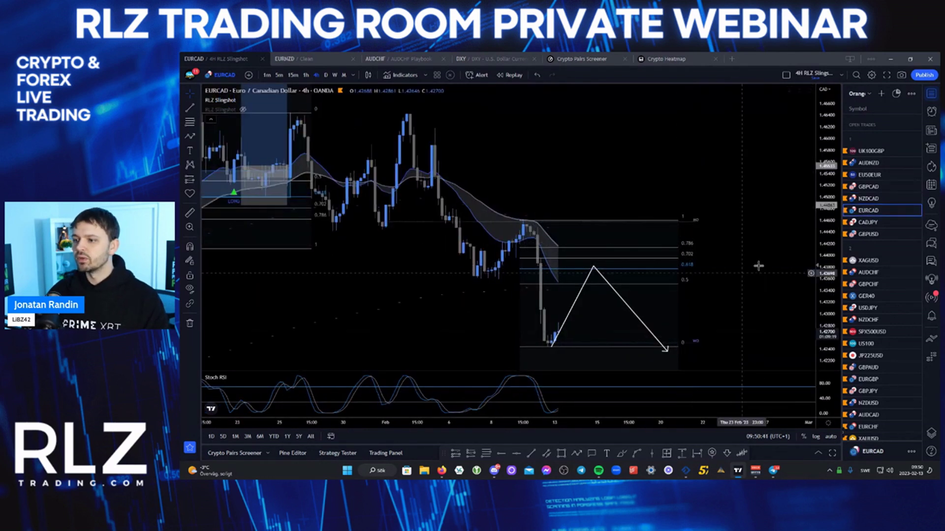
{"action": "left_click", "coordinate": [811, 264]}
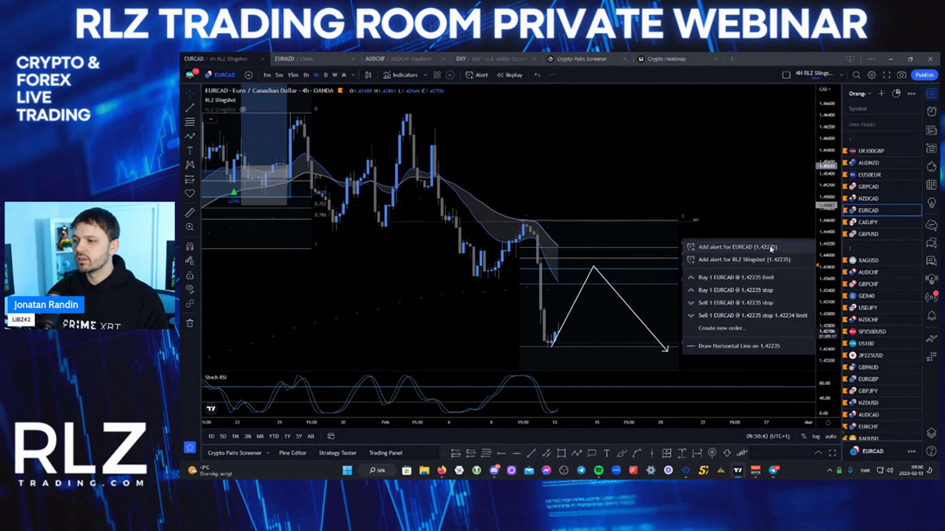
{"action": "key", "text": "Escape"}
{"action": "left_click", "coordinate": [816, 267]}
{"action": "left_click", "coordinate": [832, 317]}
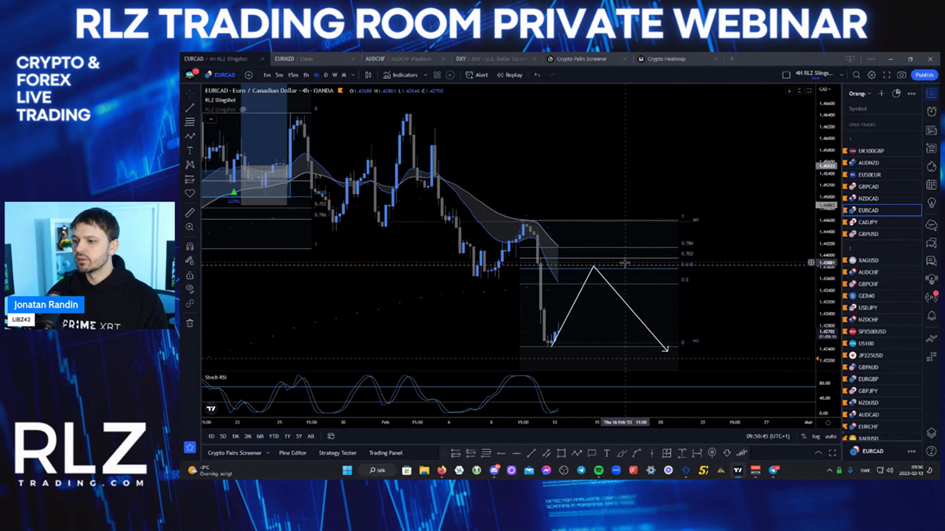
{"action": "double_click", "coordinate": [624, 284]}
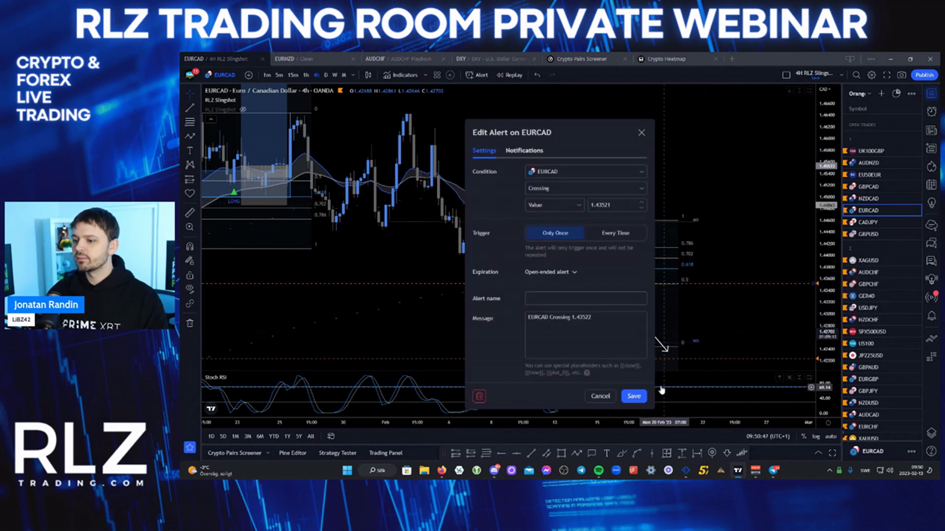
{"action": "key", "text": "Escape"}
Set price alerts on CADJPY at 98.570 and at 99.954.
{"action": "key", "text": "Down"}
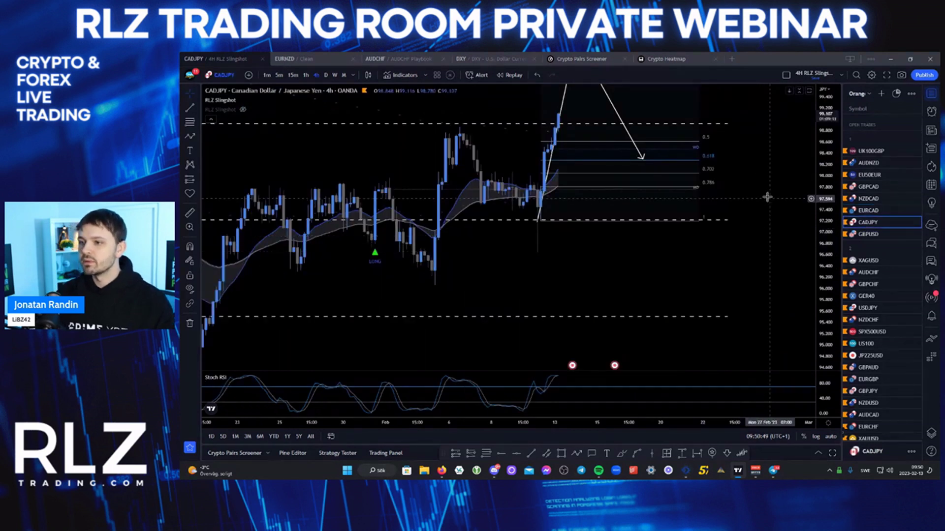
{"action": "left_click", "coordinate": [811, 144]}
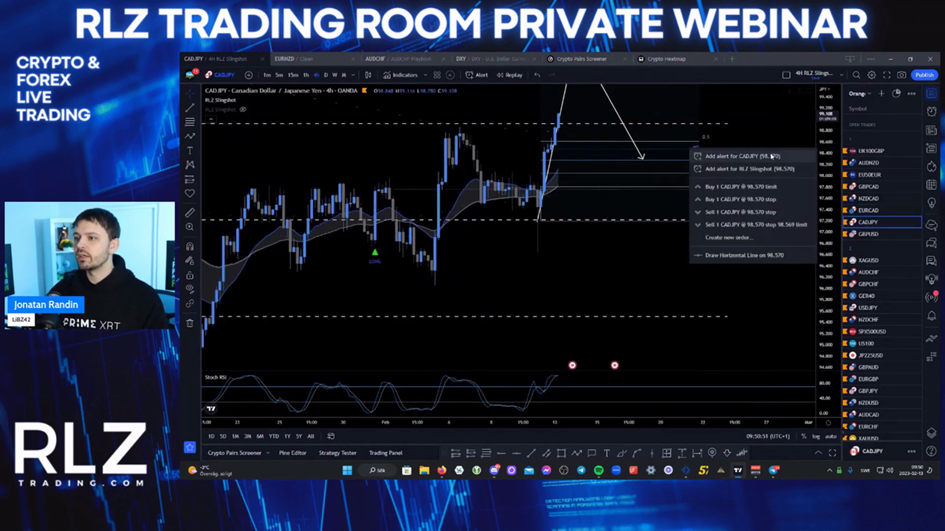
{"action": "left_click", "coordinate": [772, 157]}
{"action": "left_click_drag", "start_coordinate": [761, 138], "coordinate": [744, 251]}
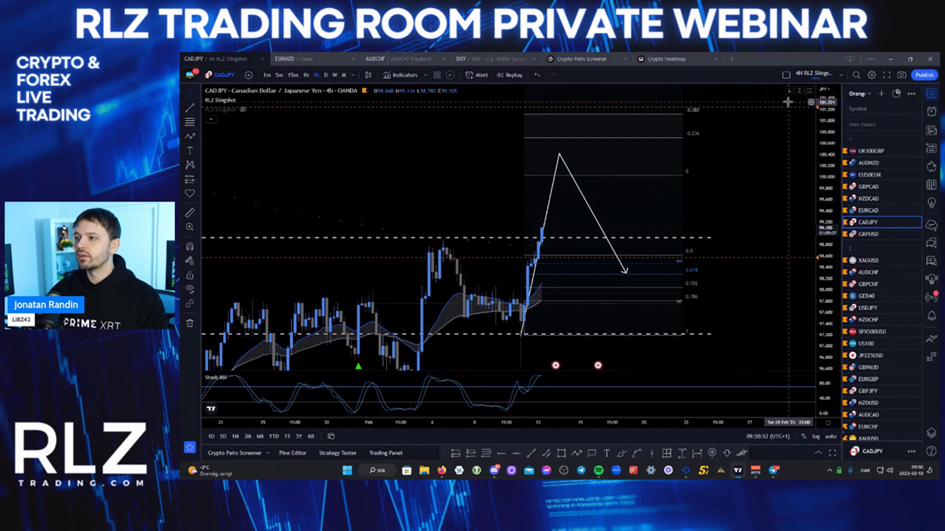
{"action": "left_click_drag", "start_coordinate": [787, 107], "coordinate": [771, 179]}
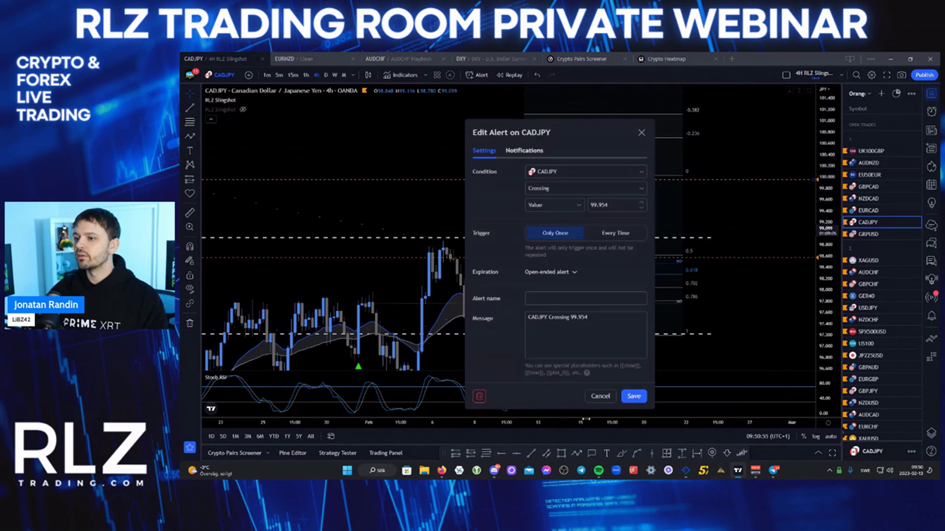
{"action": "left_click", "coordinate": [628, 395]}
Set price alerts on GBPUSD below and above the current price, at about 1.1979 and 1.2144.
{"action": "key", "text": "Down"}
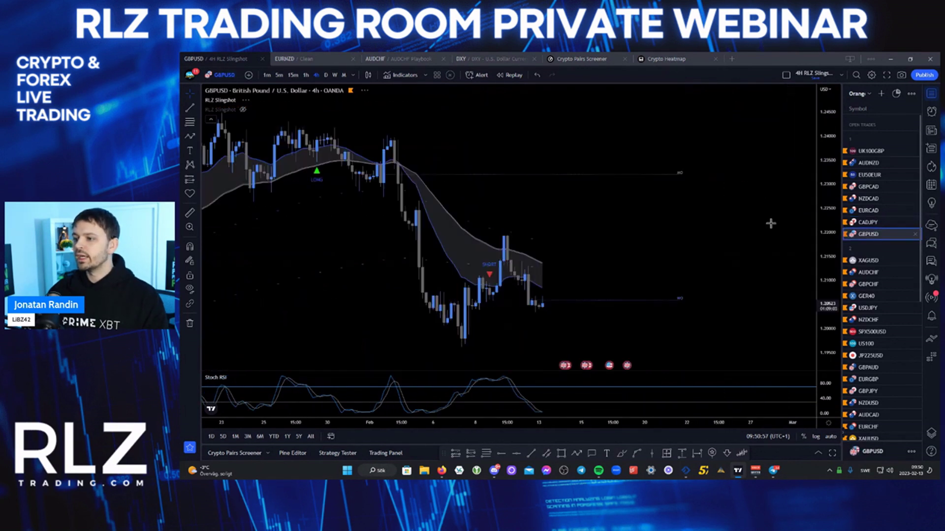
{"action": "left_click_drag", "start_coordinate": [765, 228], "coordinate": [751, 121]}
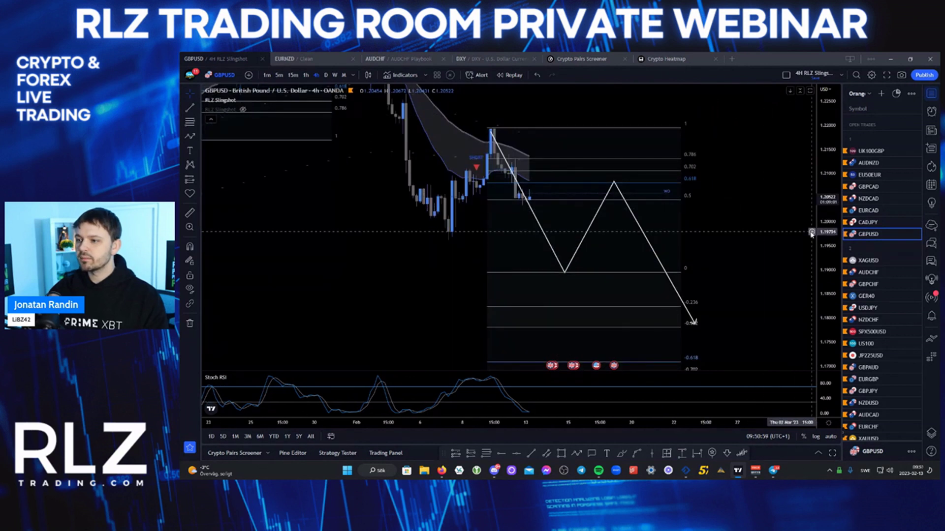
{"action": "left_click", "coordinate": [811, 232]}
{"action": "left_click", "coordinate": [780, 243]}
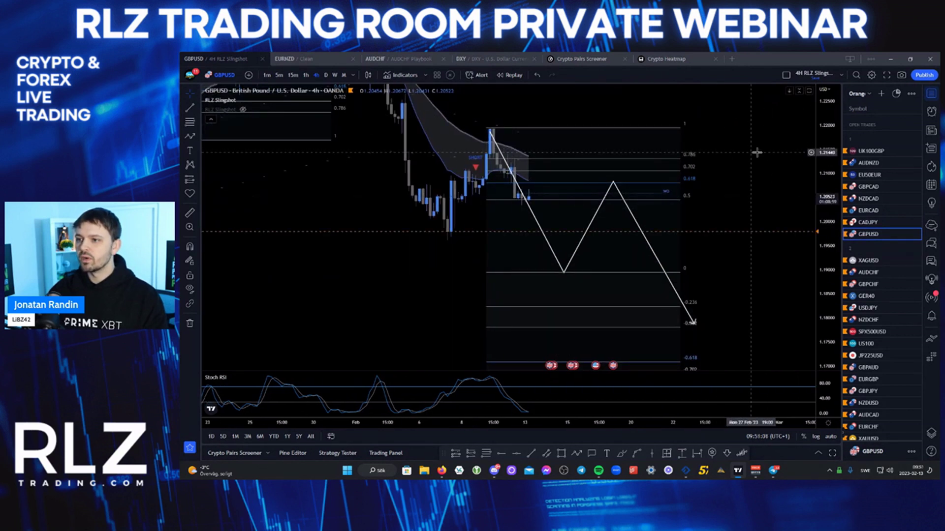
{"action": "left_click", "coordinate": [807, 151]}
{"action": "left_click", "coordinate": [746, 137]}
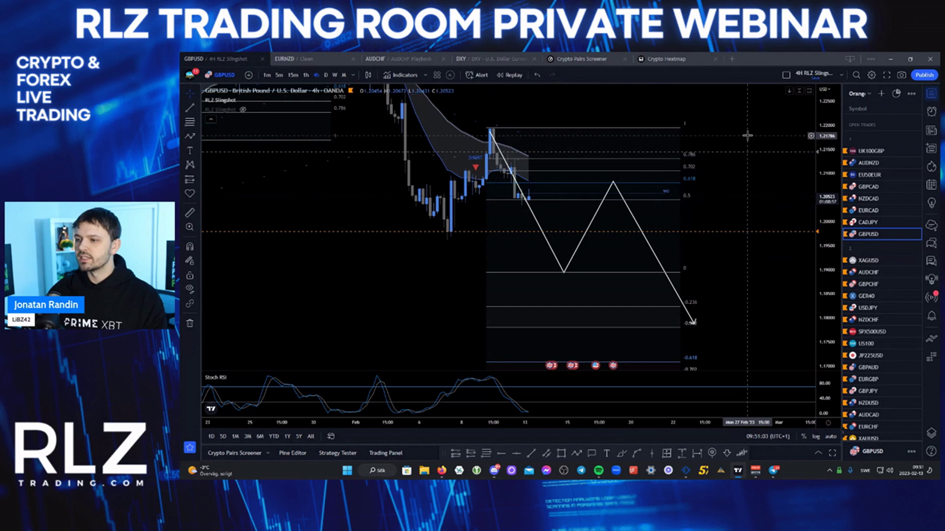